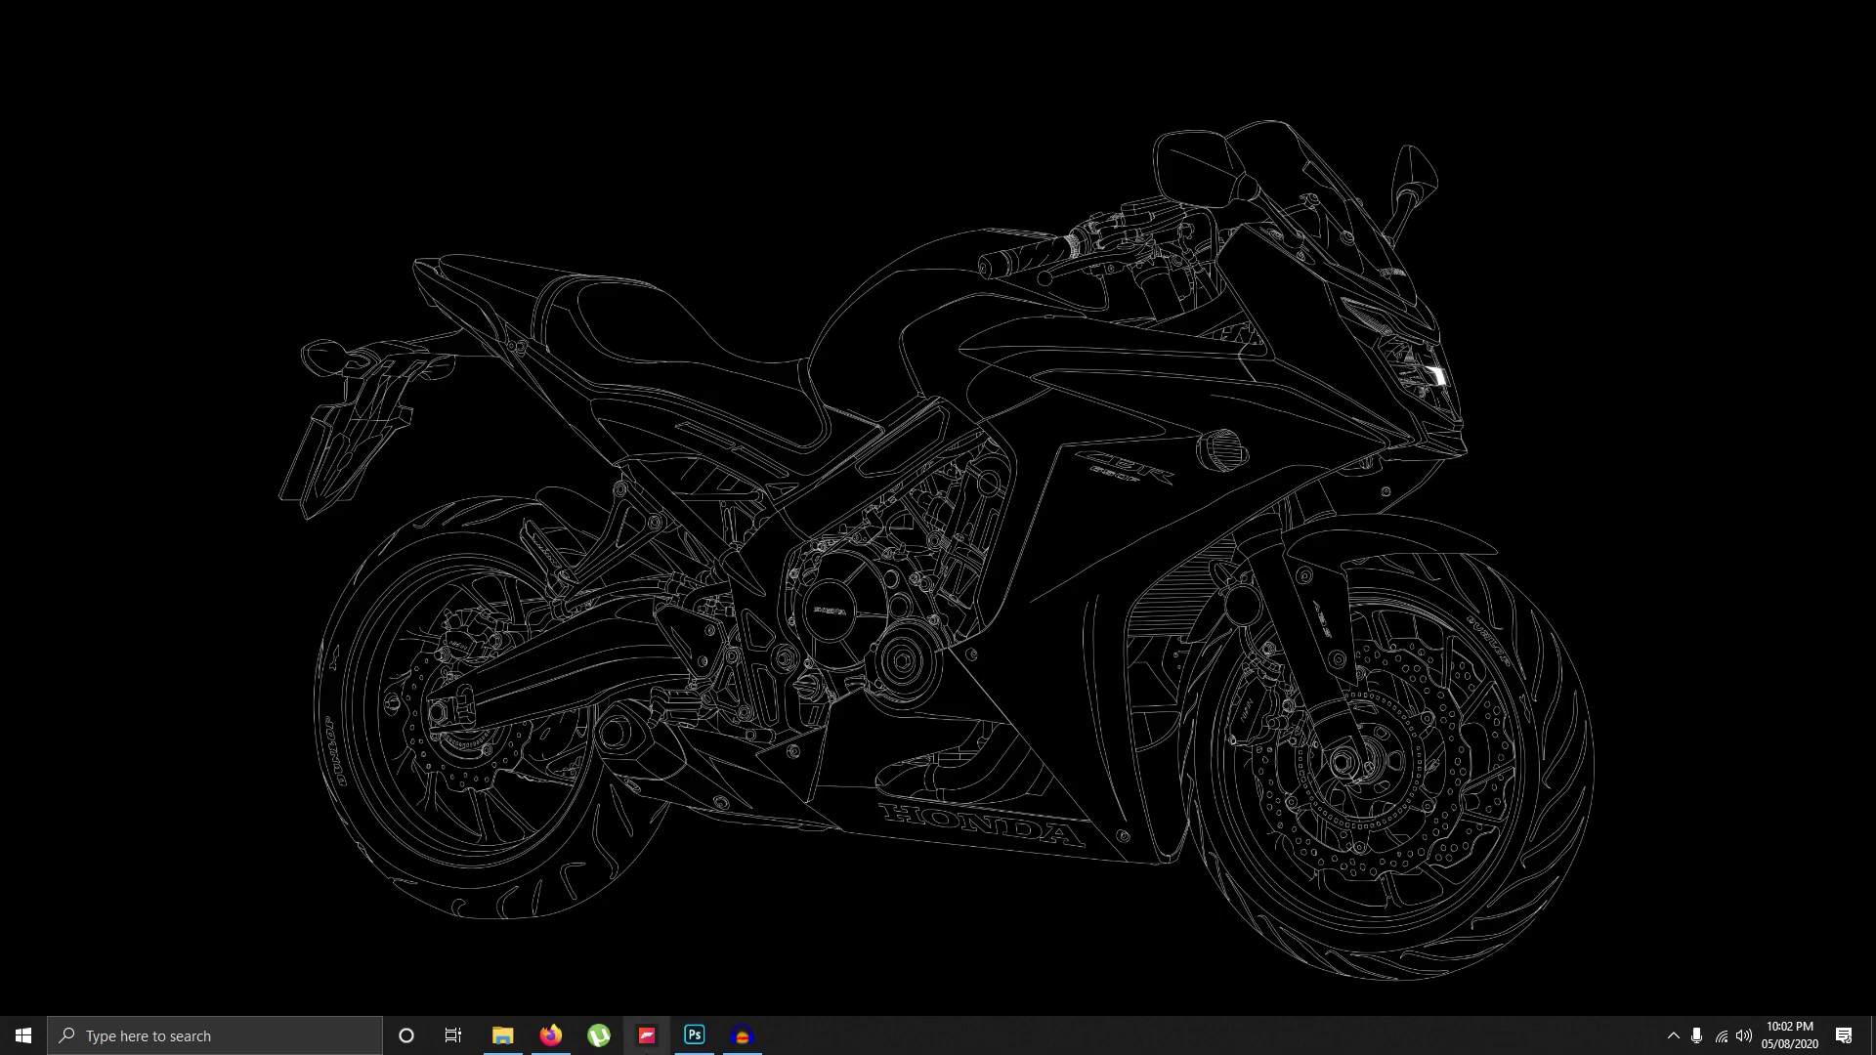
Bring back the Viper photo document and check the brush size and hardness settings.
left_click(694, 1036)
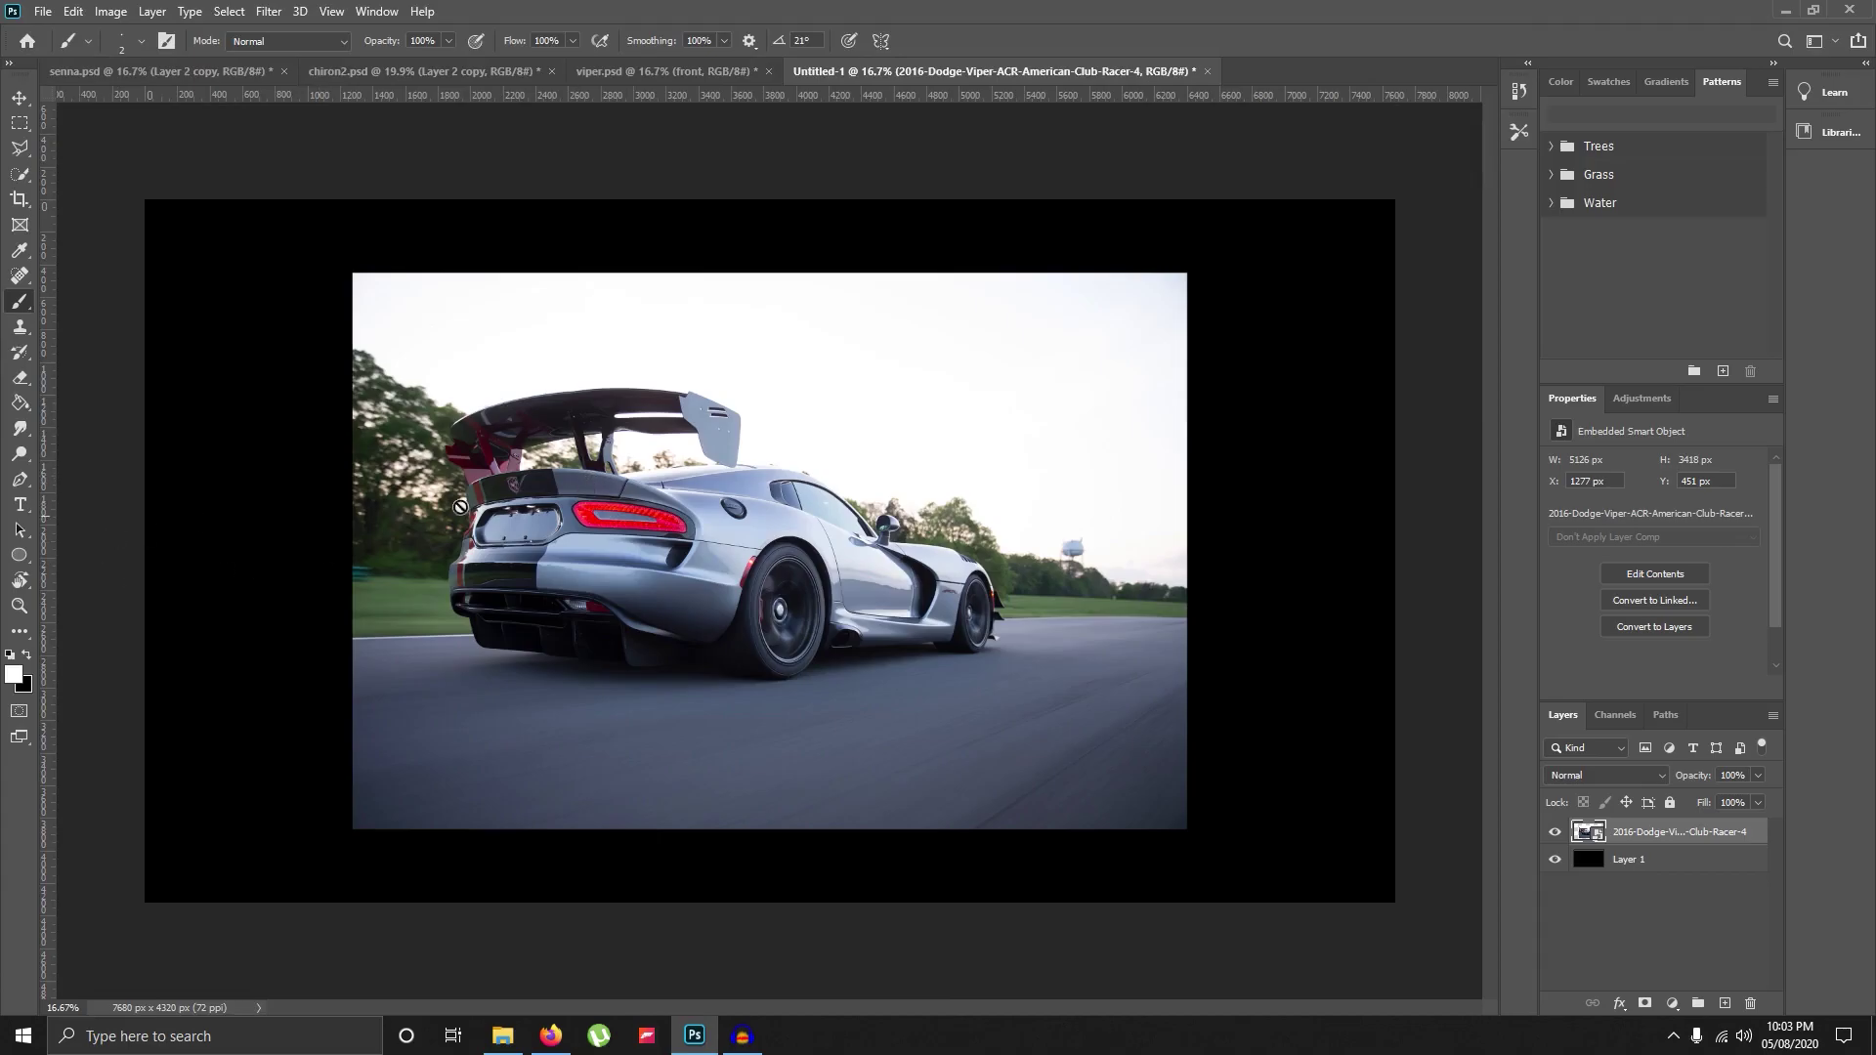
right_click(557, 467)
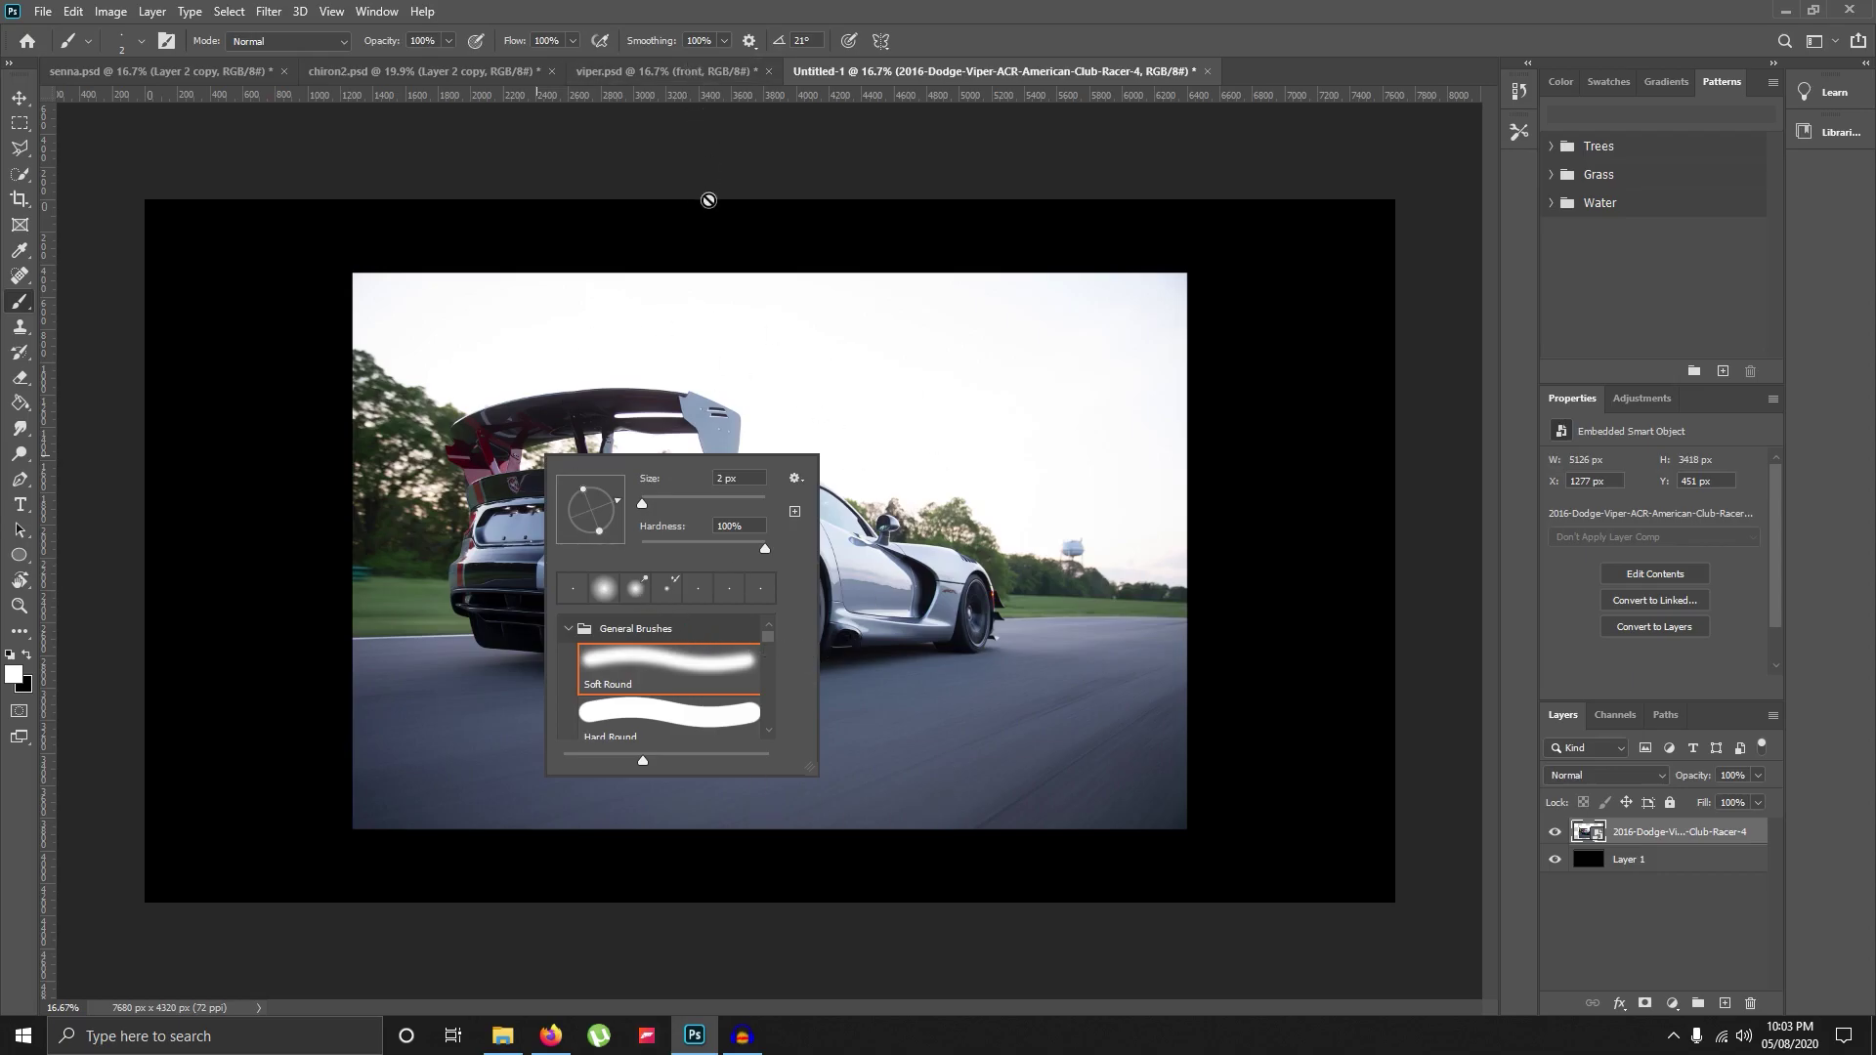
left_click(1023, 9)
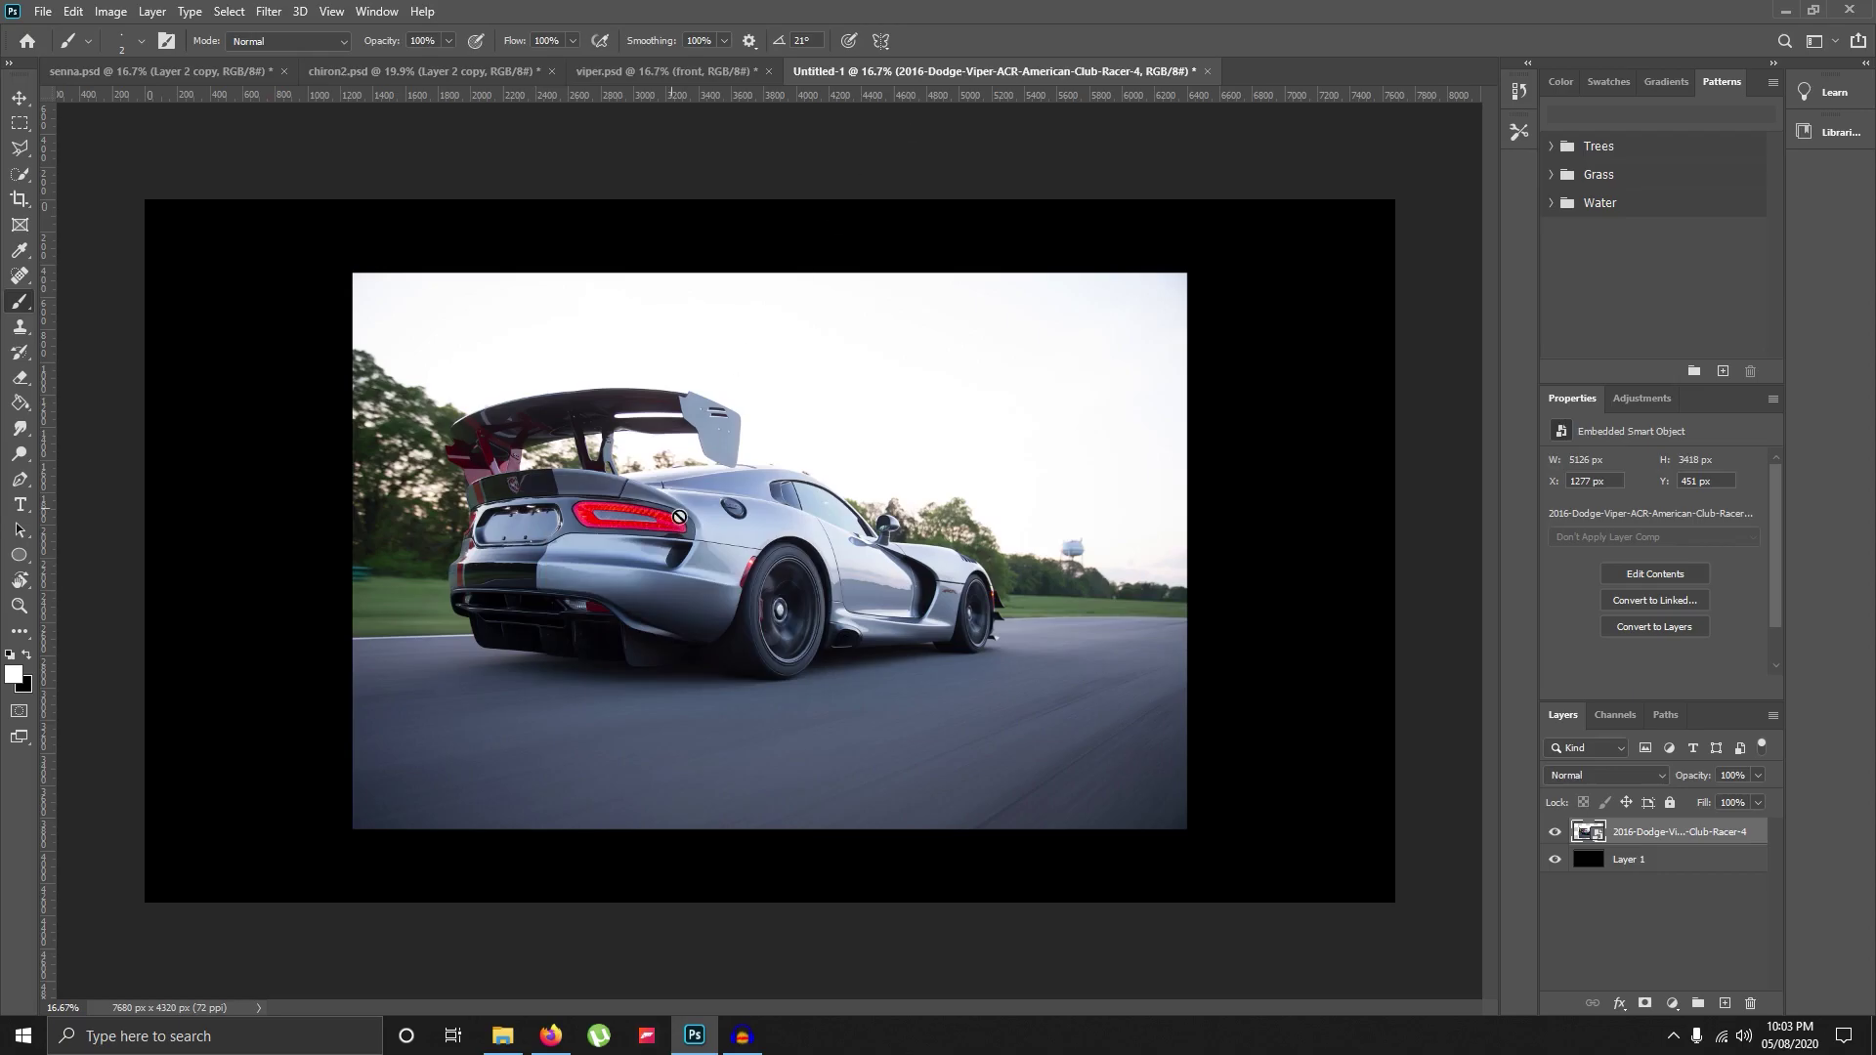
Add two new empty layers, Layer 2 and Layer 3, above the photo.
key("ctrl+shift+n")
key("Return")
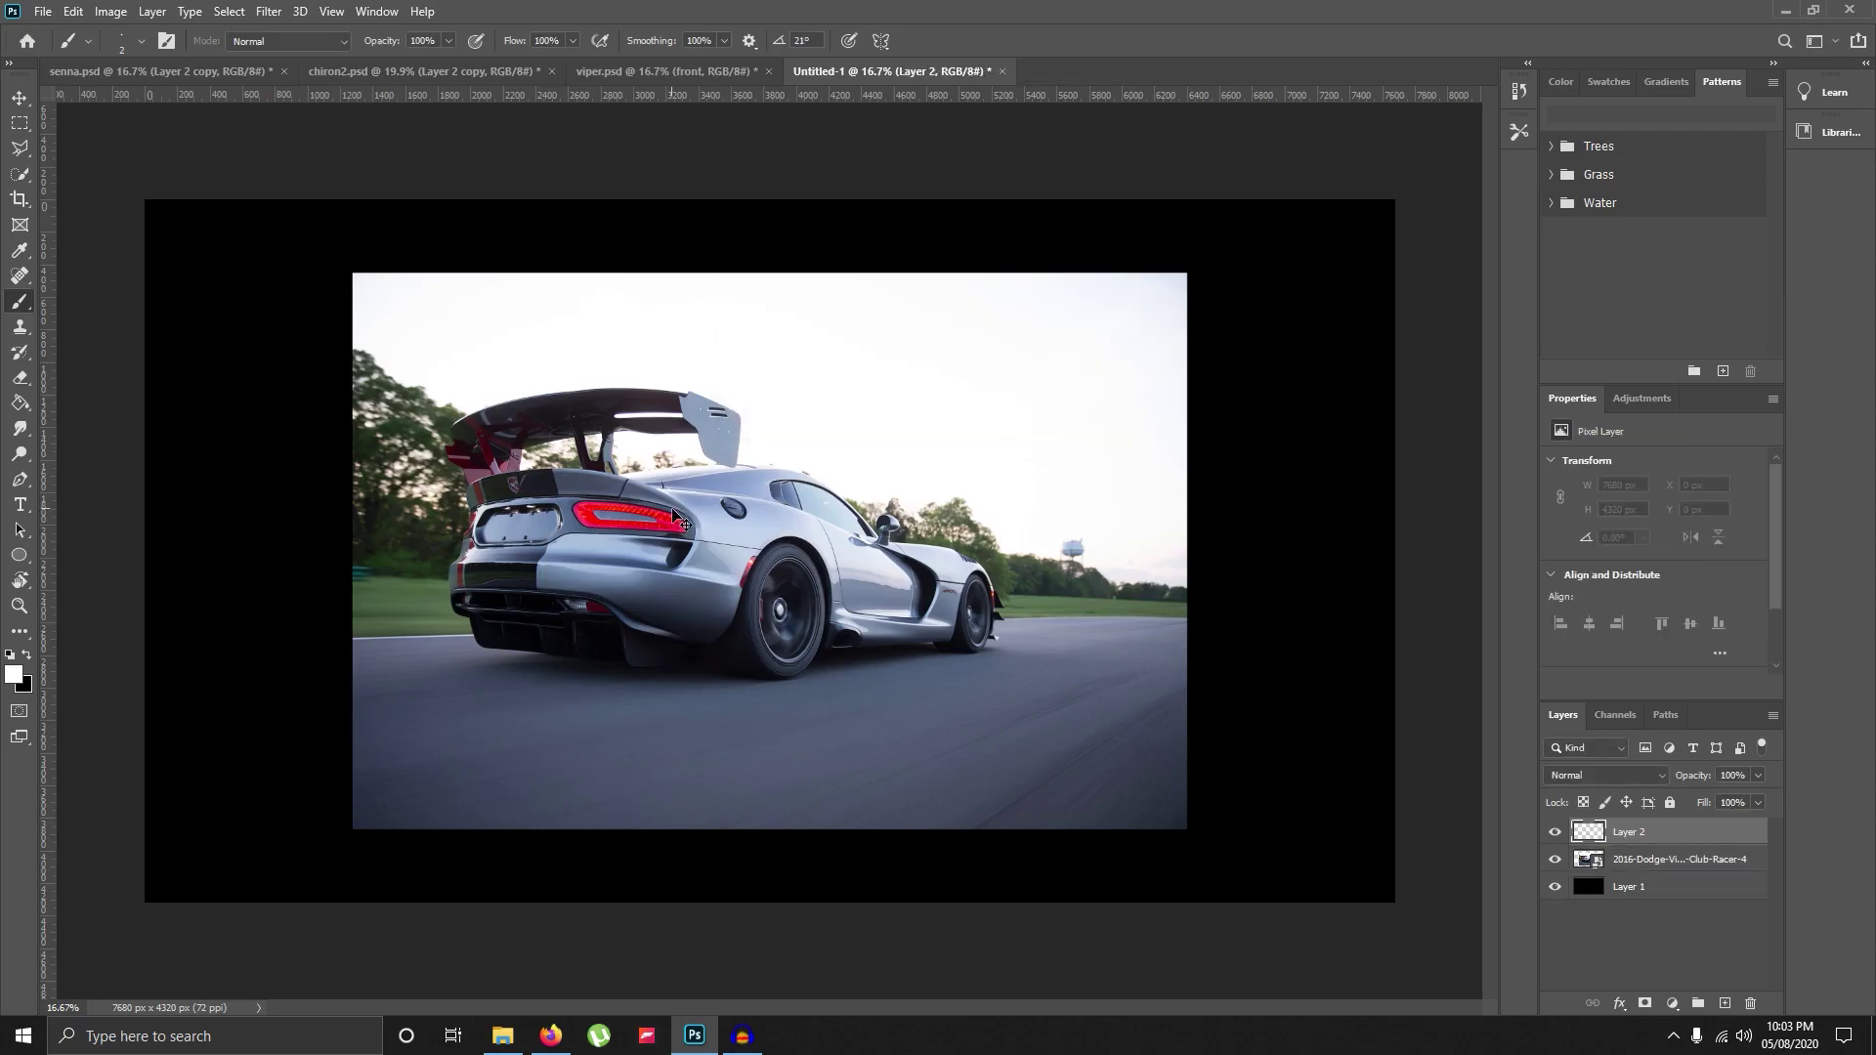
key("ctrl+shift+n")
key("Return")
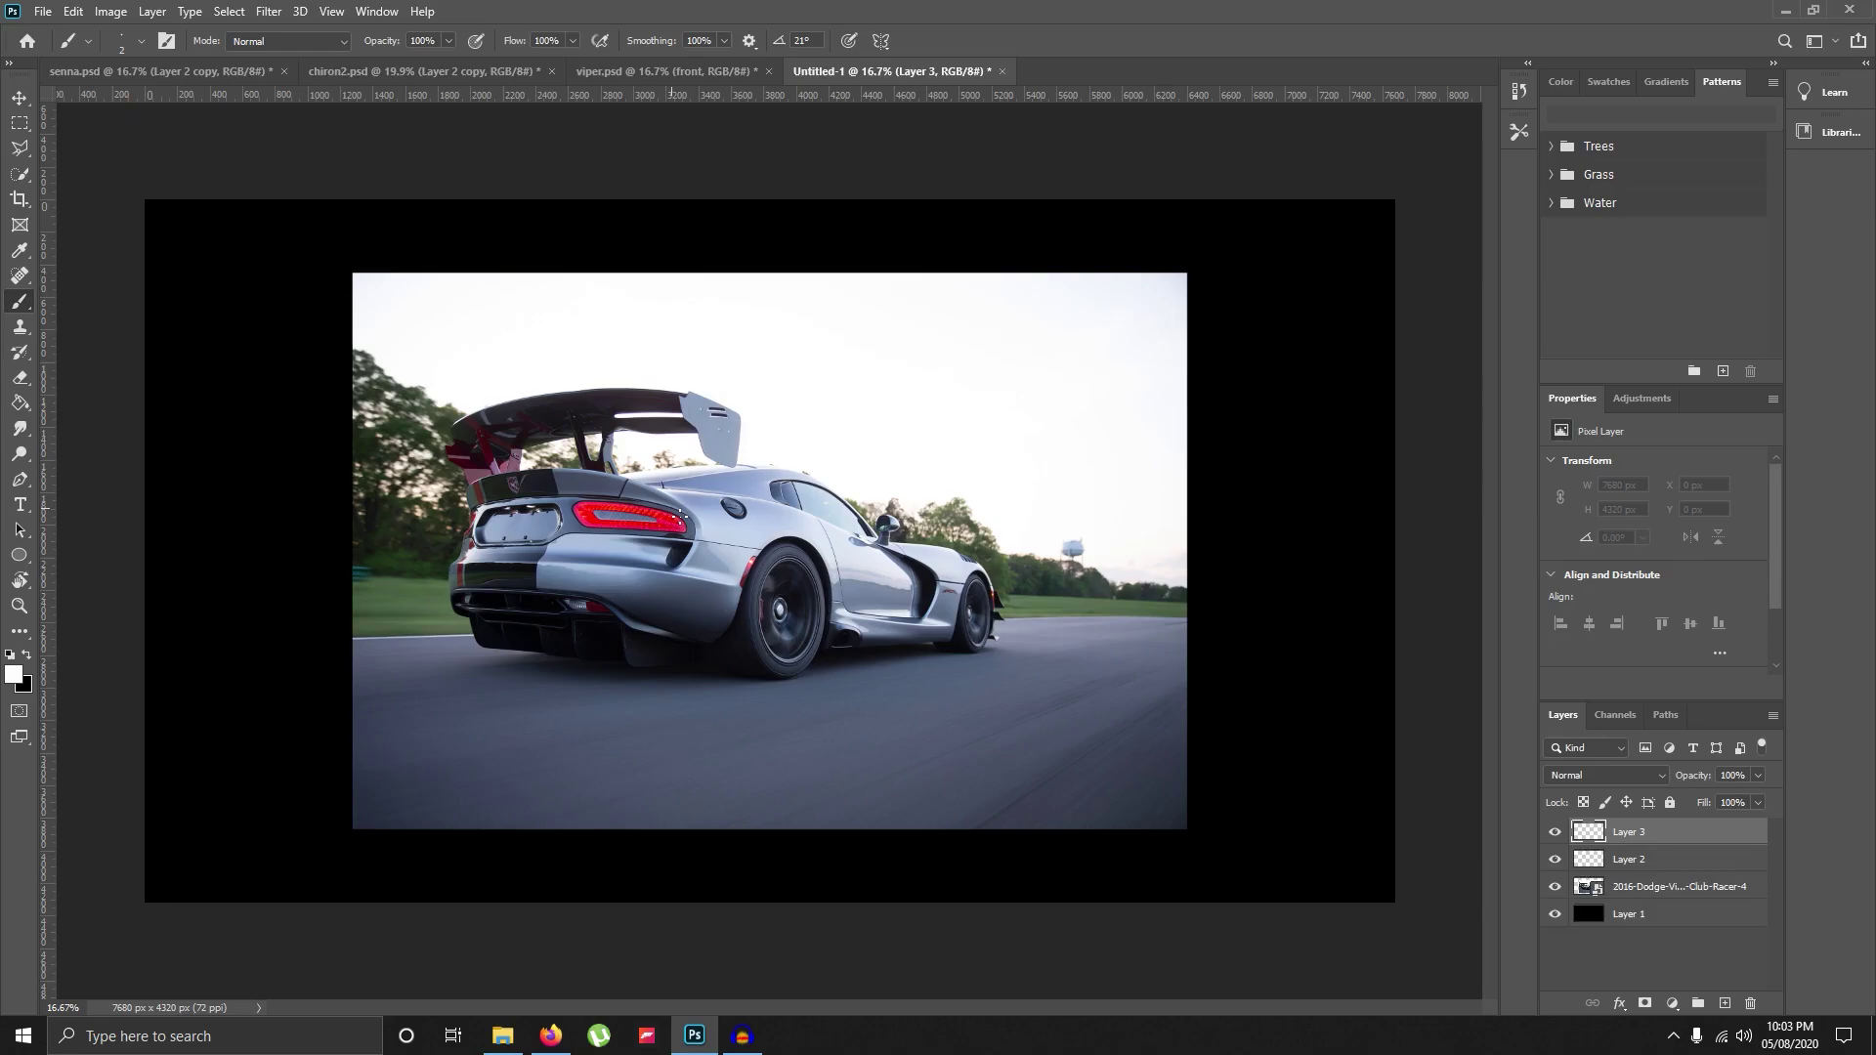
Select Layer 2, switch to the Pen tool, and zoom in on the rear diffuser.
left_click(1619, 863)
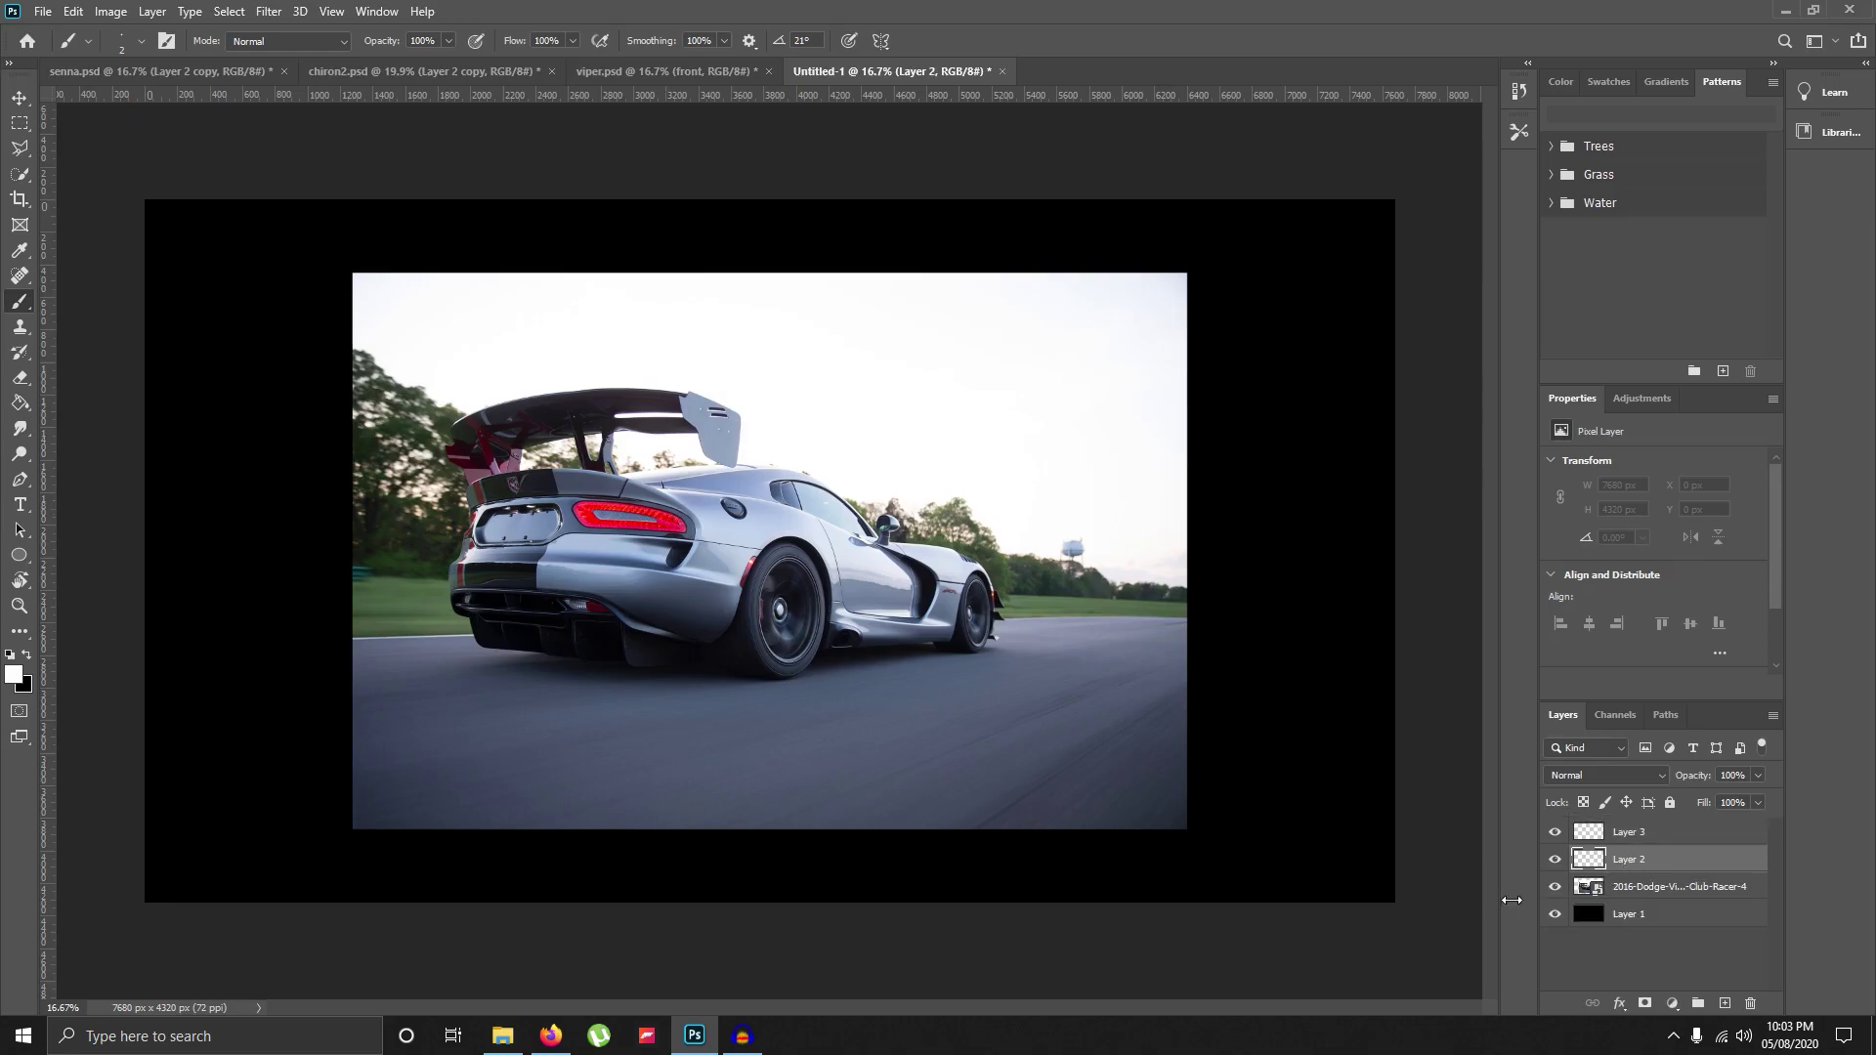
key("p")
scroll(635, 713, "up", 5)
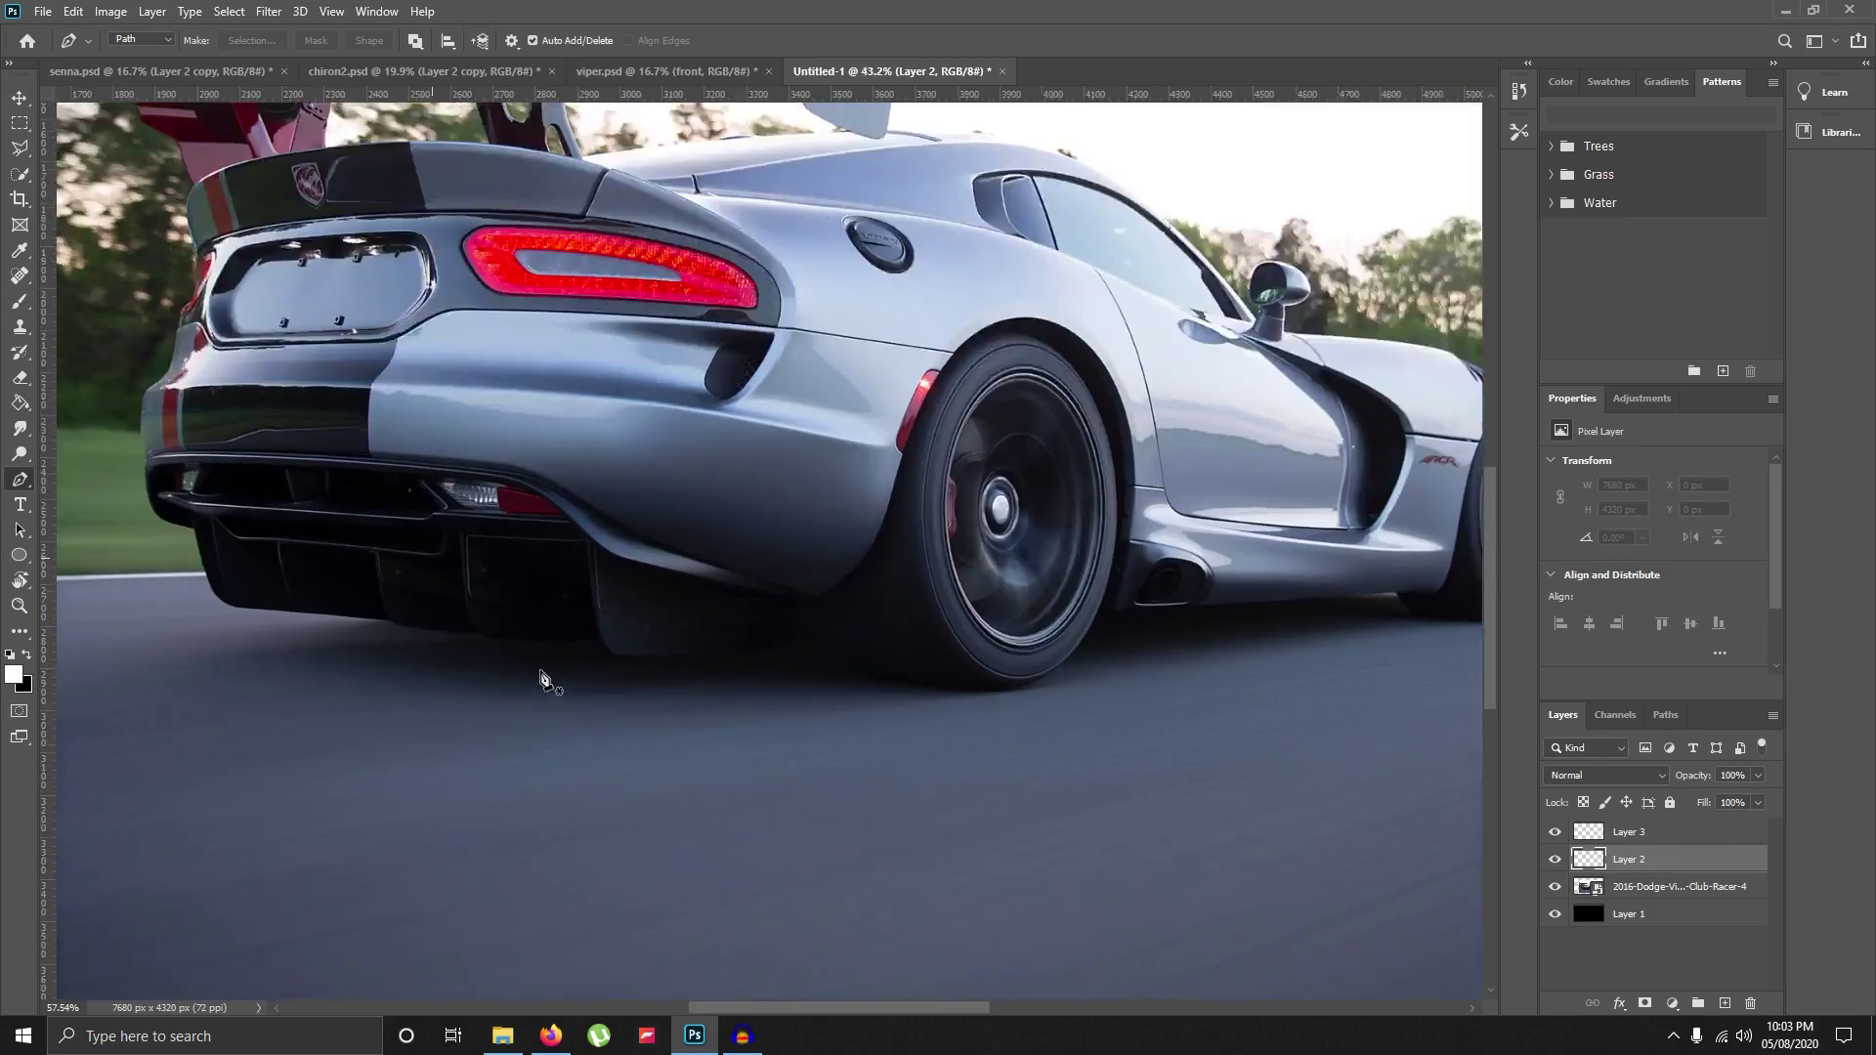
scroll(391, 669, "up", 3)
left_click_drag(293, 662, 782, 779)
scroll(586, 674, "up", 3)
Start the path under the diffuser and curve it up the bumper's side to its upper corner.
left_click(580, 672)
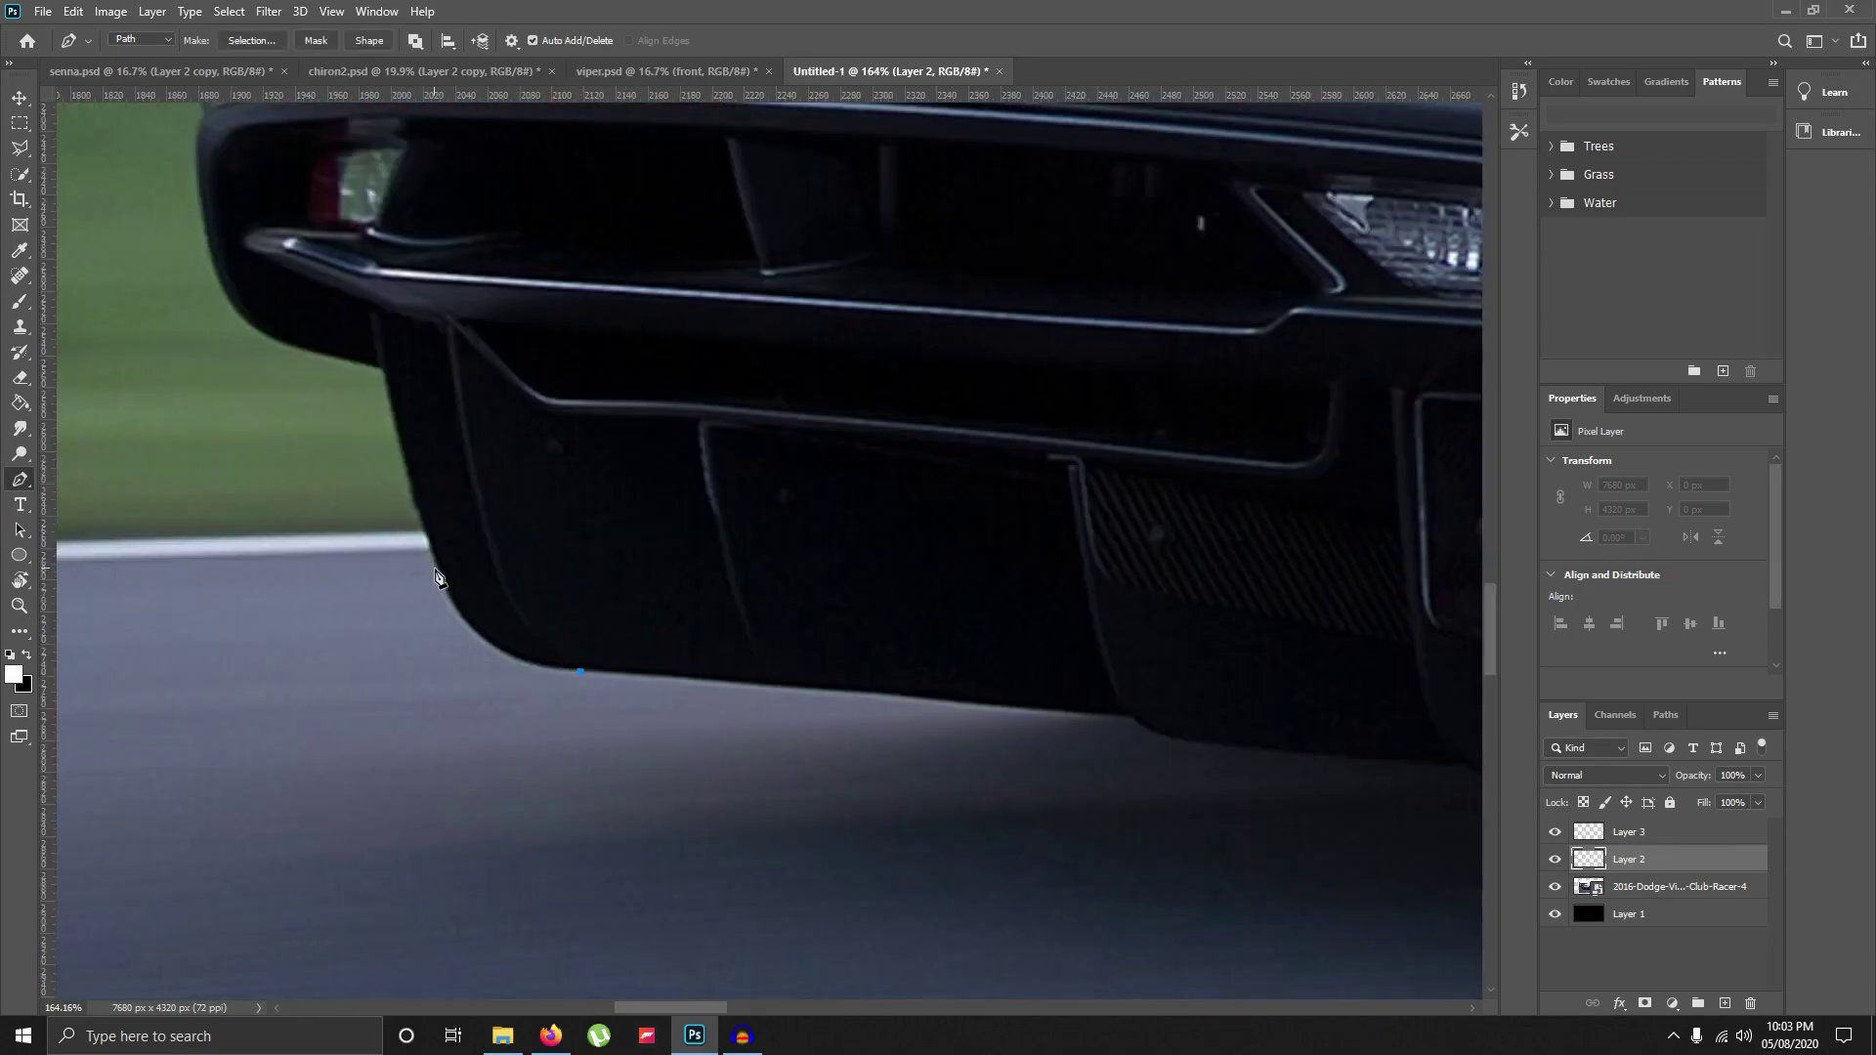
left_click_drag(433, 566, 403, 462)
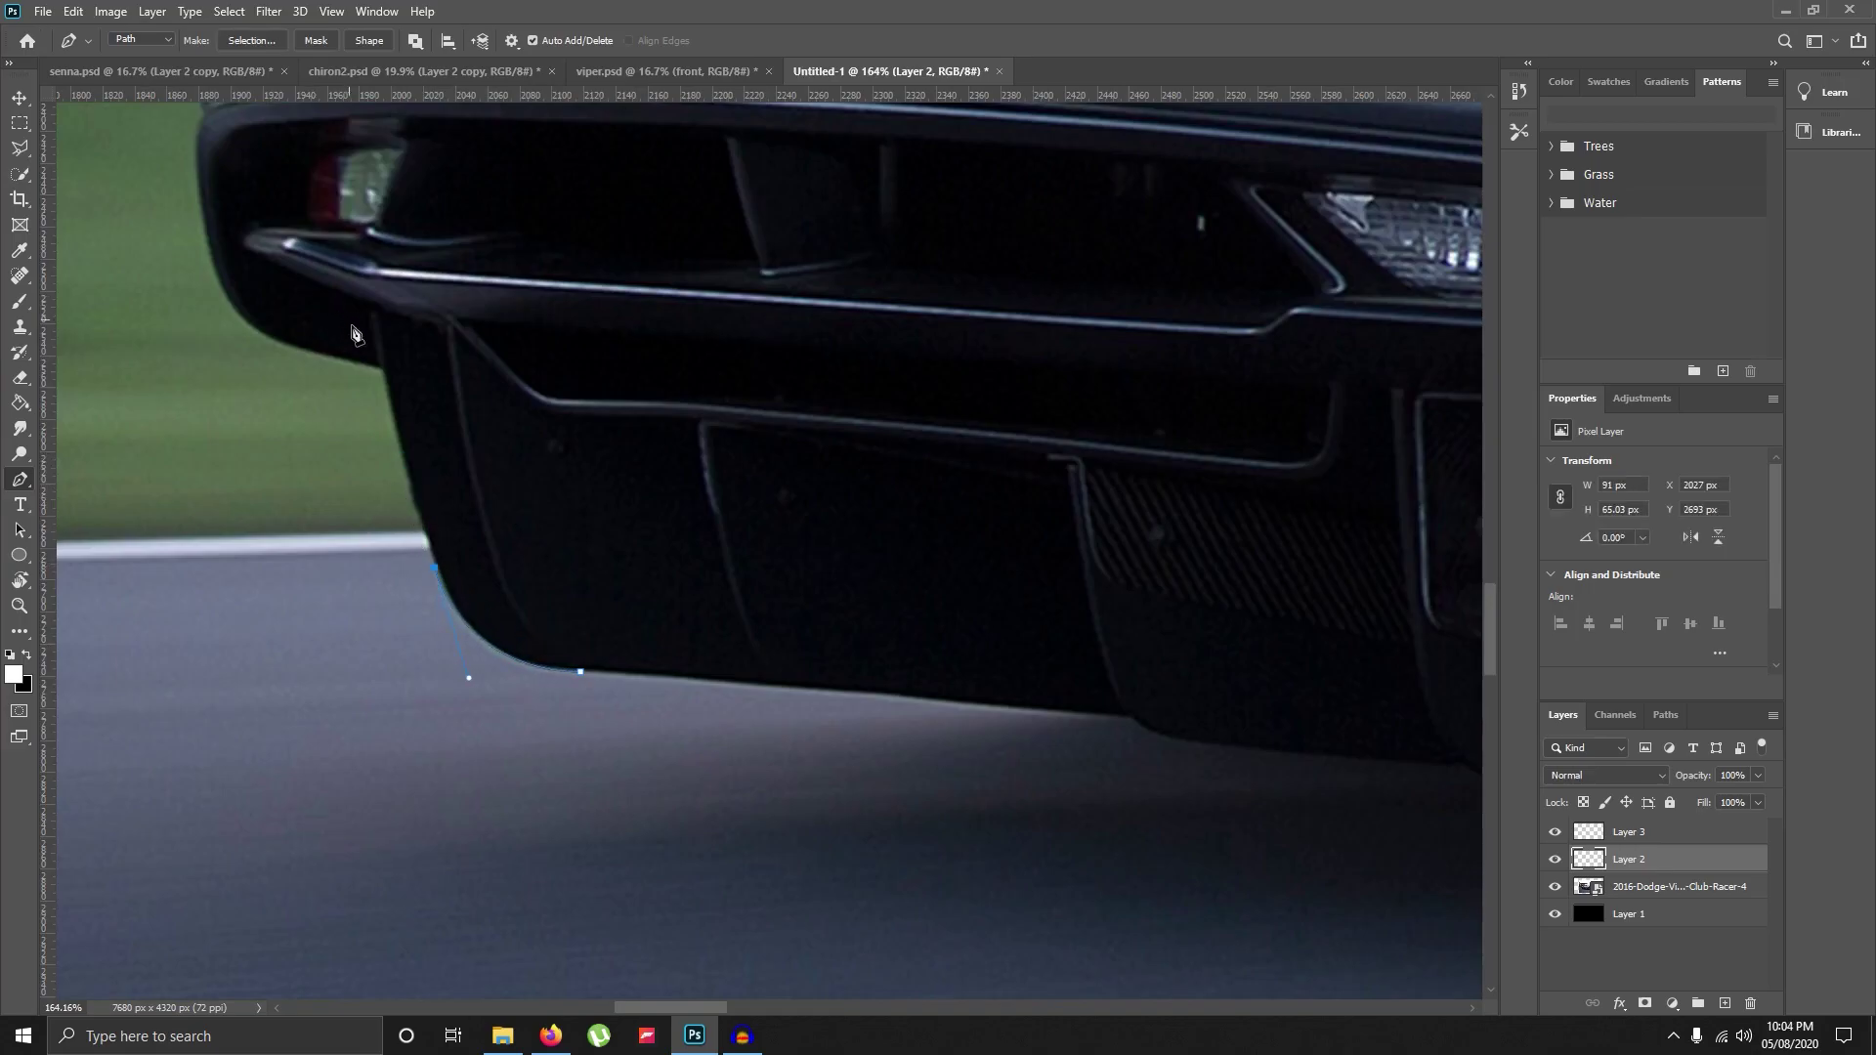
left_click_drag(381, 370, 380, 317)
left_click_drag(204, 231, 195, 88)
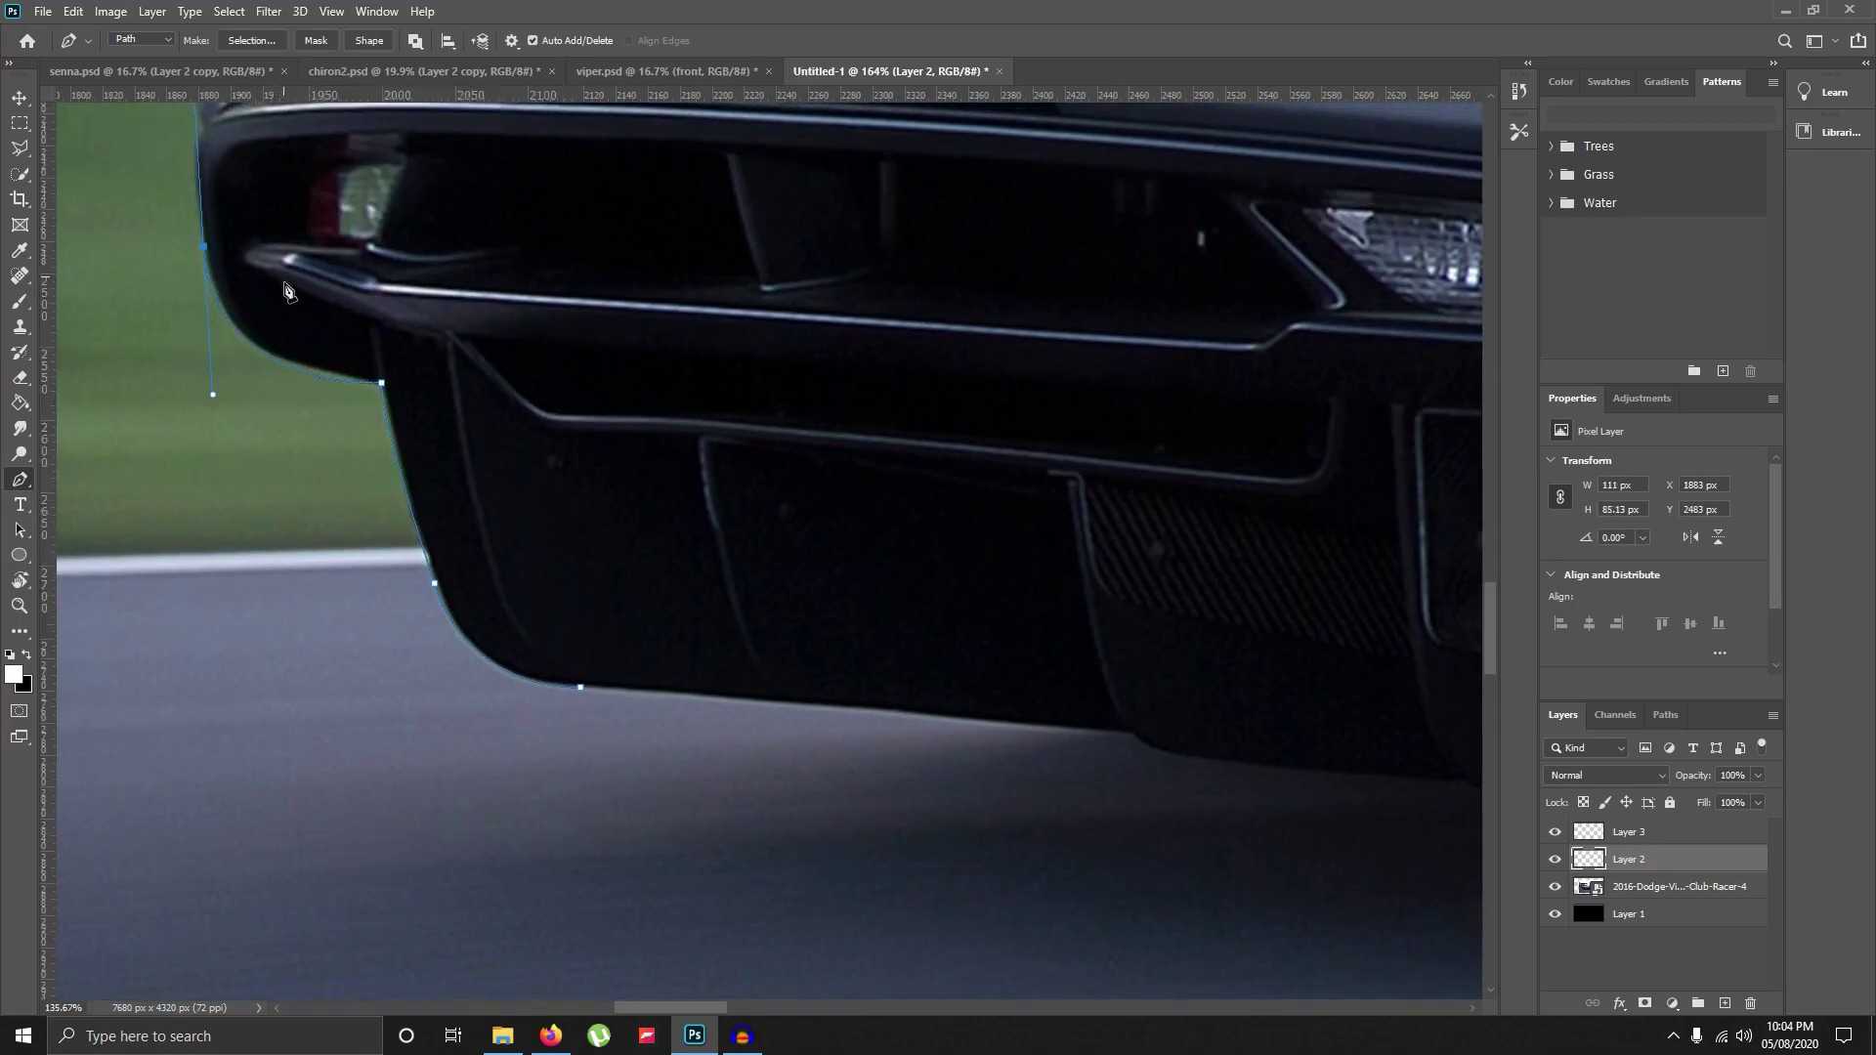
scroll(348, 543, "down", 5)
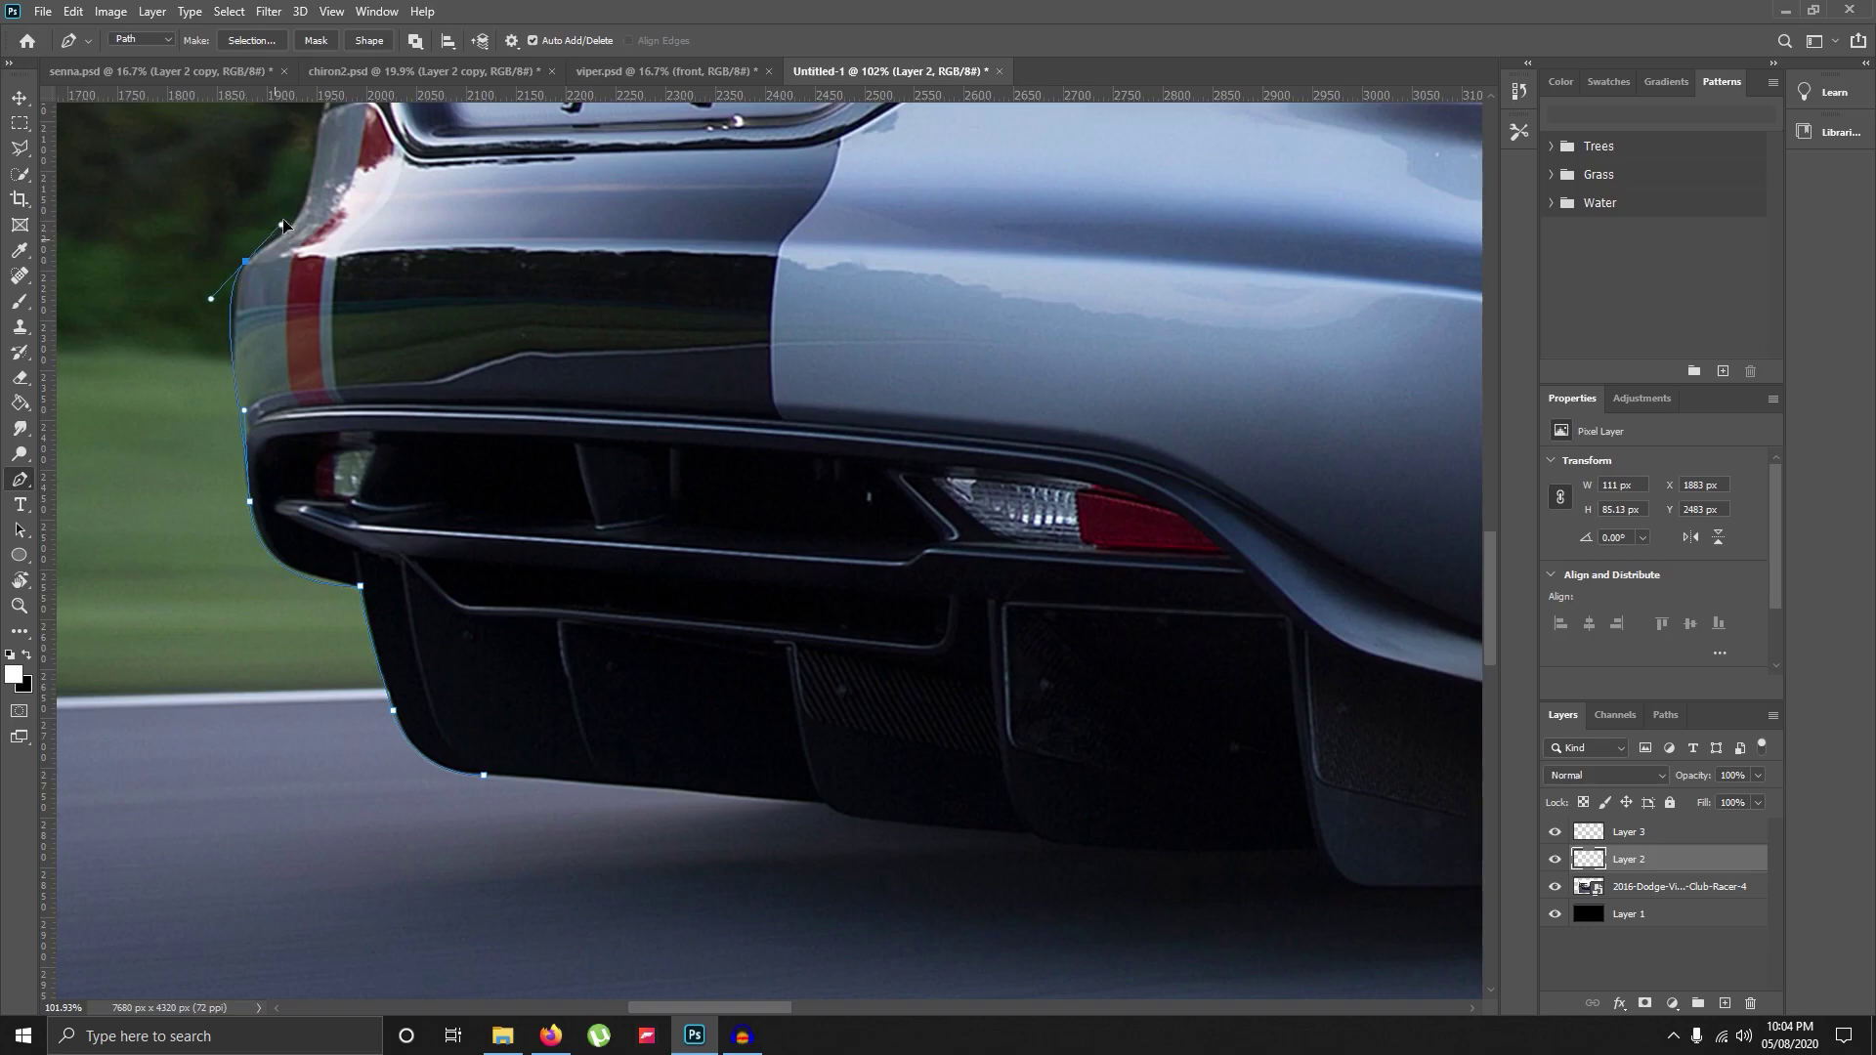
left_click_drag(282, 225, 275, 196)
Continue the path across the bumper top, down the right corner, along the bottom, and close it.
left_click_drag(577, 430, 531, 508)
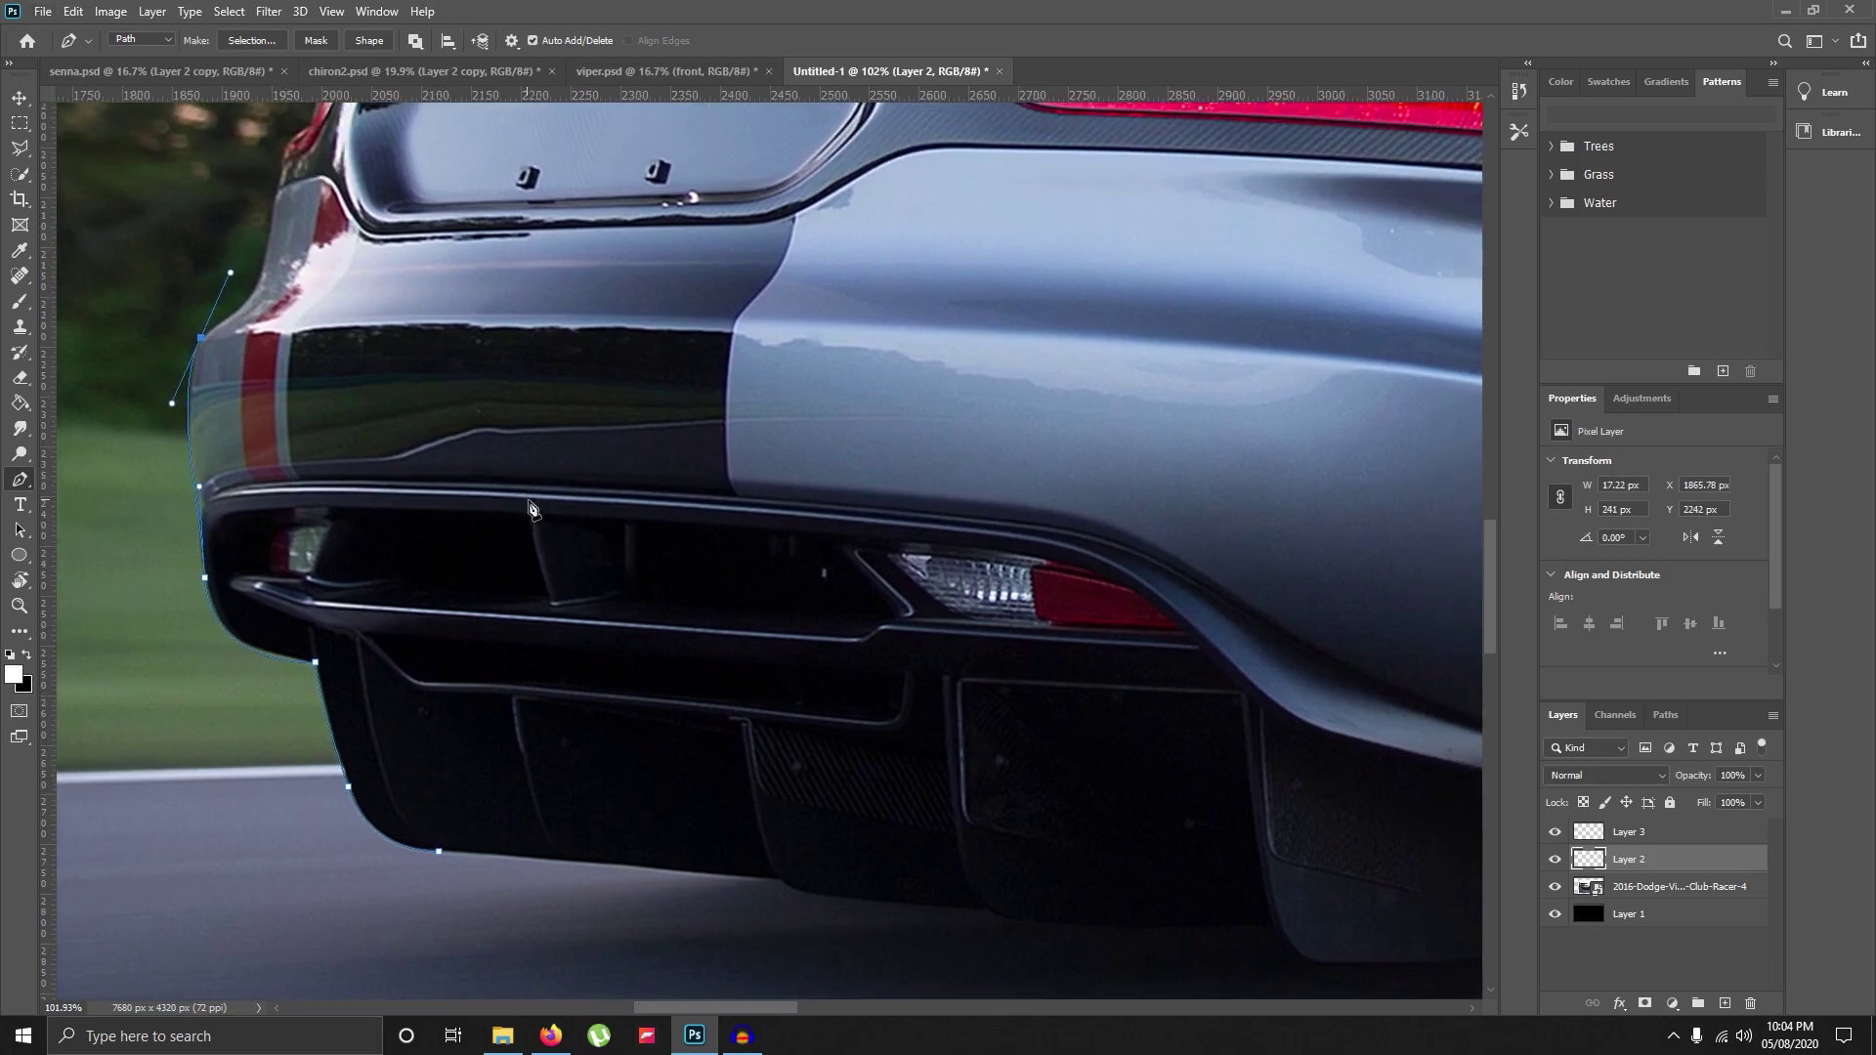
left_click(635, 317)
left_click(1118, 325)
left_click(1378, 362)
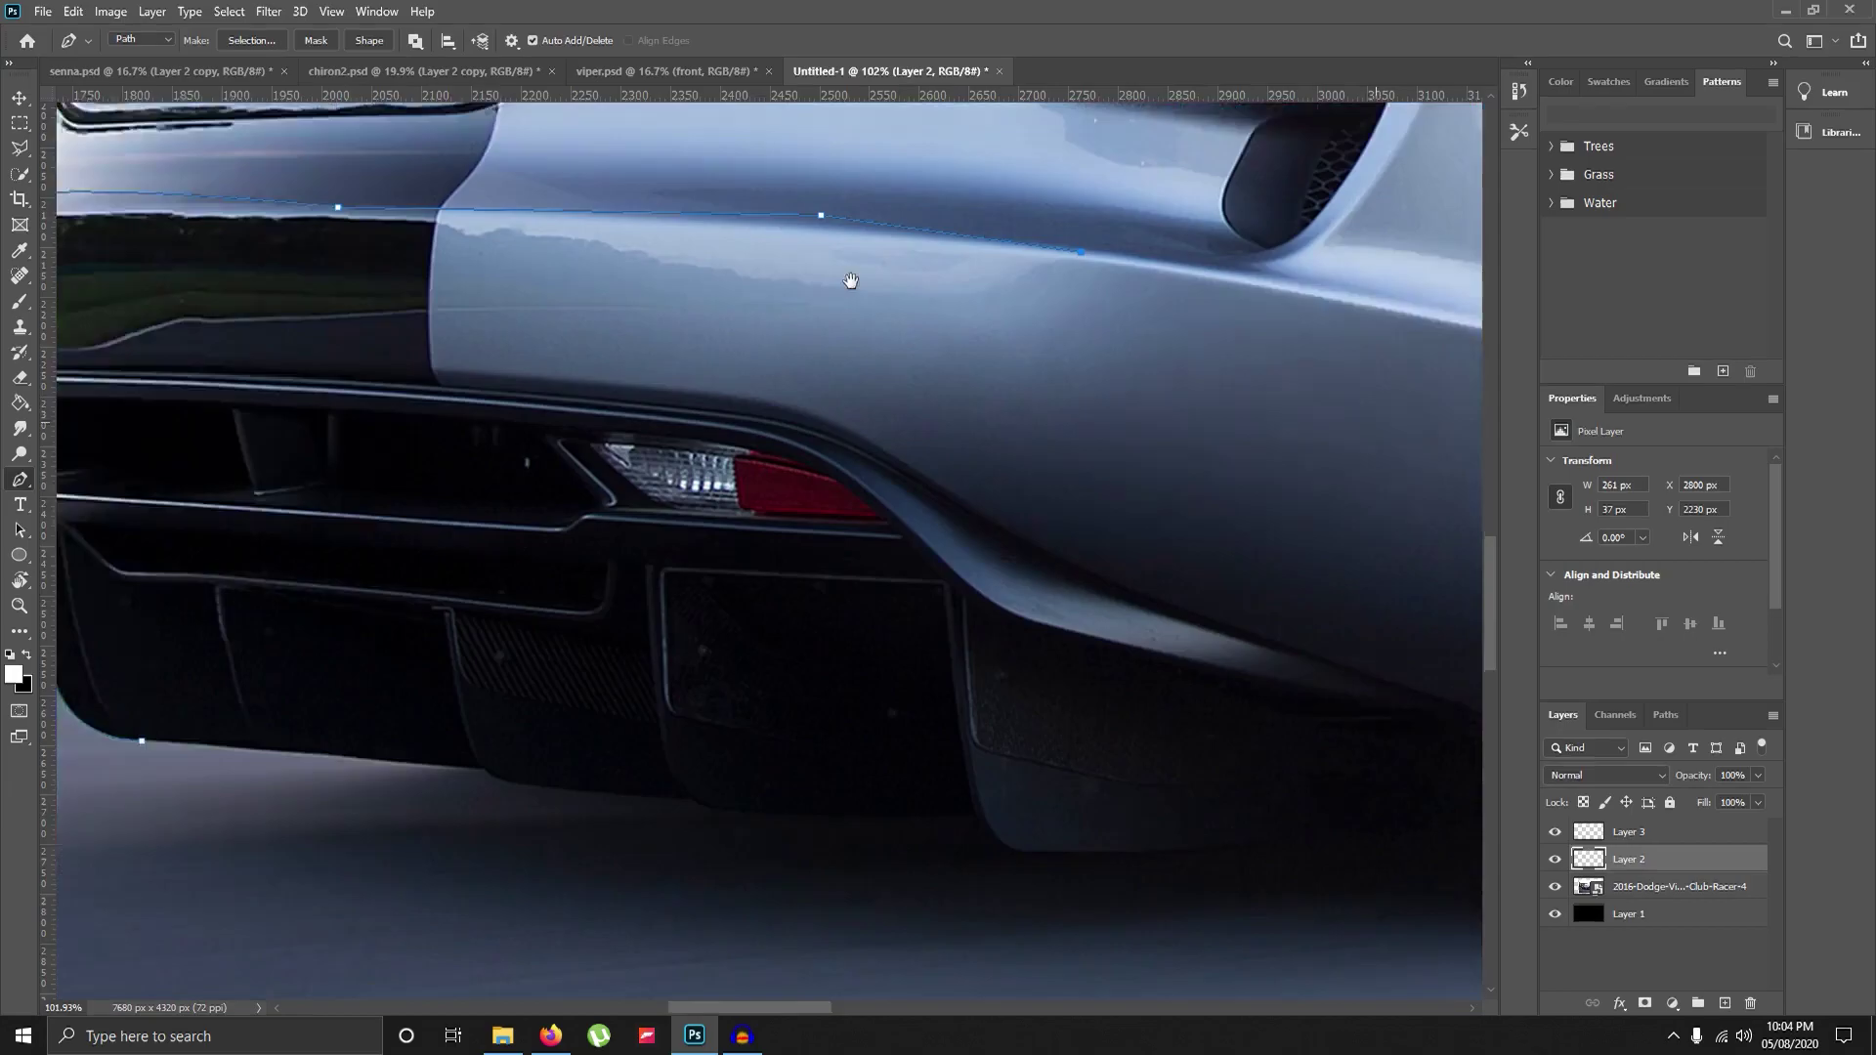
left_click_drag(1378, 362, 850, 280)
left_click(1243, 305)
scroll(1157, 696, "down", 3)
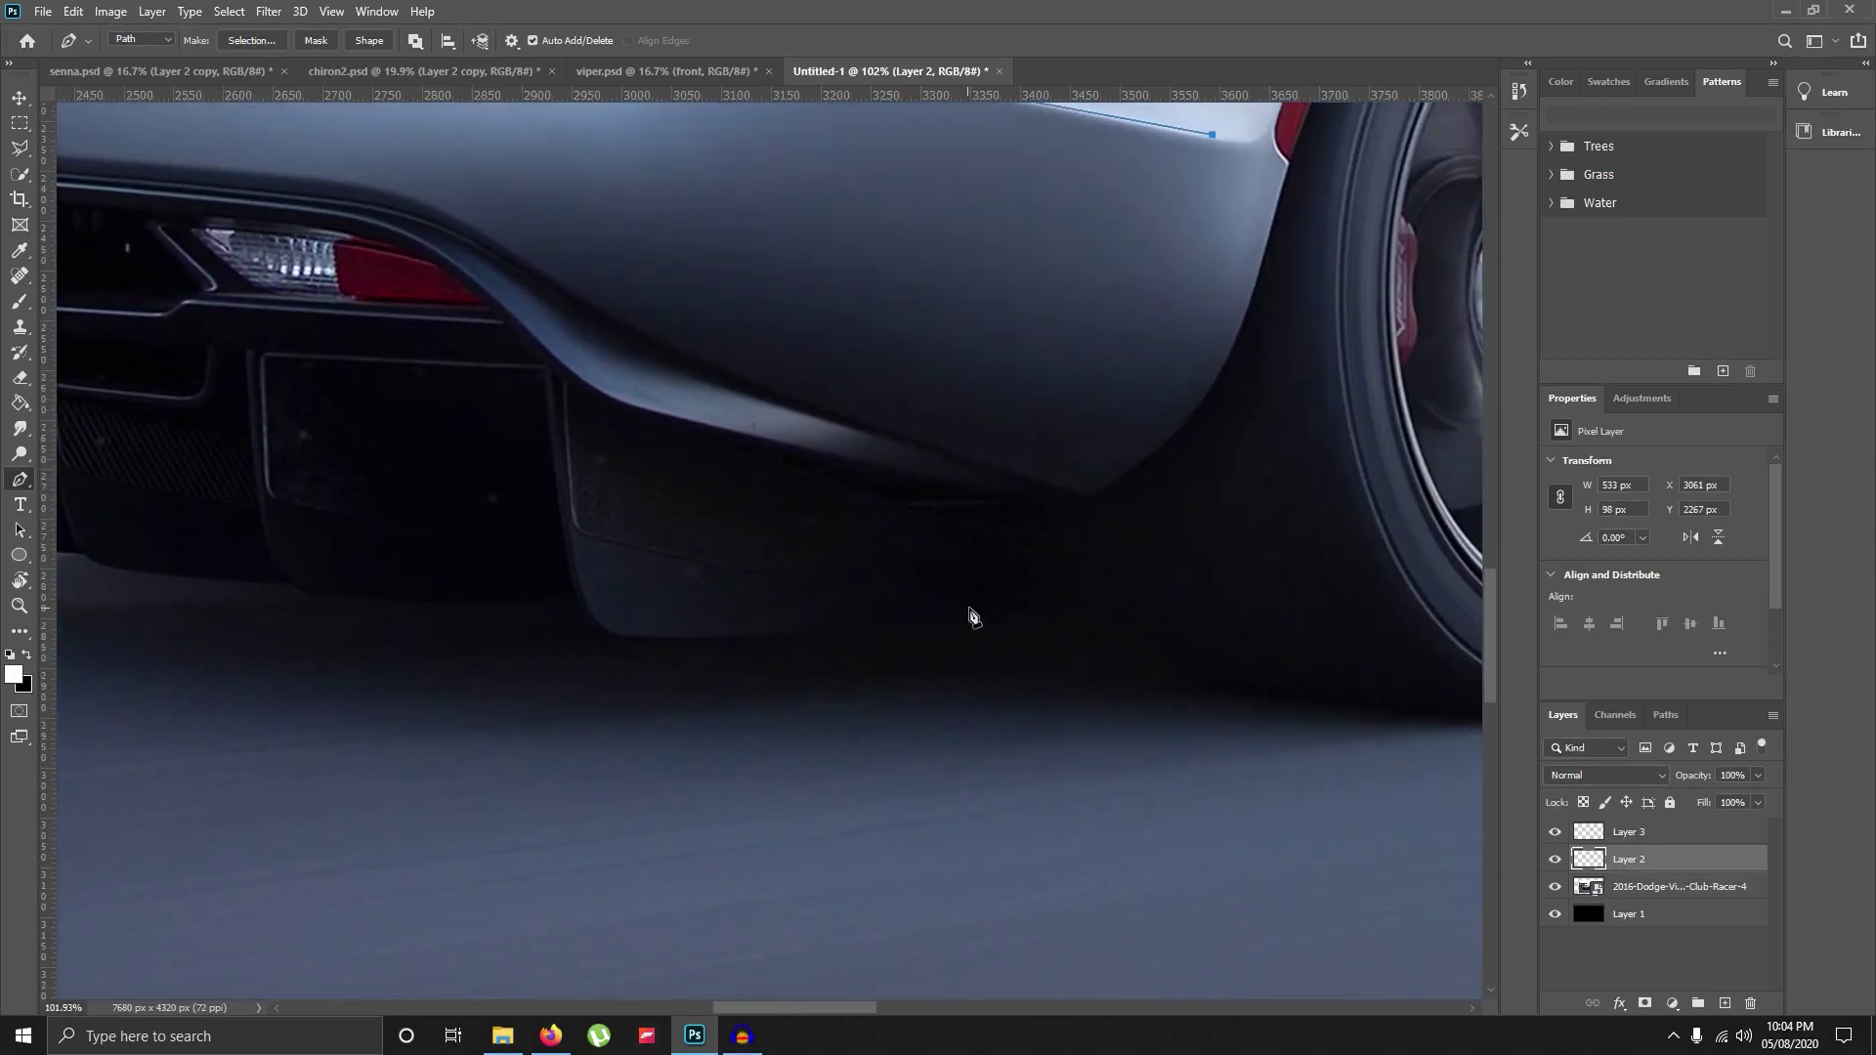
left_click(970, 608)
left_click_drag(195, 587, 913, 606)
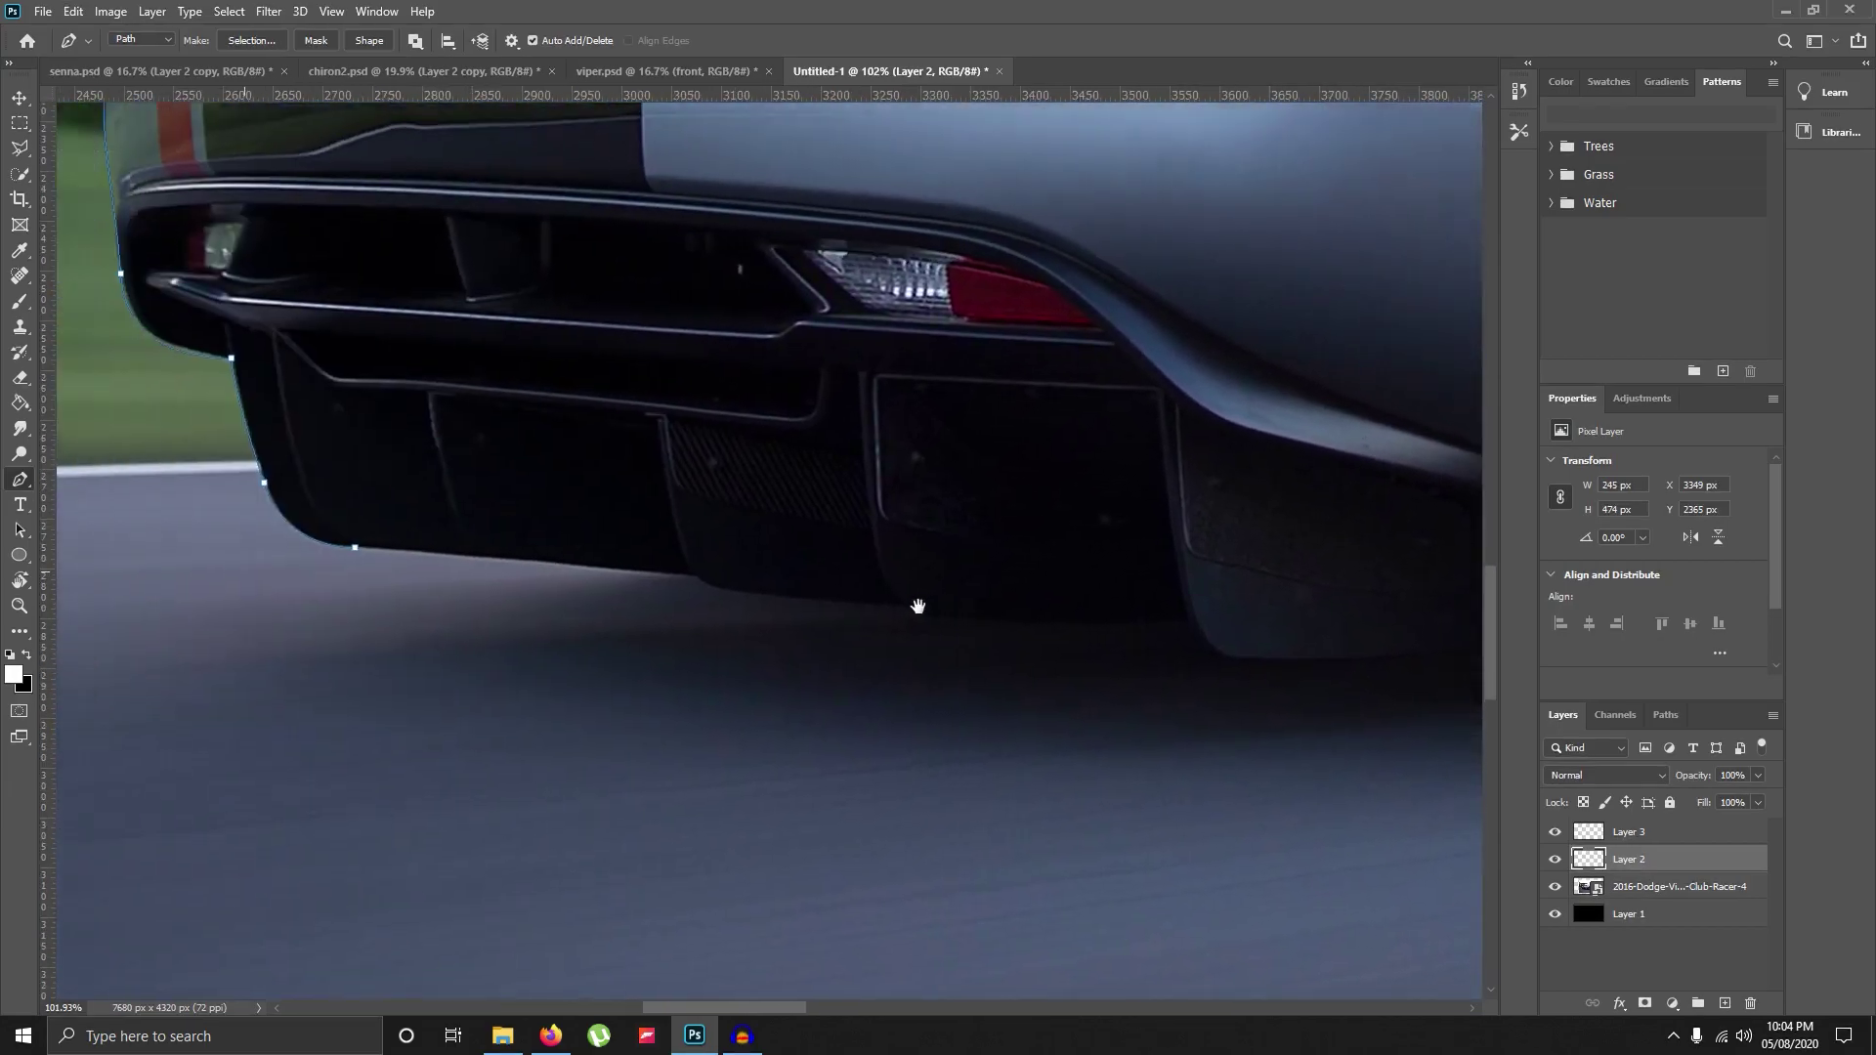
left_click(438, 554)
scroll(858, 544, "down", 4)
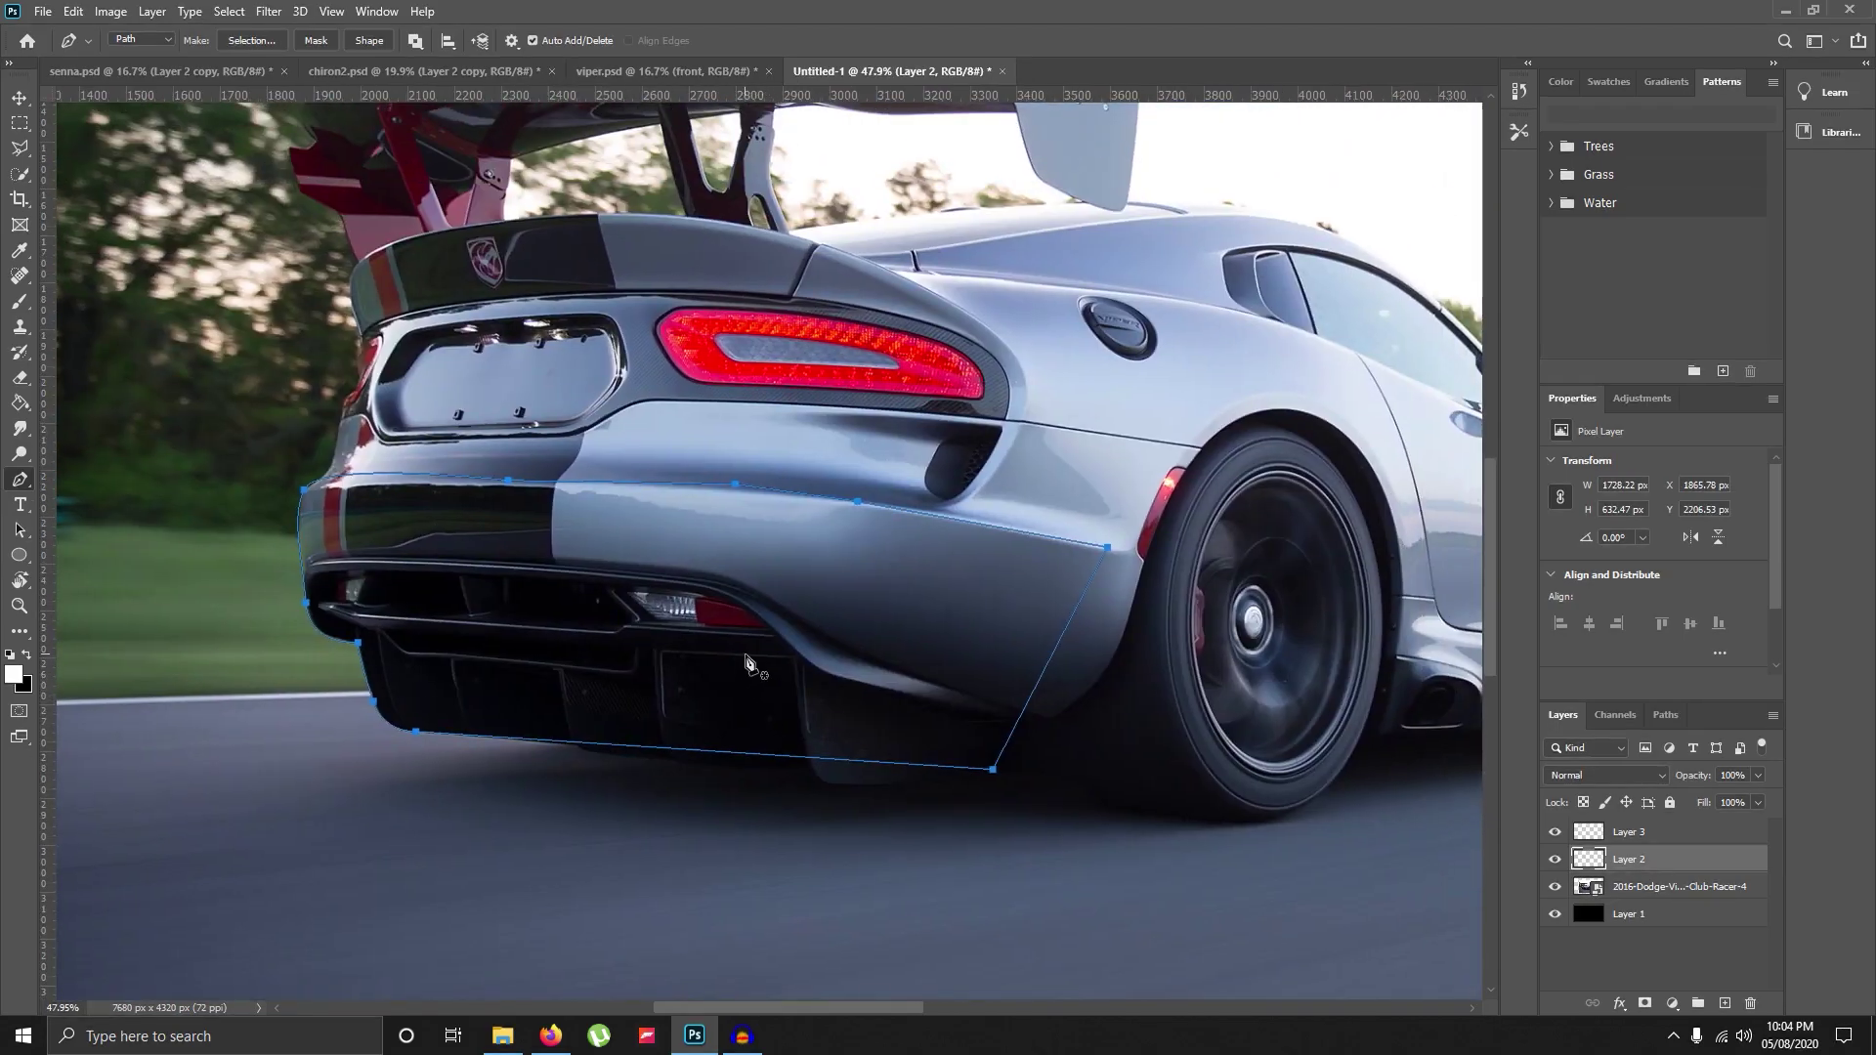
Stroke the bumper path with the white brush, clear the path, and hide the car photo.
right_click(714, 504)
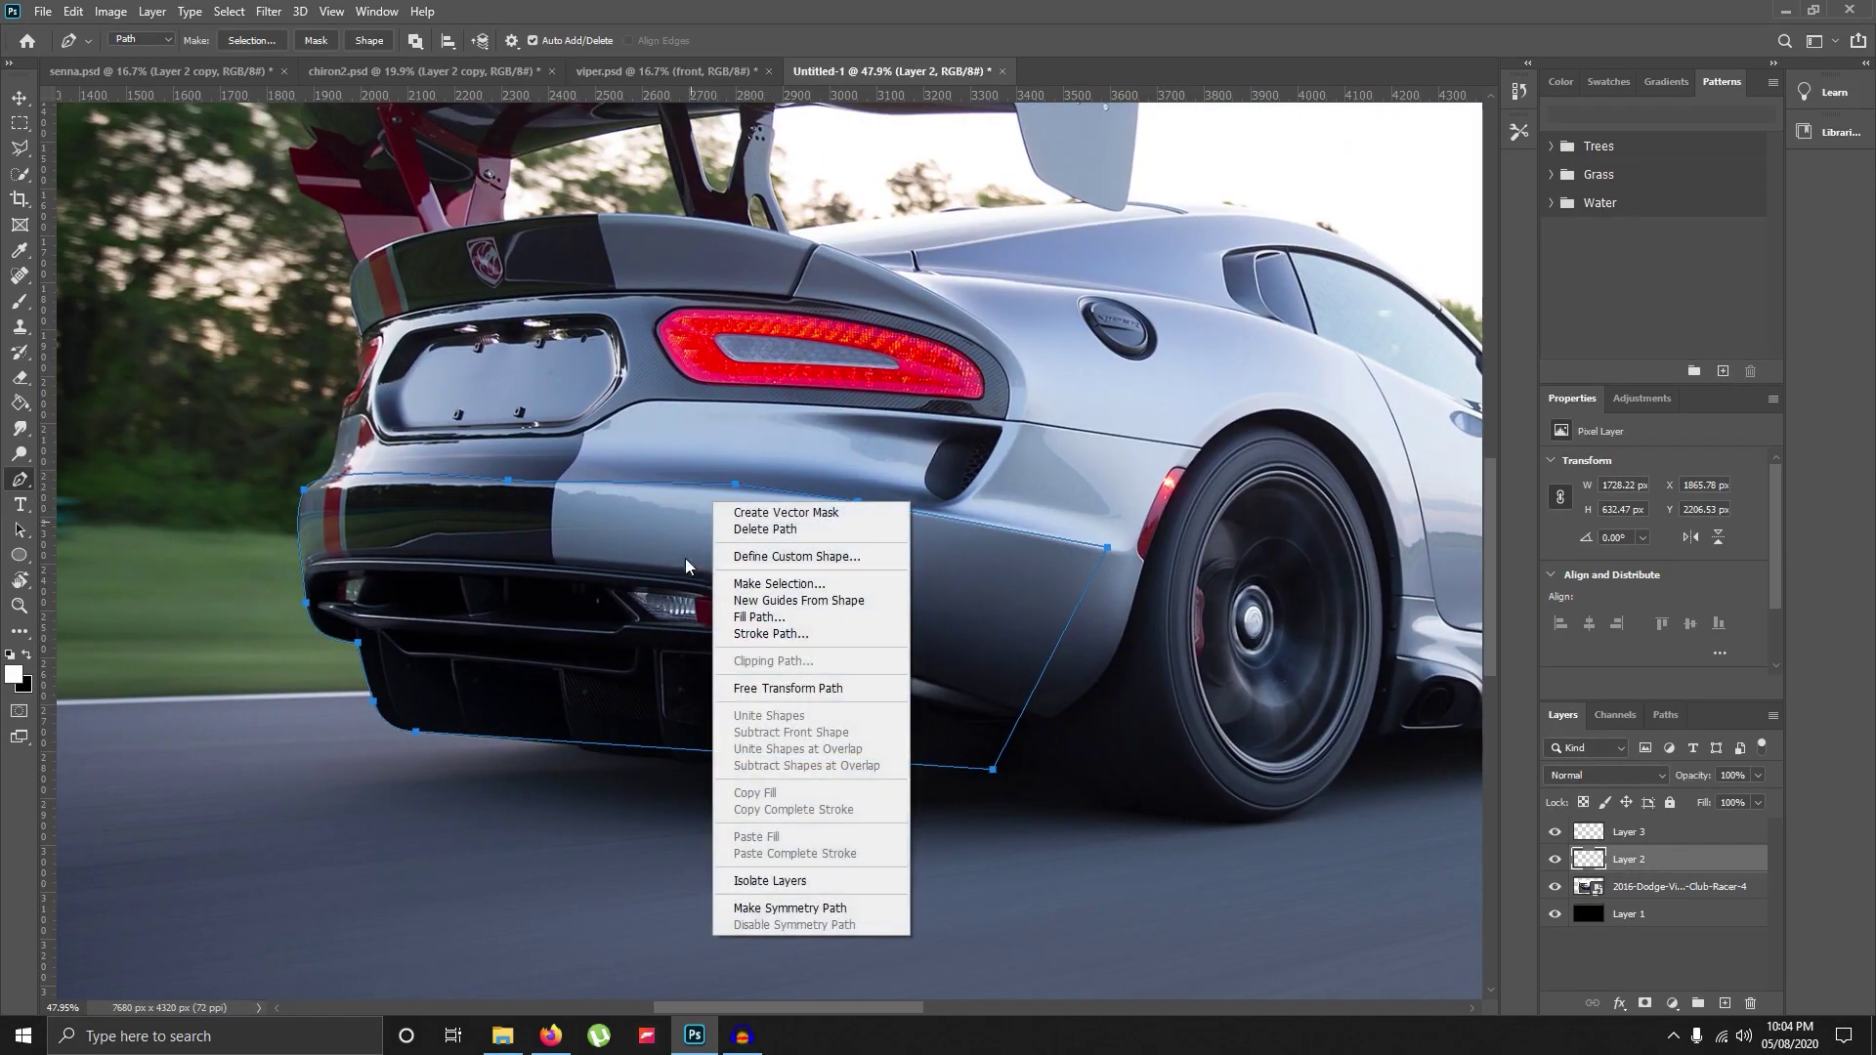
left_click(747, 637)
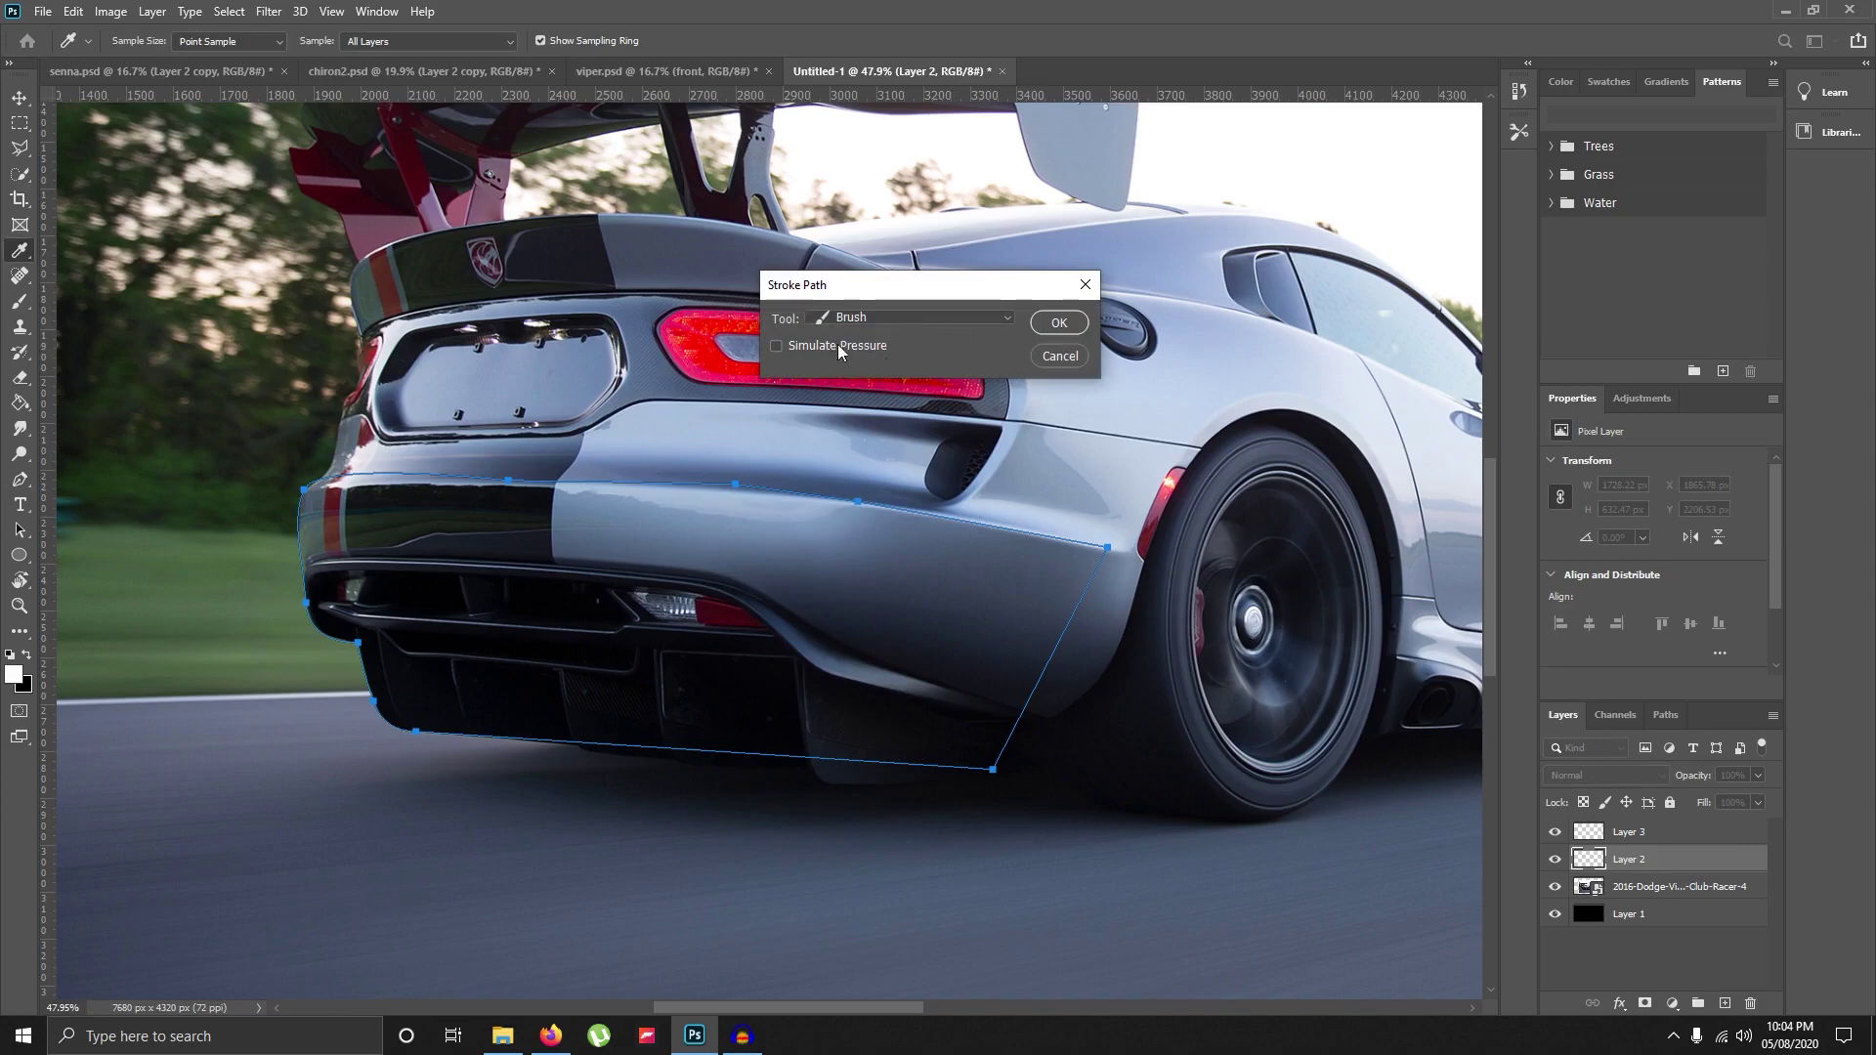
left_click(1058, 323)
key("p")
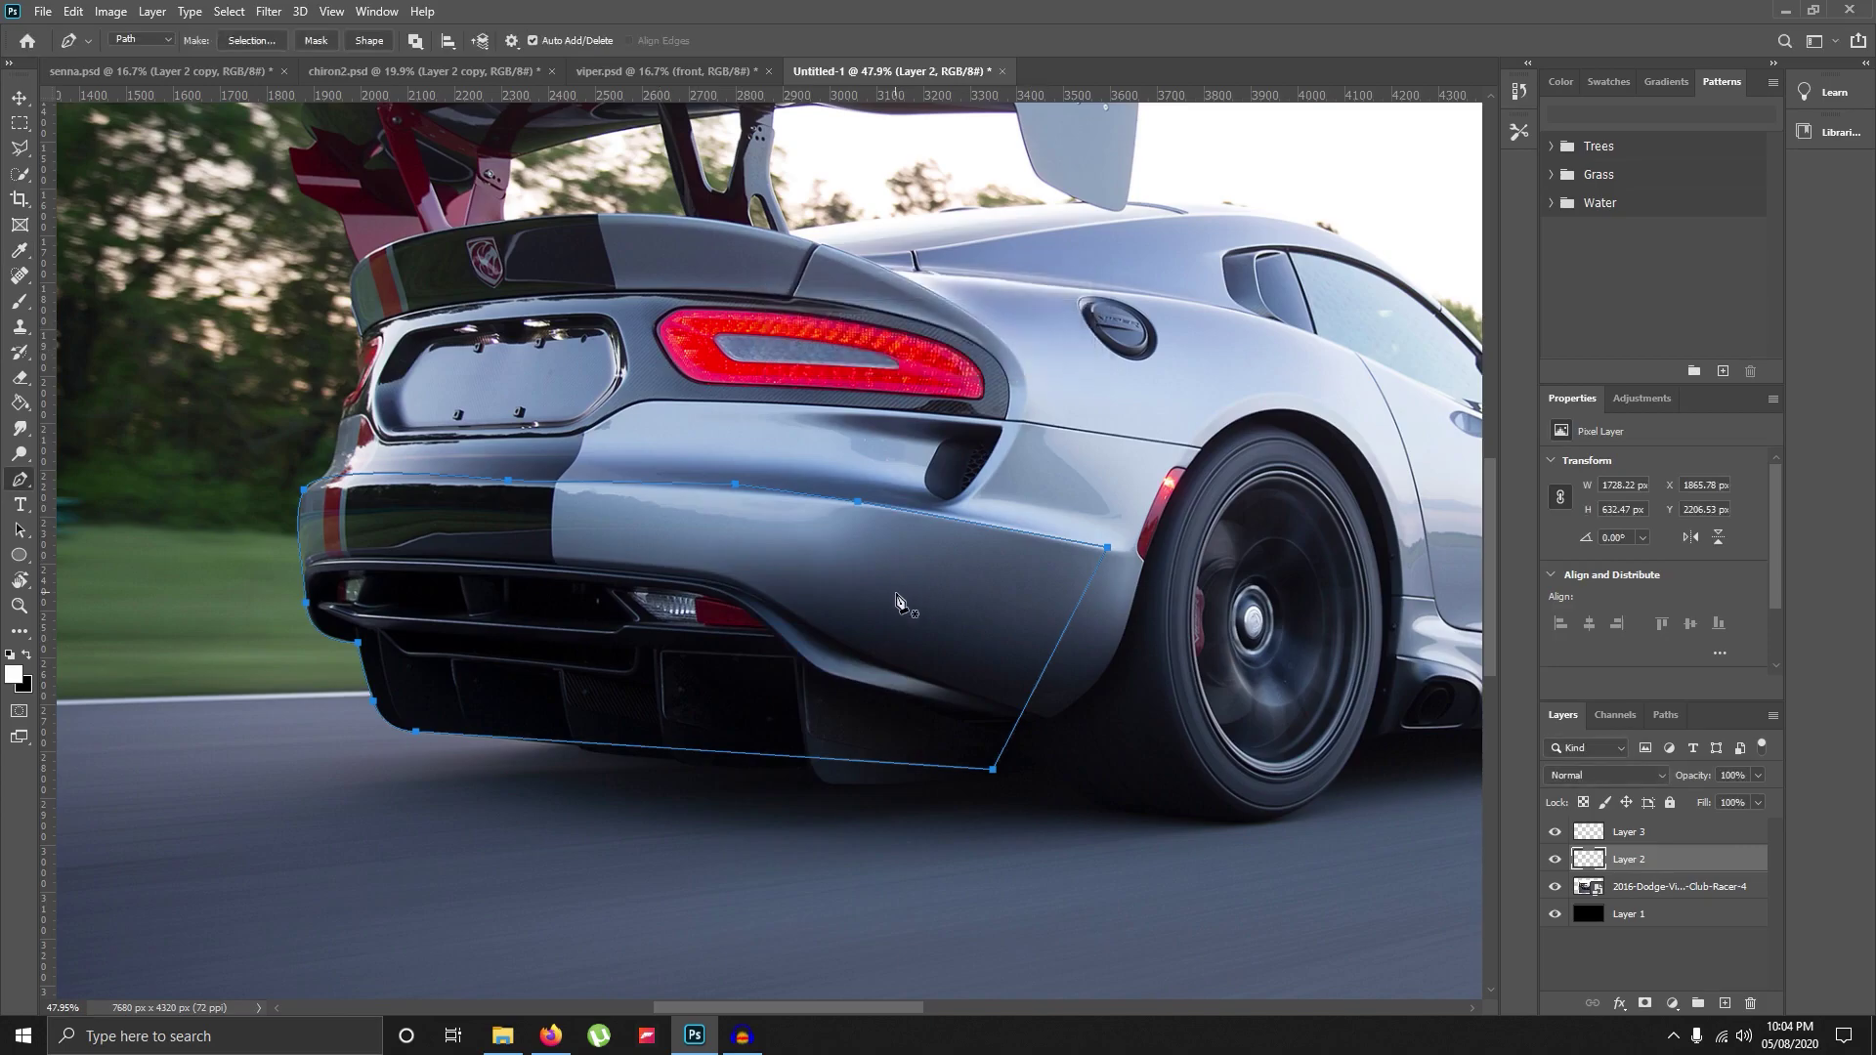
key("Return")
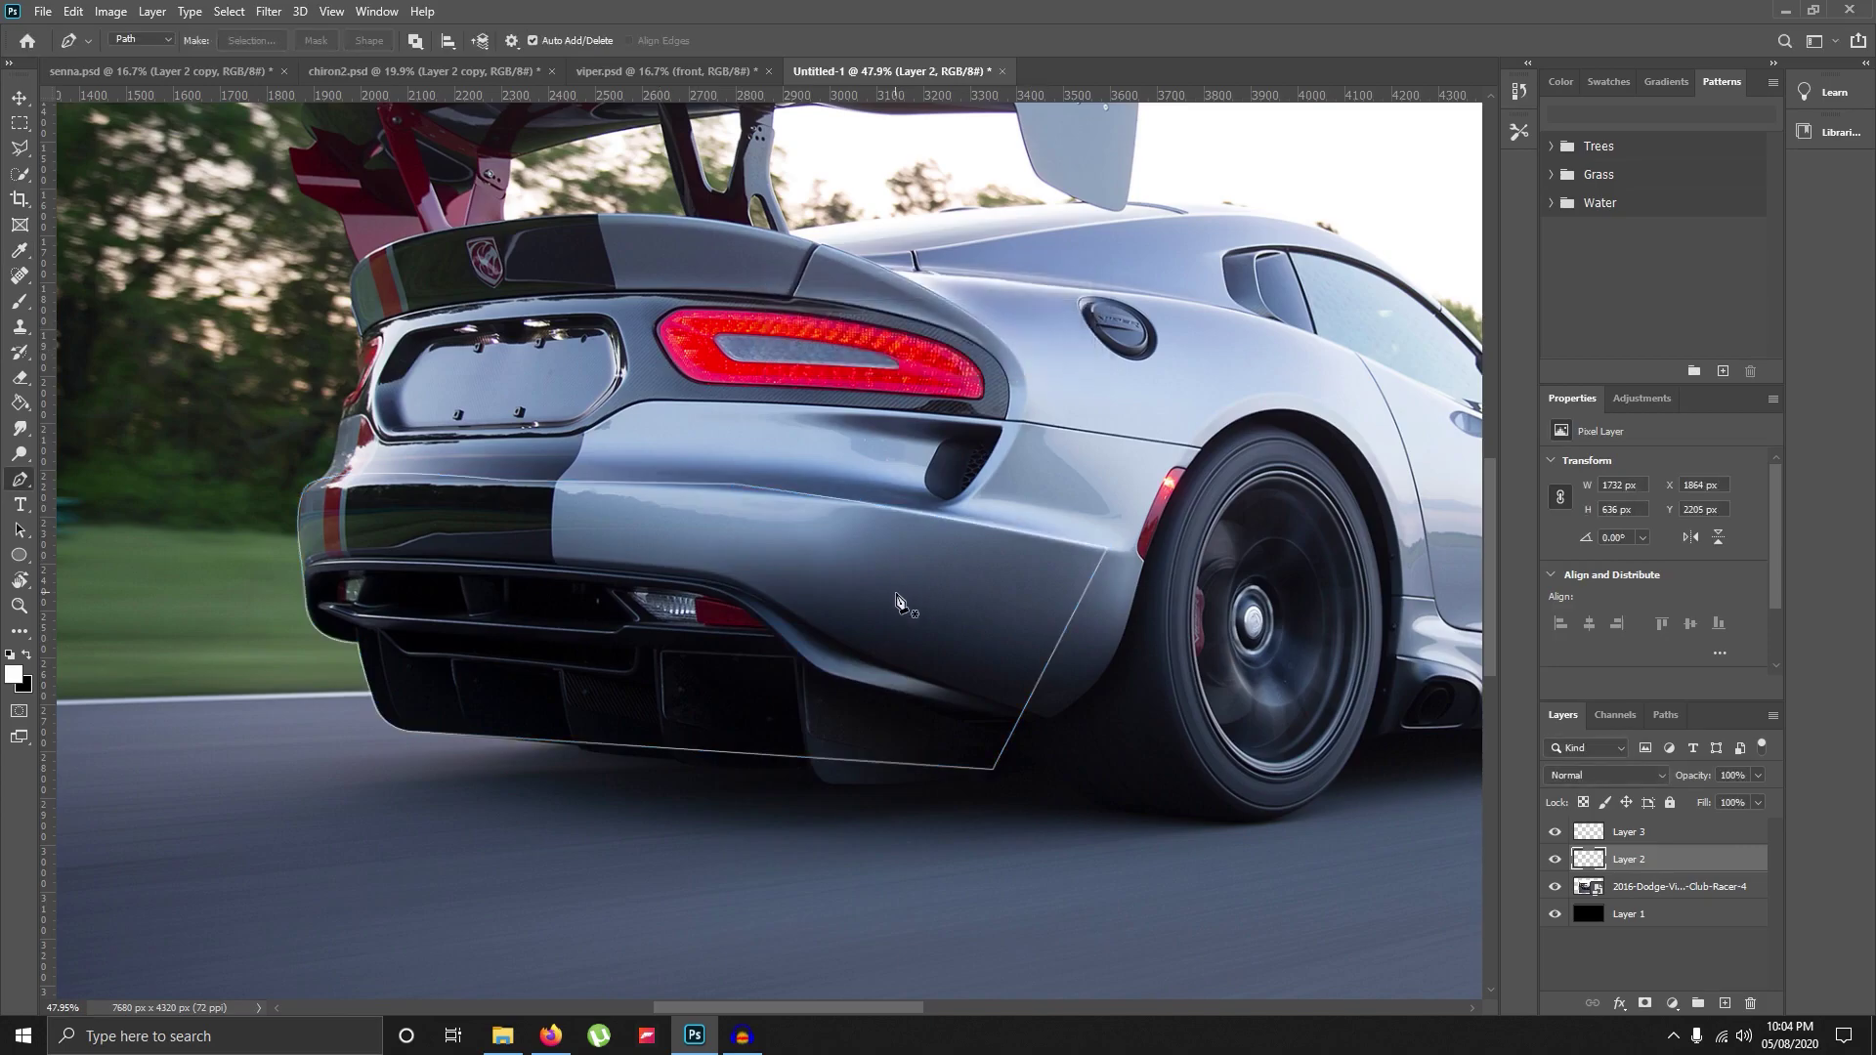
left_click(1557, 888)
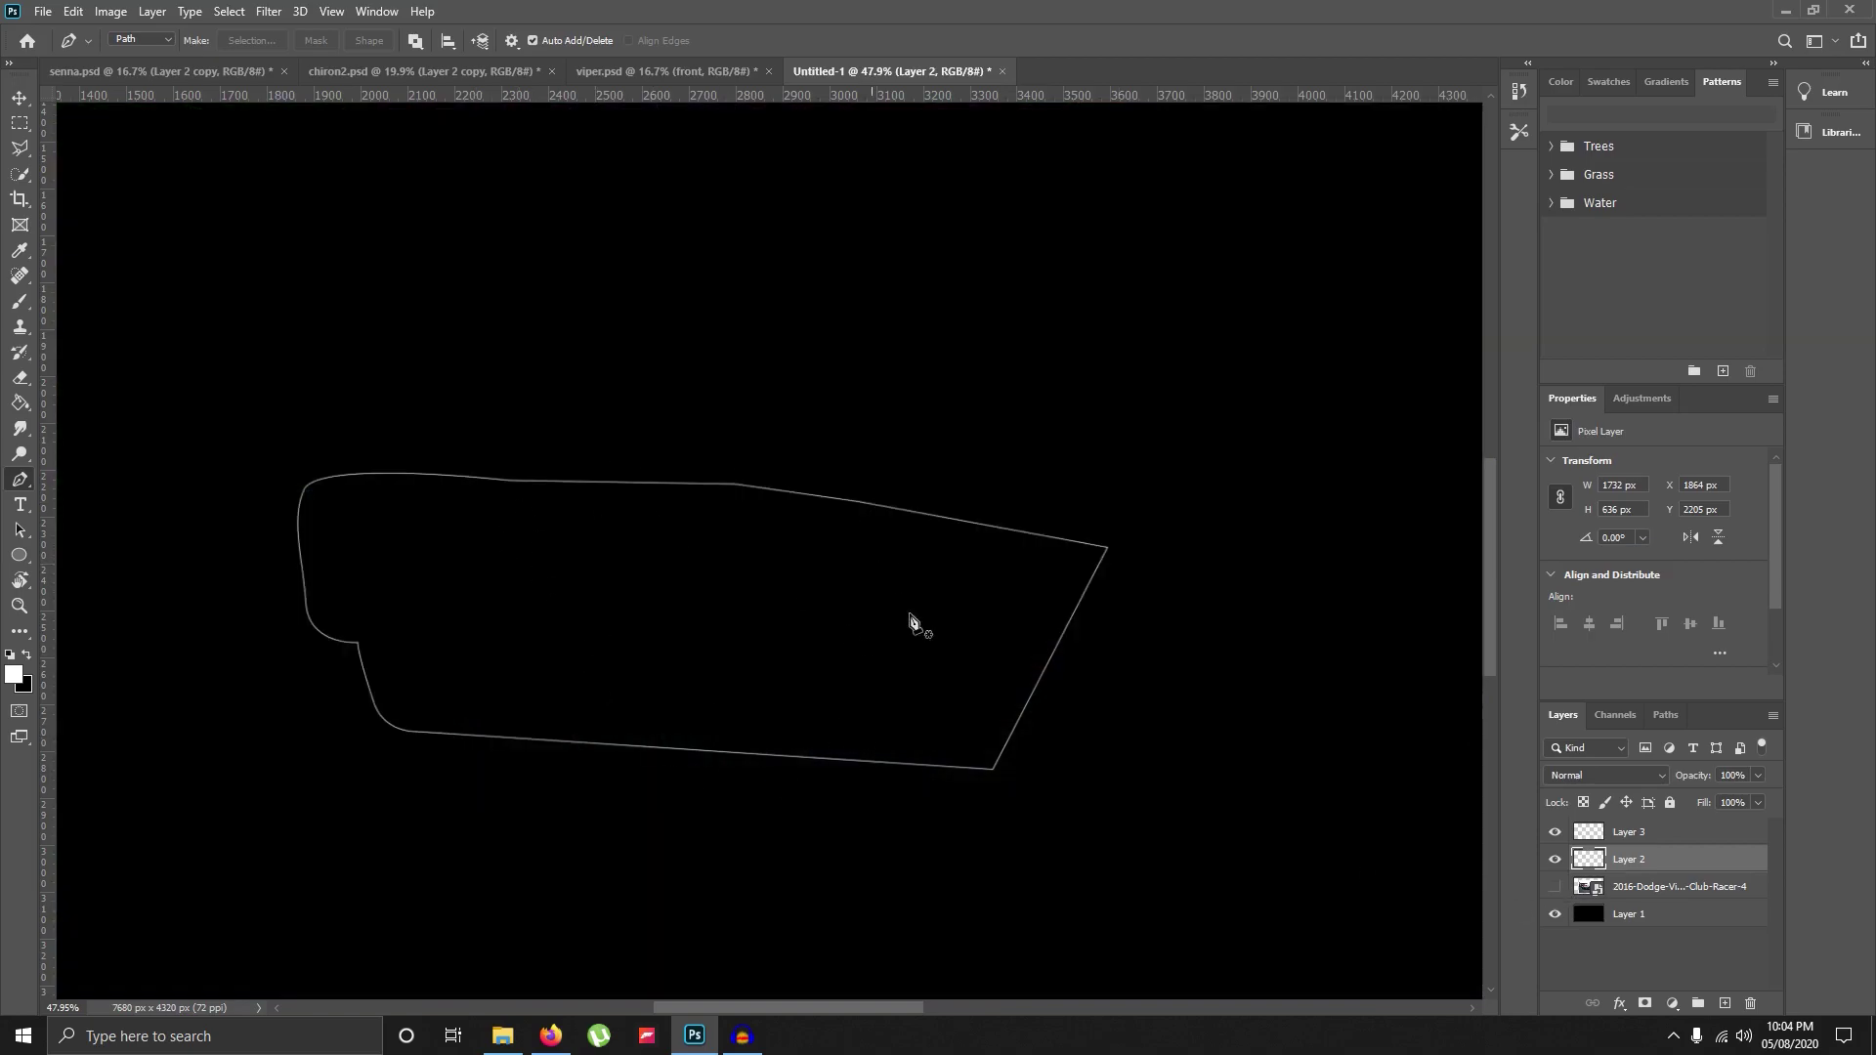
Show the photo again and brush white lines along the grille opening's edges and inner bumper edge.
left_click(1555, 887)
scroll(386, 626, "up", 2)
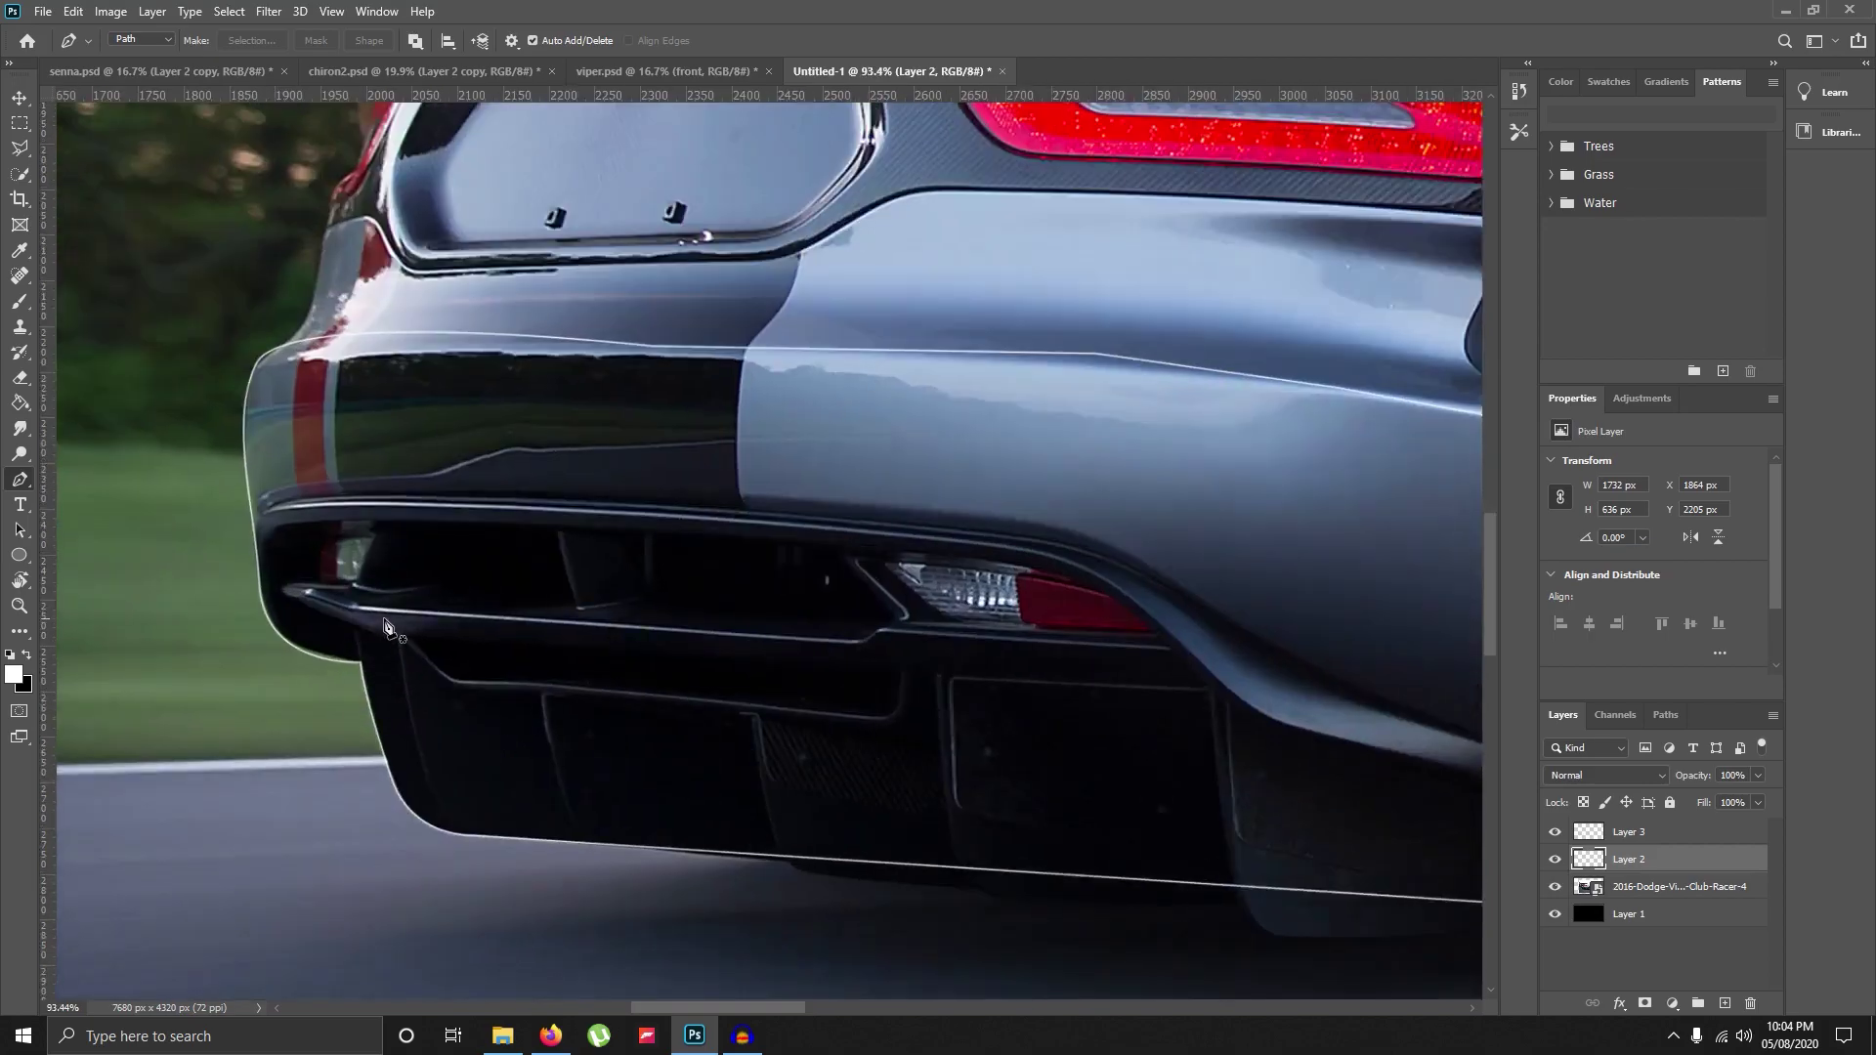
scroll(386, 627, "up", 1)
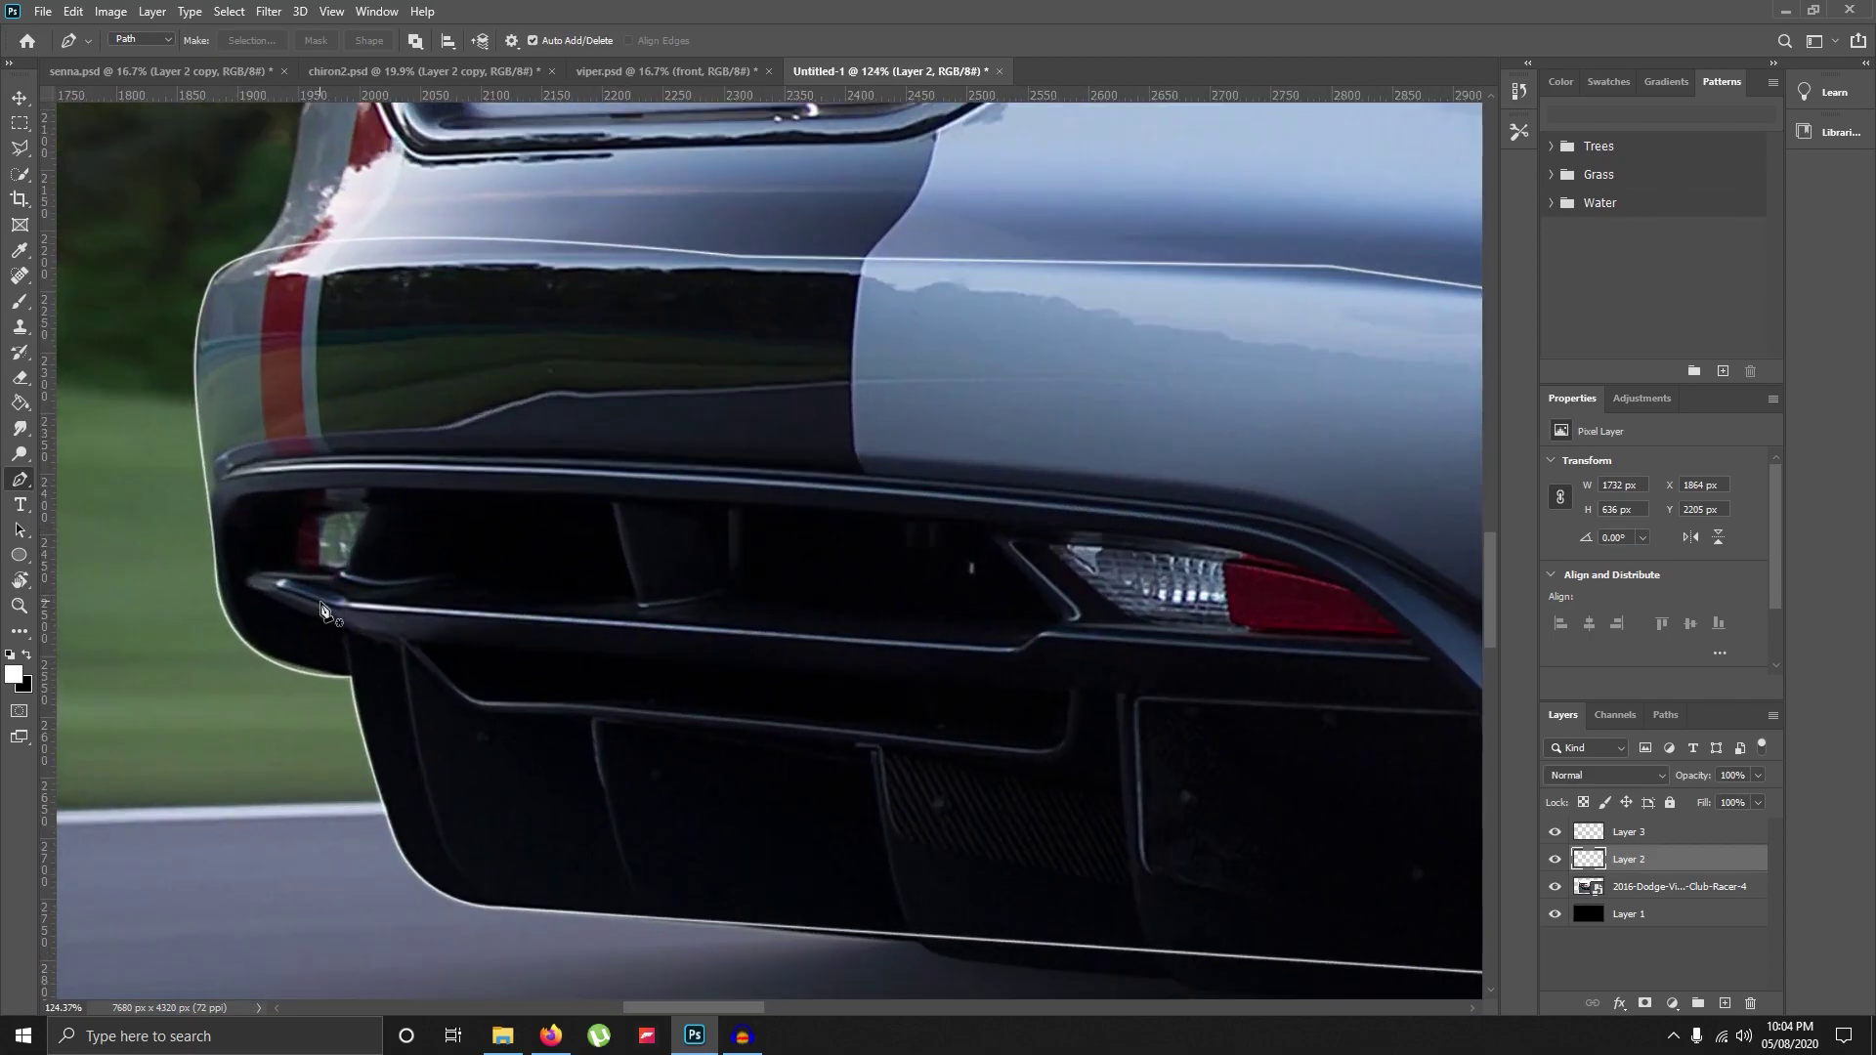
key("b")
scroll(323, 608, "up", 3)
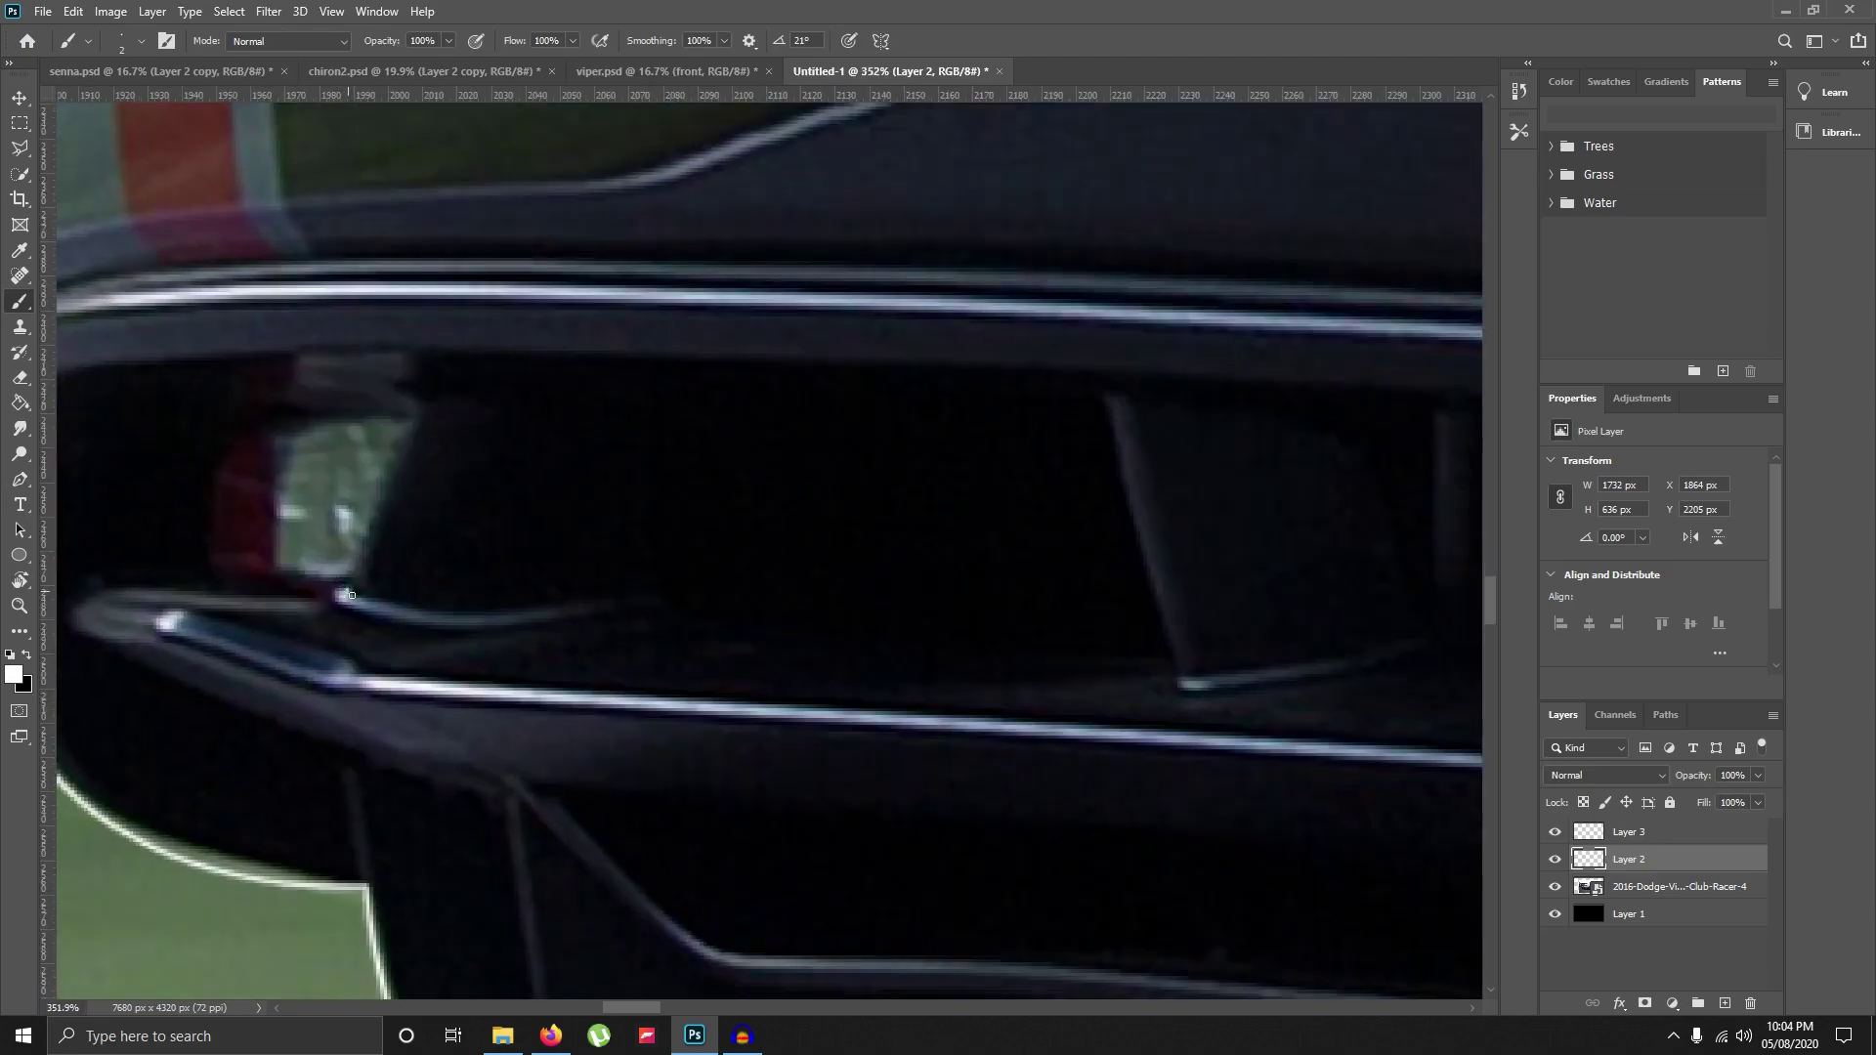
left_click_drag(351, 594, 459, 337)
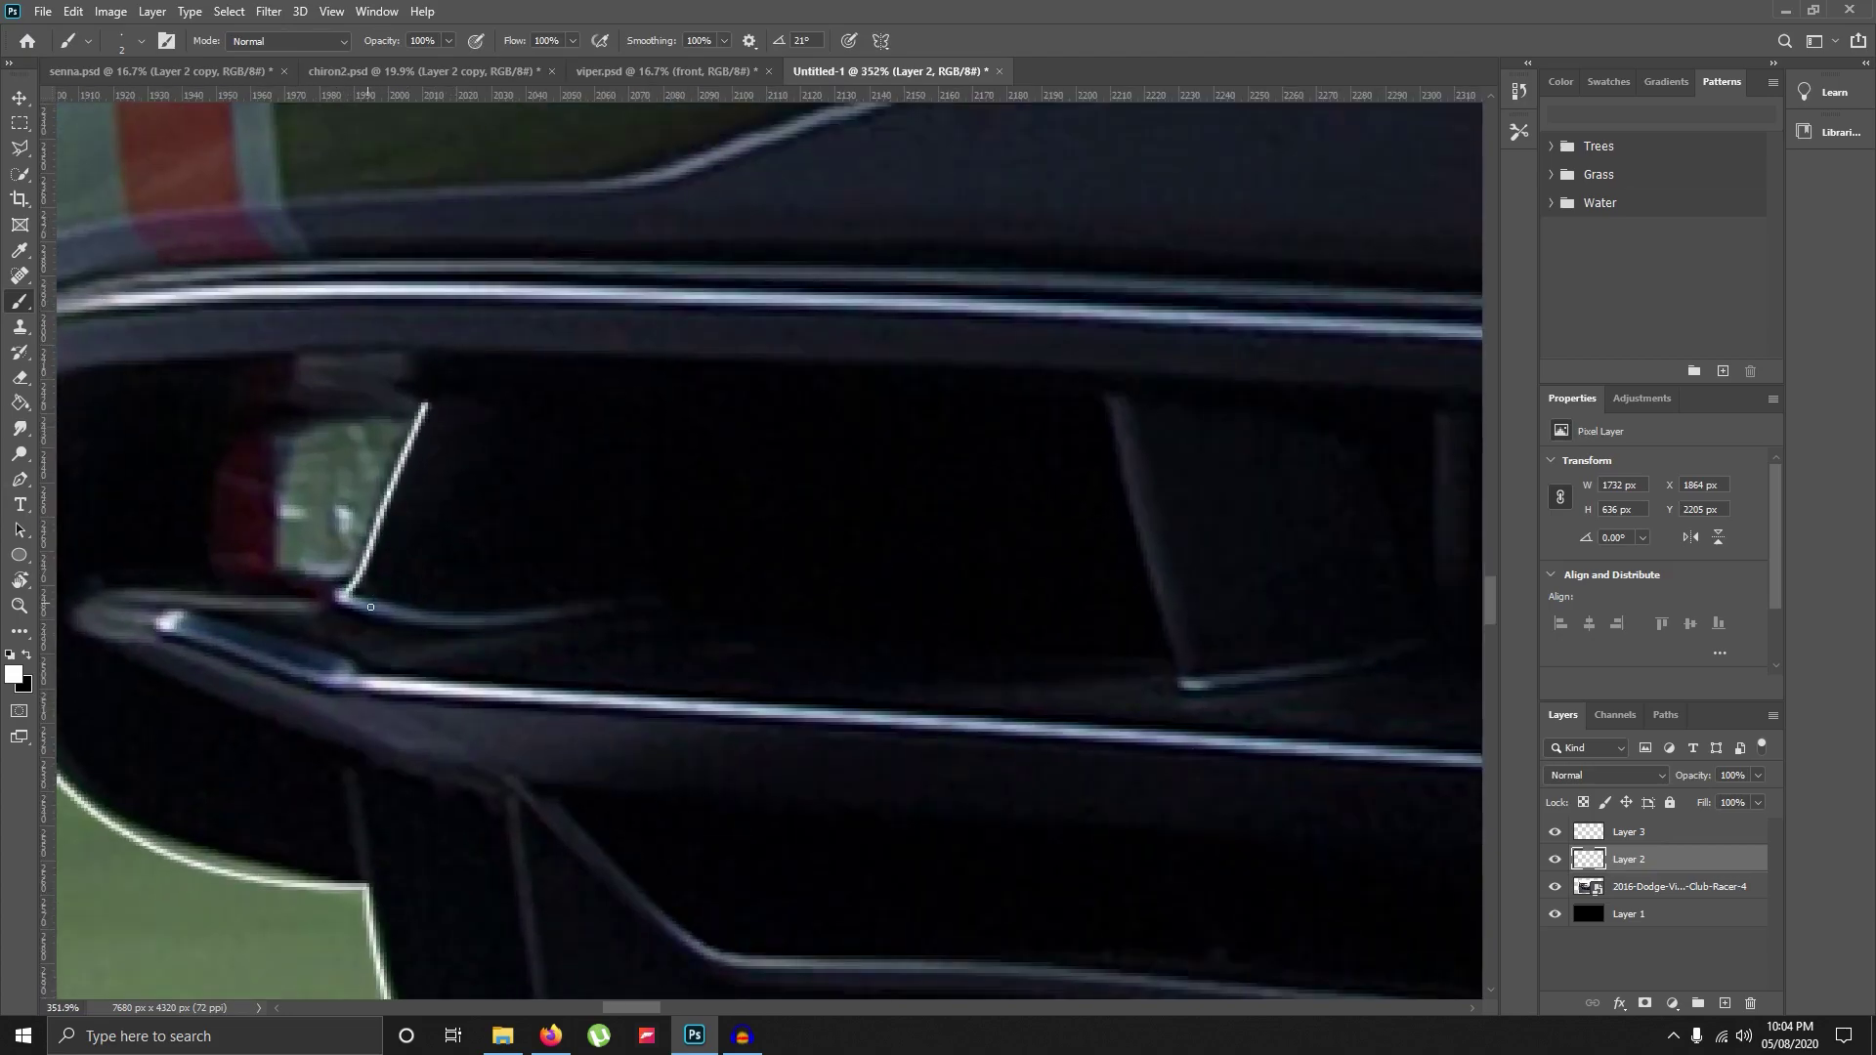
mouse_move(390, 611)
left_mouse_down()
mouse_move(501, 629)
mouse_move(768, 569)
left_mouse_up()
left_click_drag(671, 394, 643, 590)
scroll(531, 705, "down", 4)
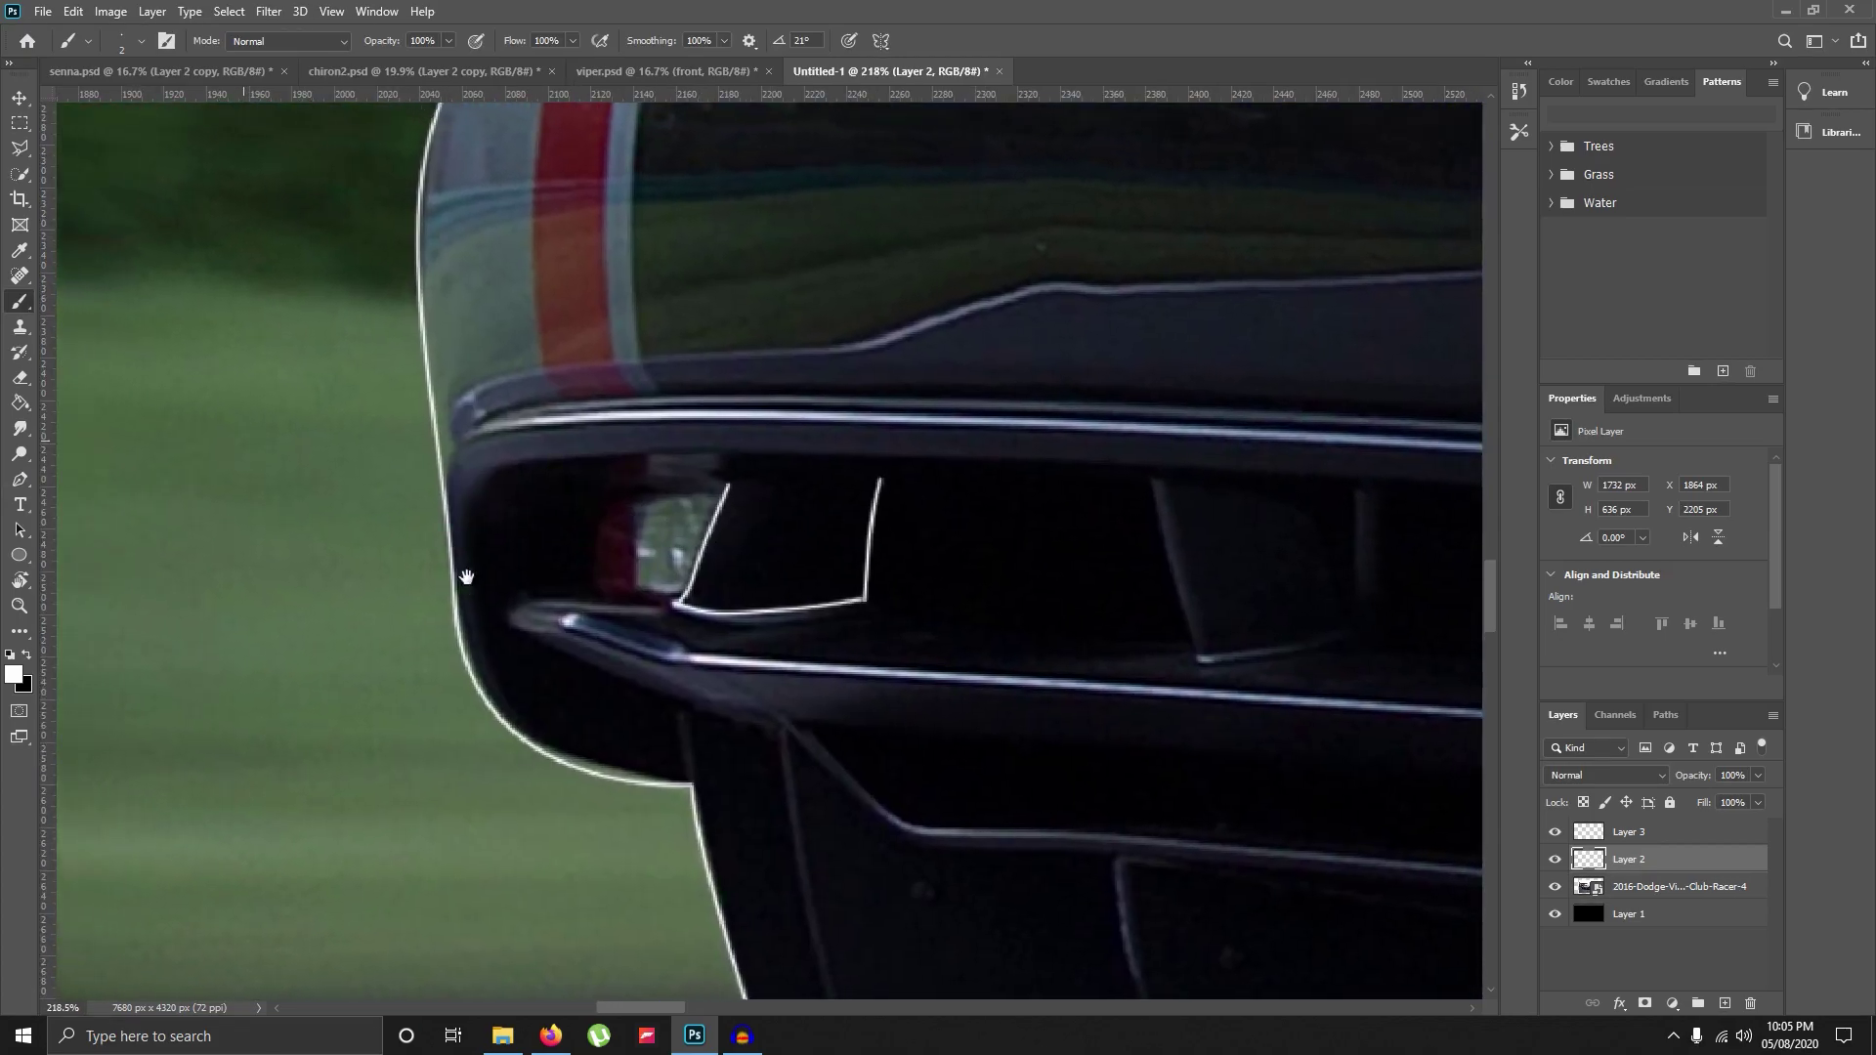
mouse_move(525, 640)
left_mouse_down()
mouse_move(510, 513)
mouse_move(566, 457)
mouse_move(1461, 498)
left_mouse_up()
scroll(947, 620, "down", 3)
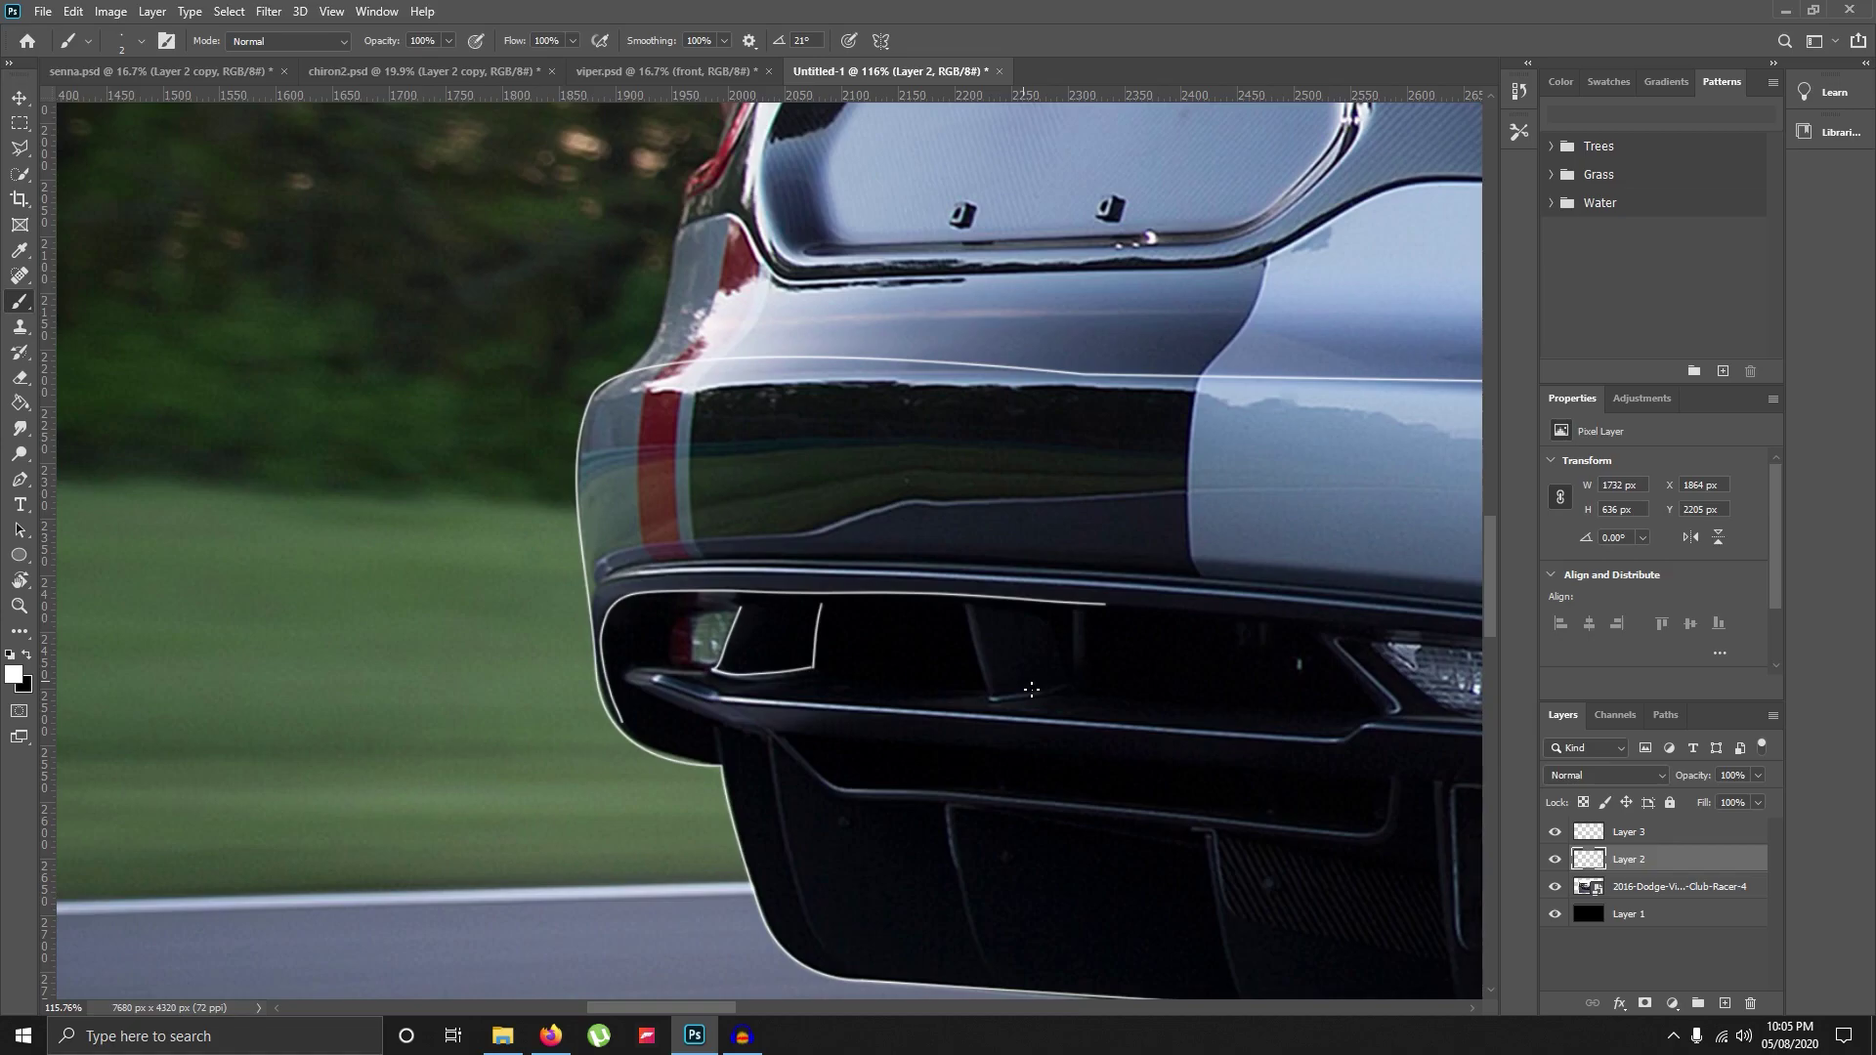
scroll(1031, 689, "down", 4)
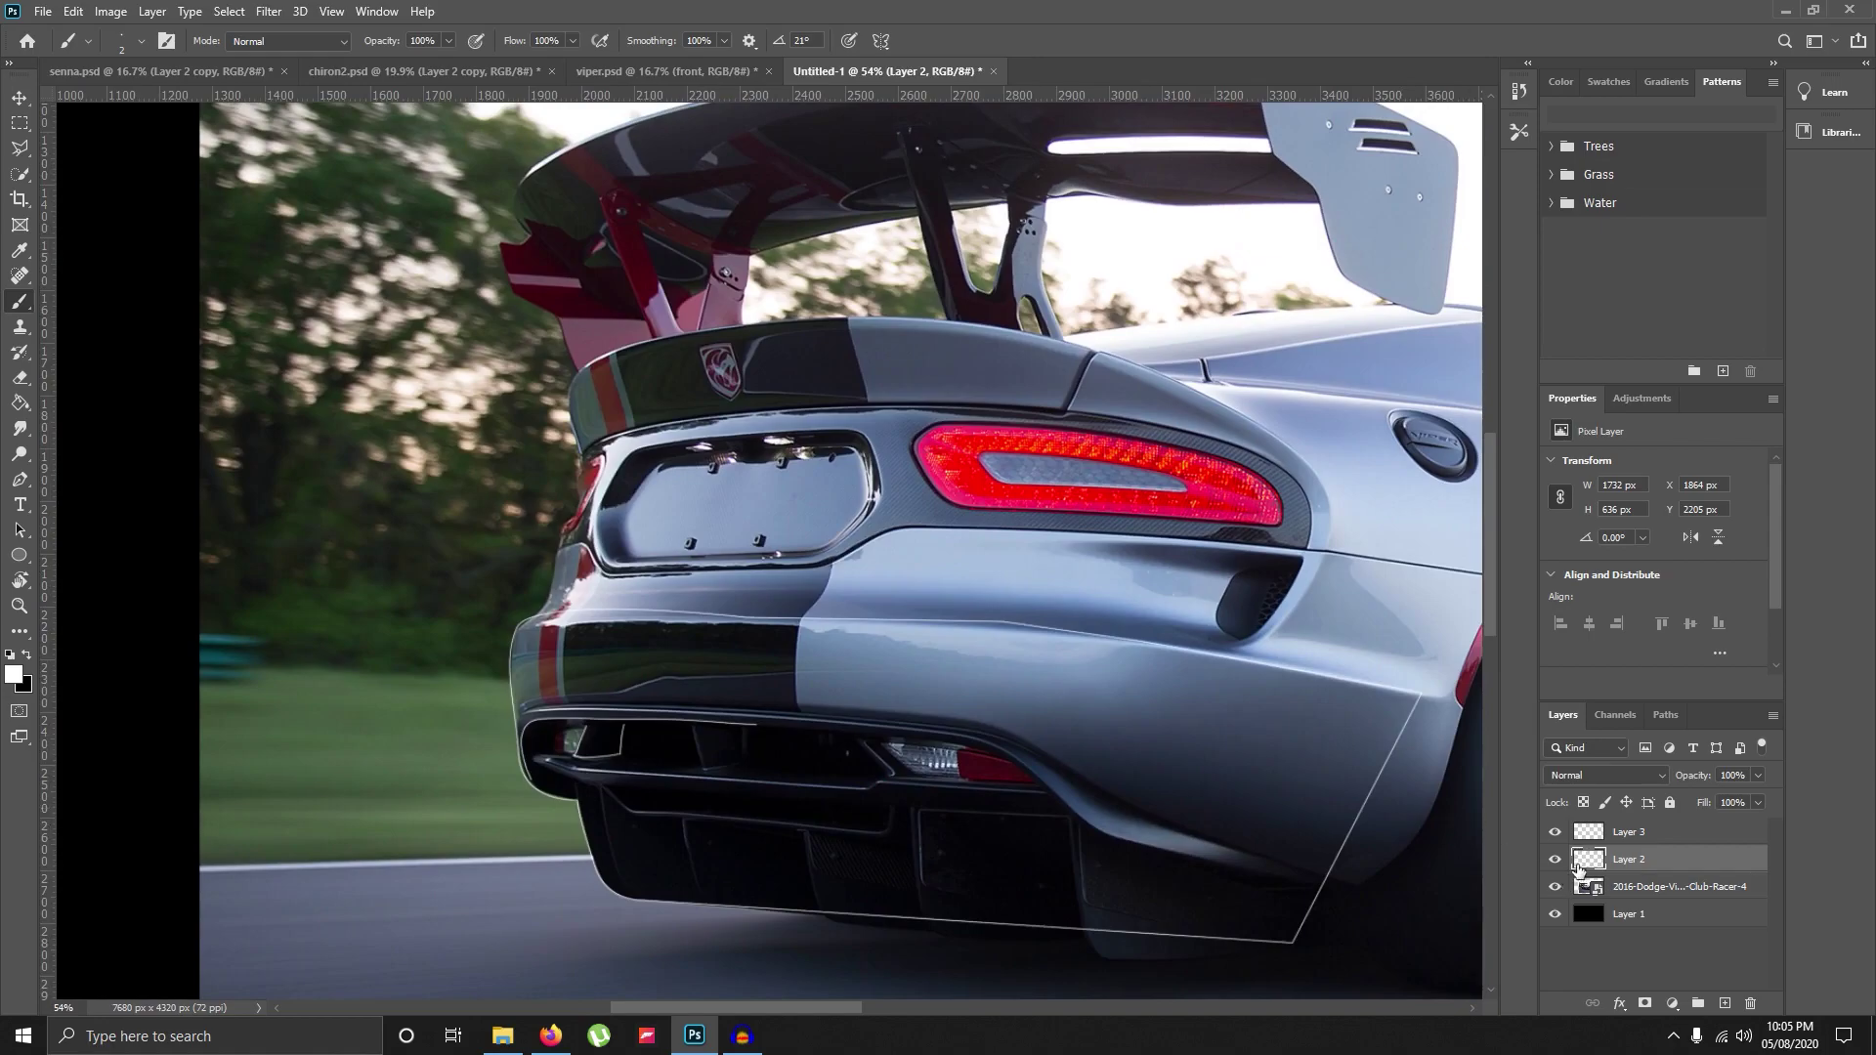
left_click(1700, 840)
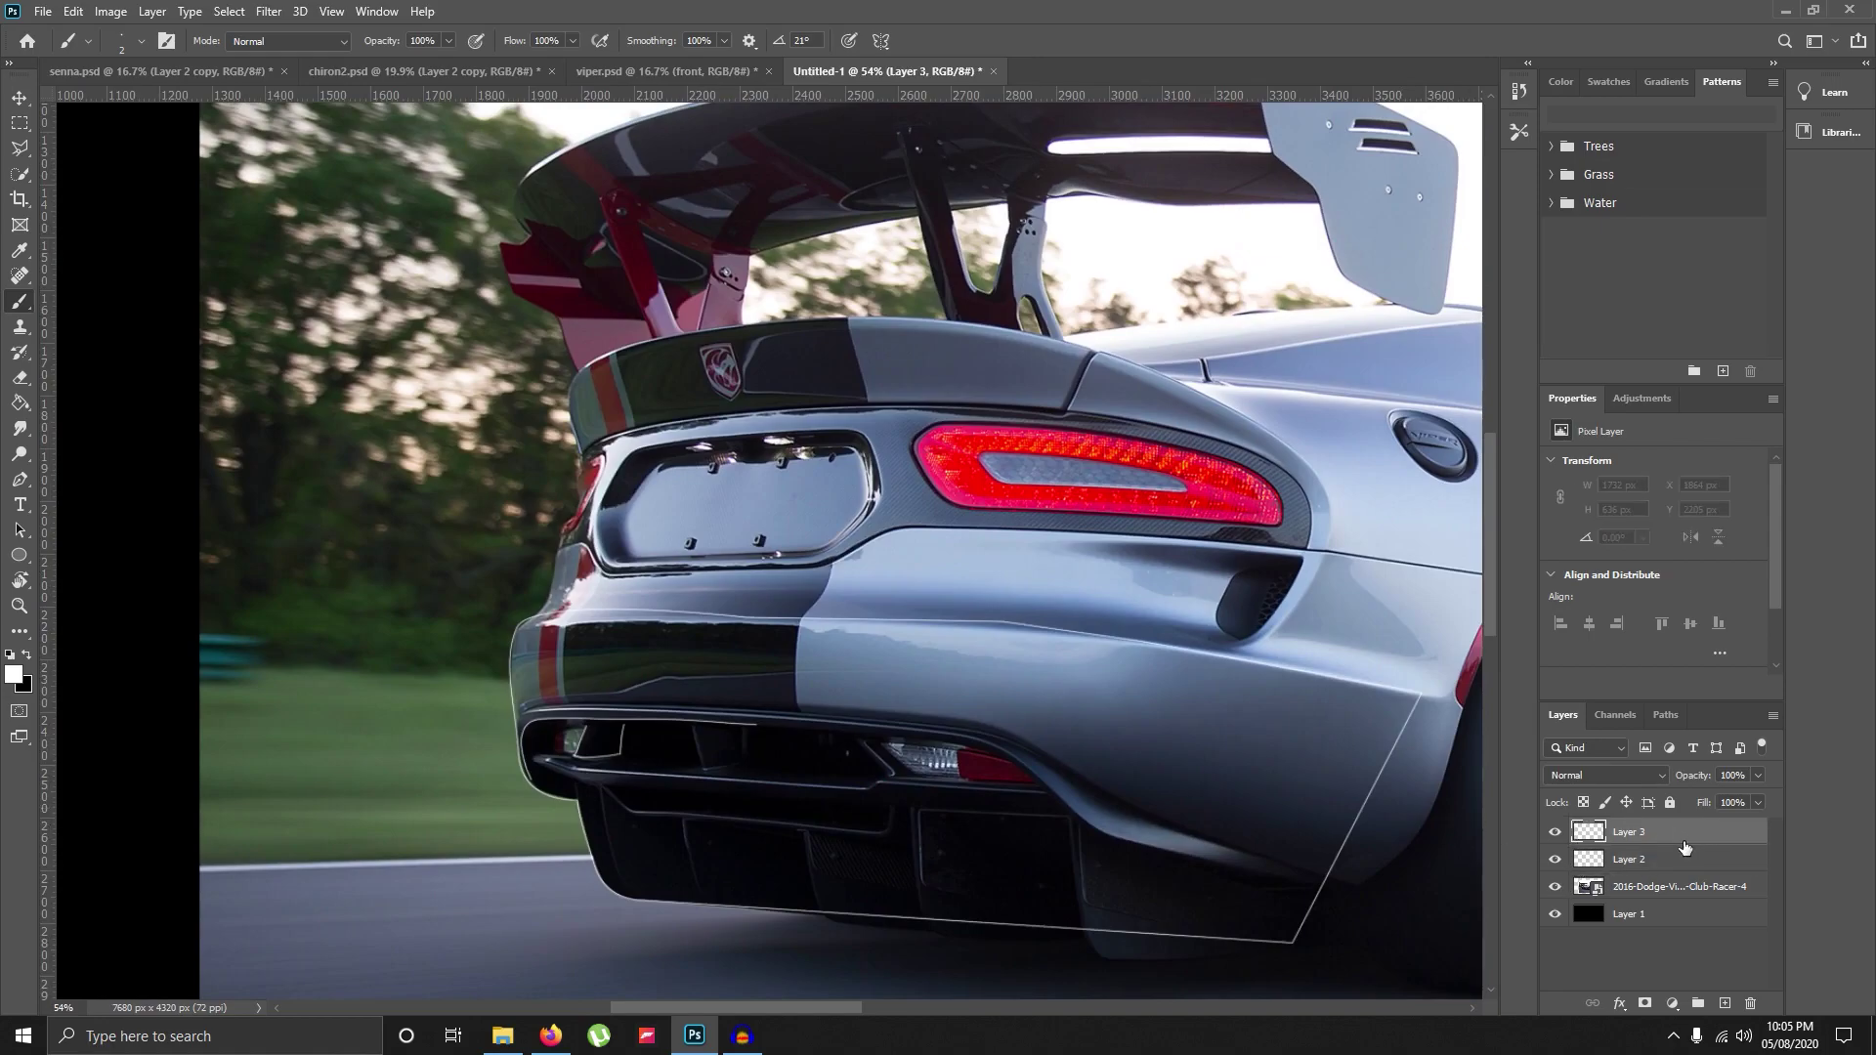
scroll(1181, 724, "up", 5)
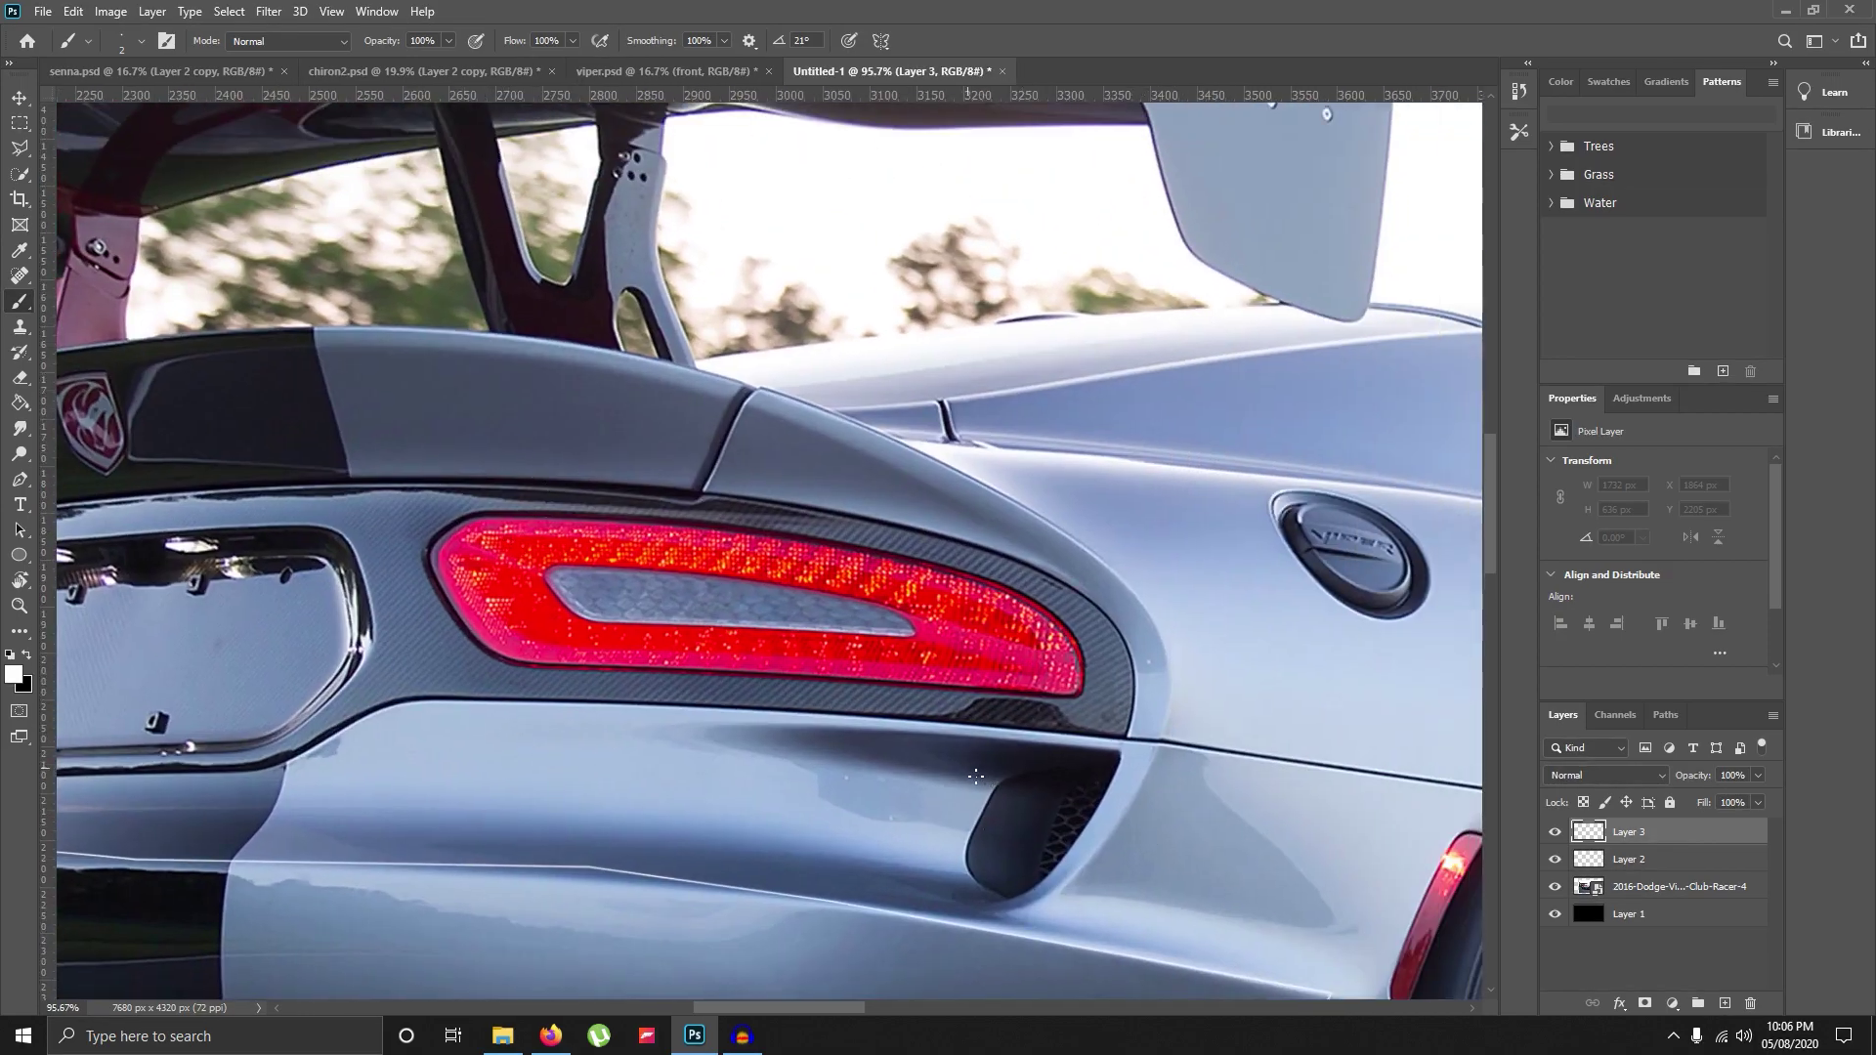
left_click(1675, 865)
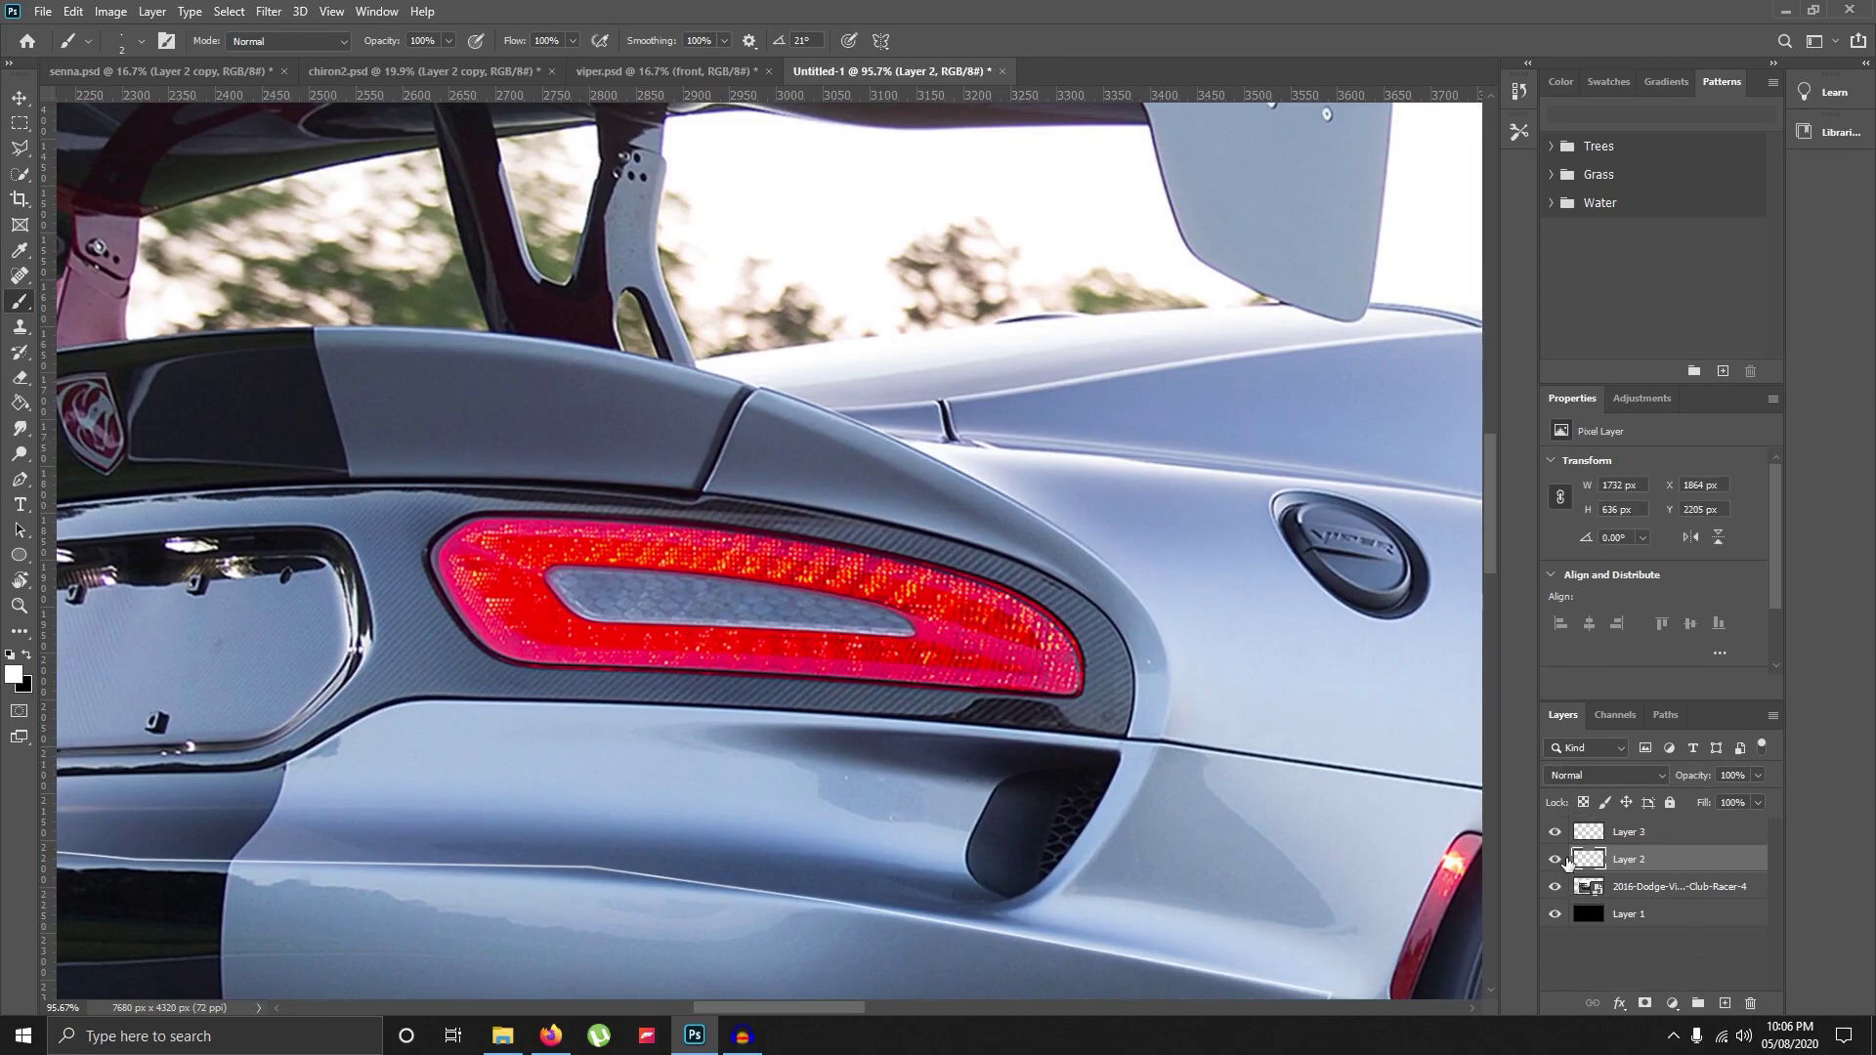
left_click(1555, 886)
scroll(883, 750, "down", 3)
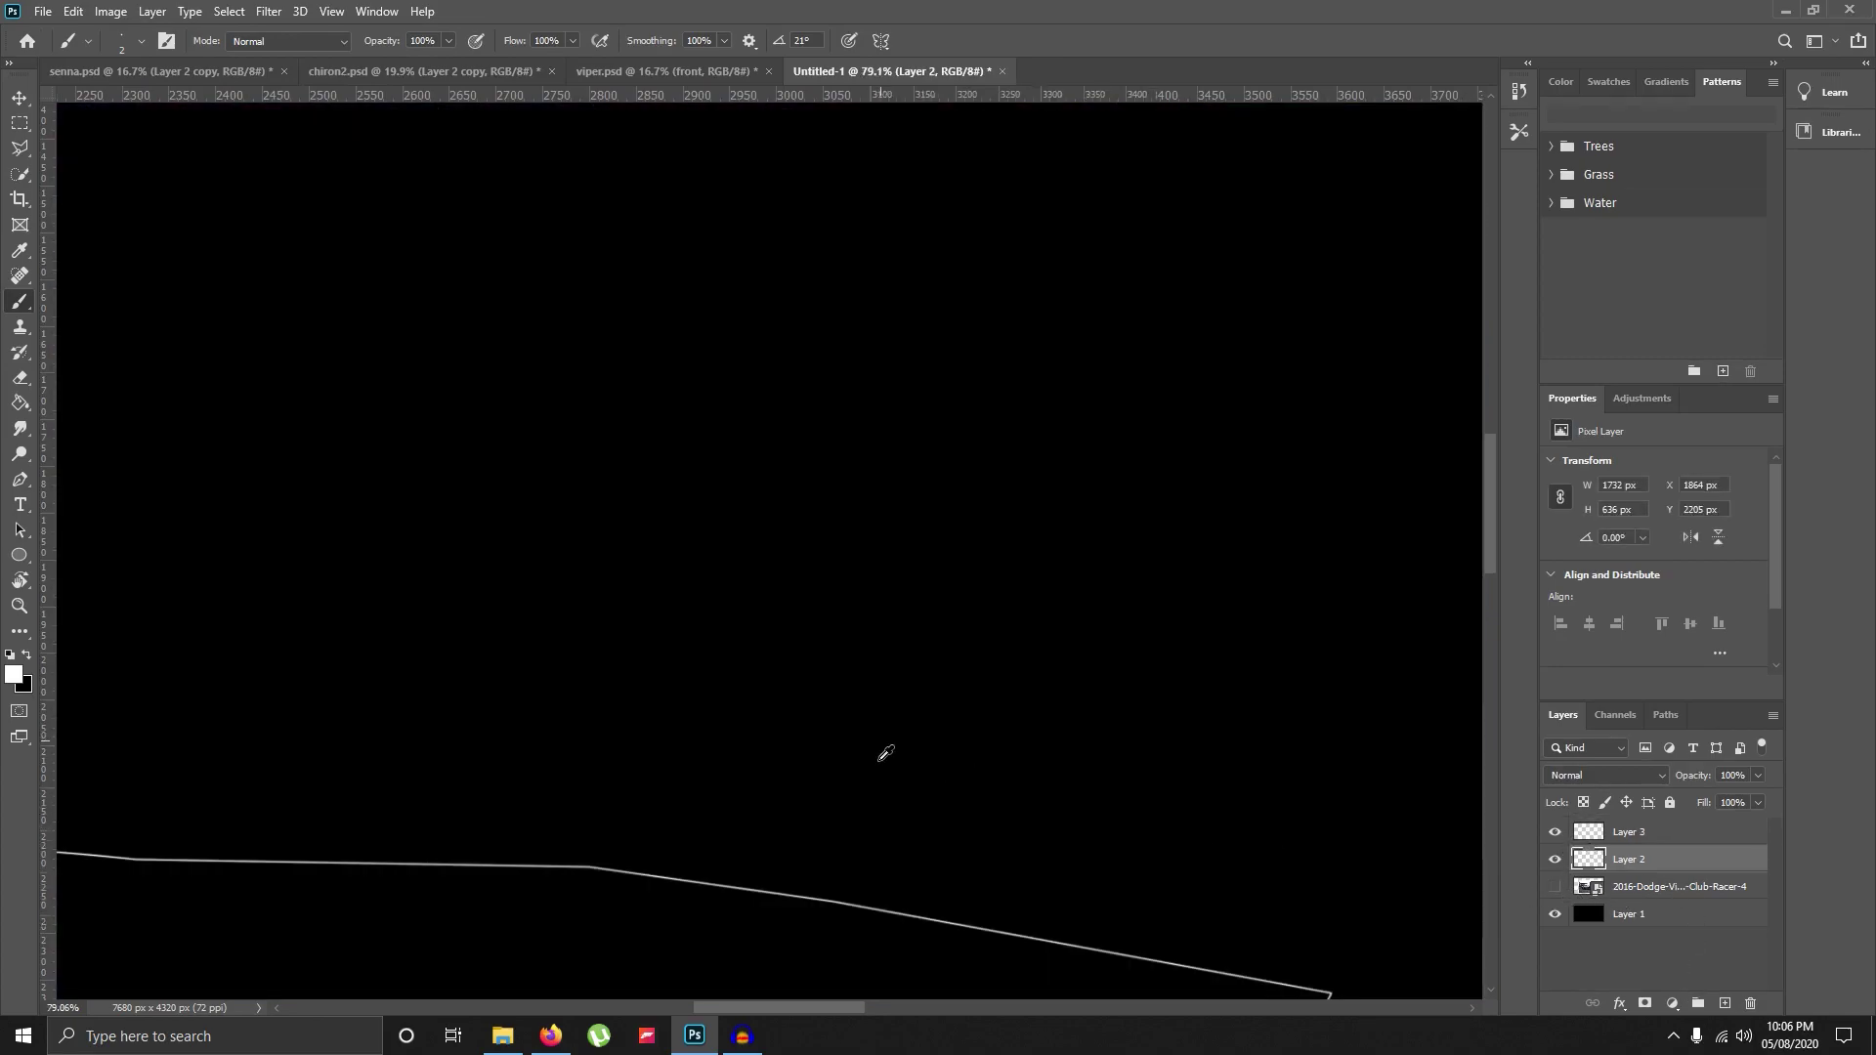
left_click_drag(801, 897, 942, 724)
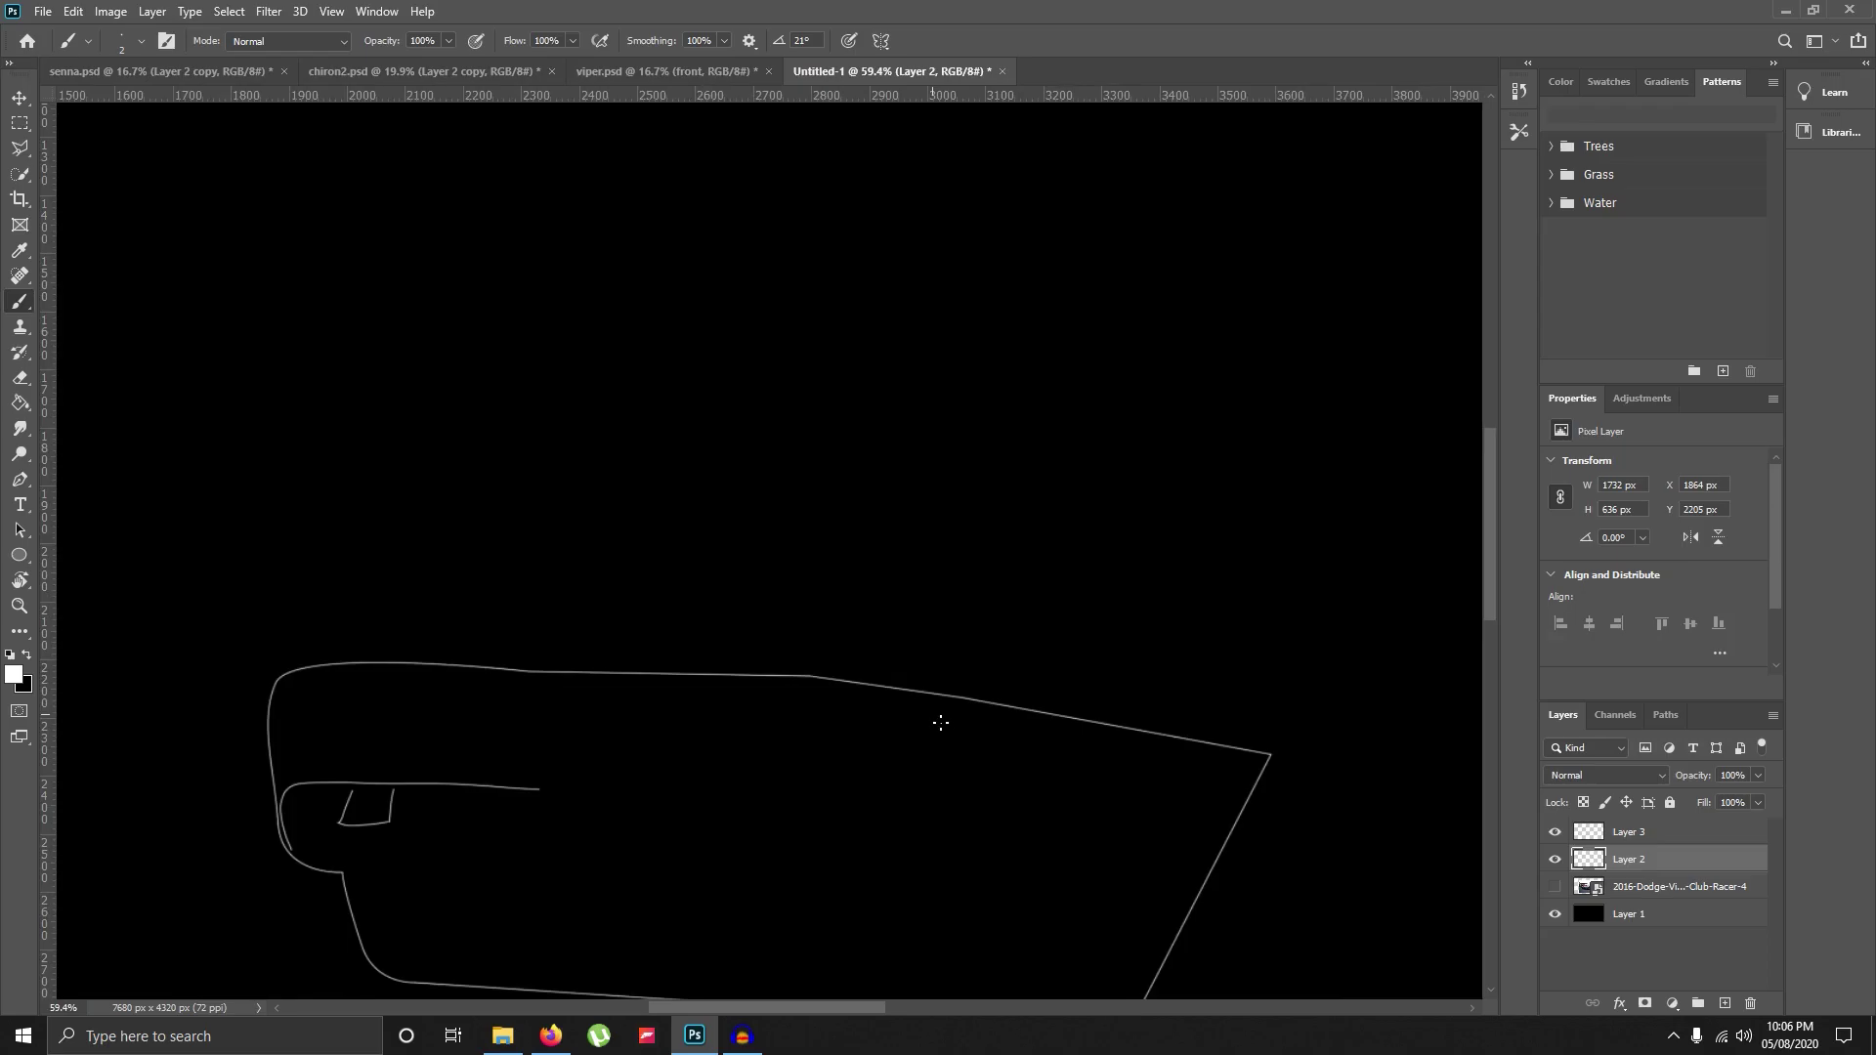
left_click(1554, 889)
scroll(697, 531, "up", 5)
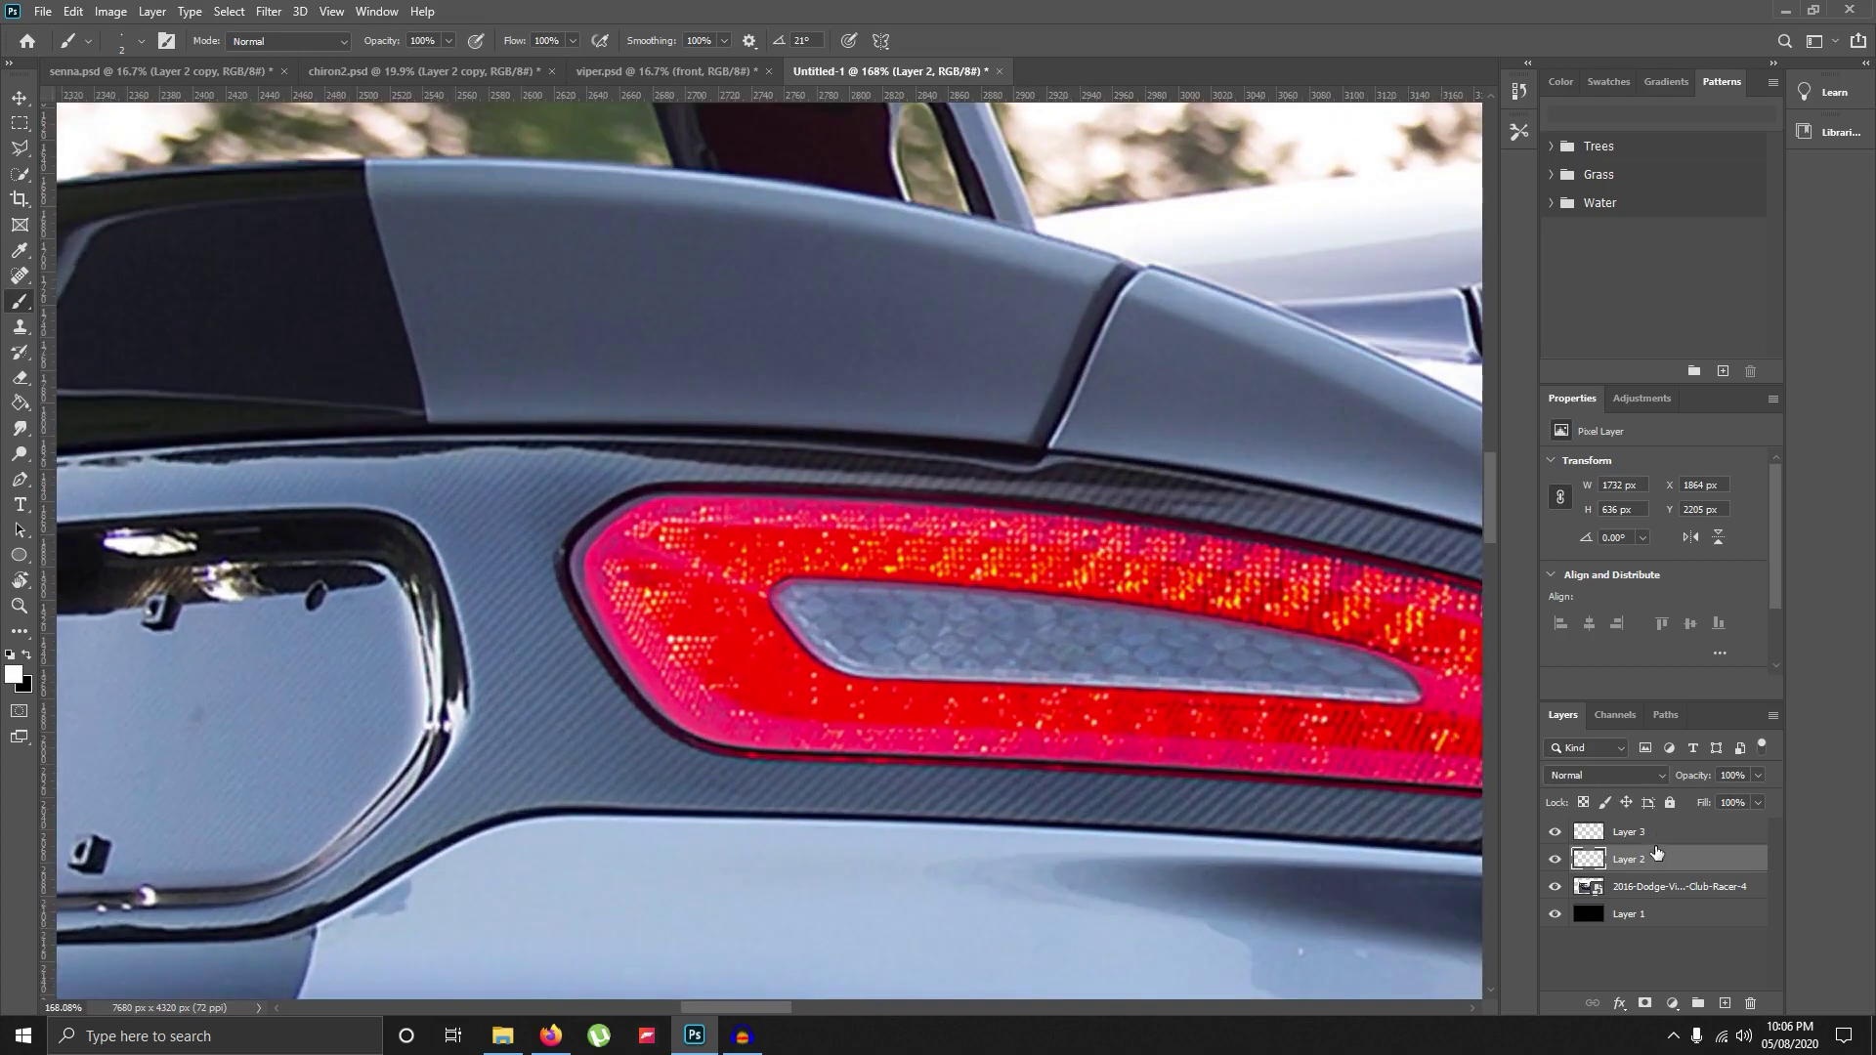
left_click(1649, 837)
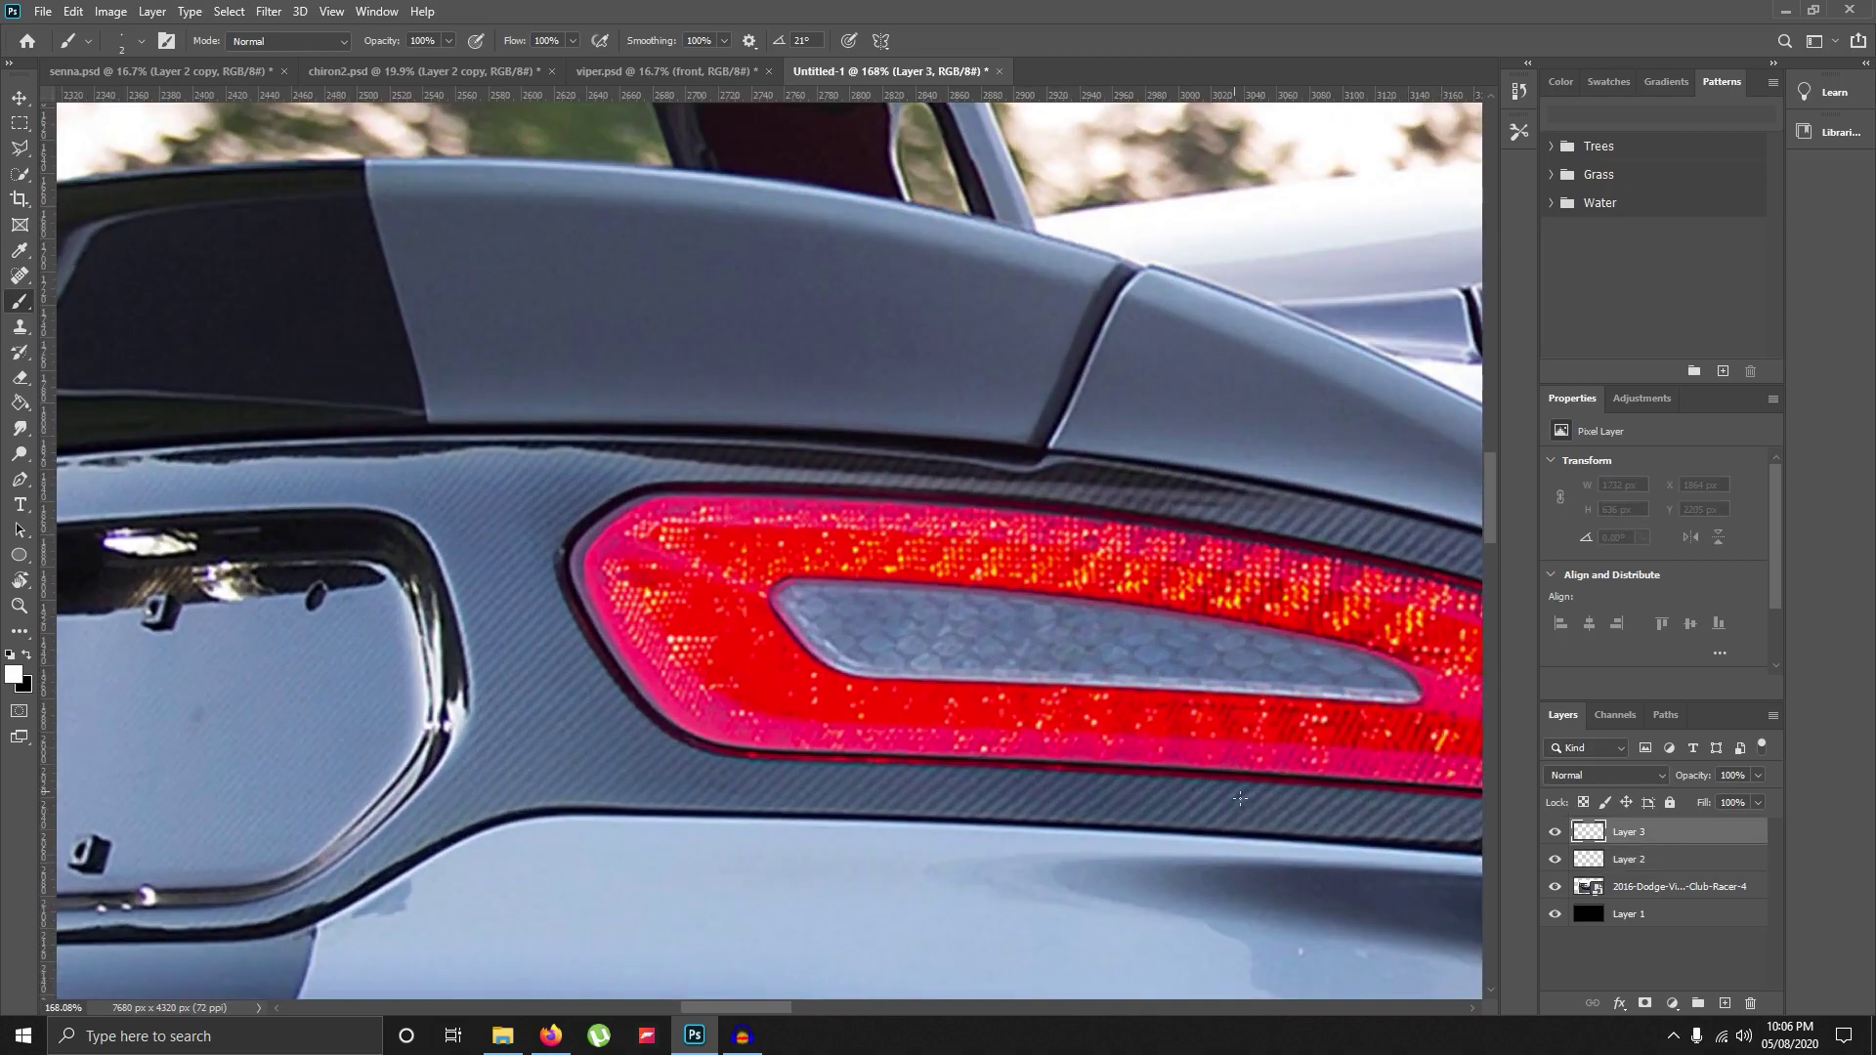
Outline the tail light's upper-left section with the Pen tool and convert it to a selection.
key("p")
left_click(881, 580)
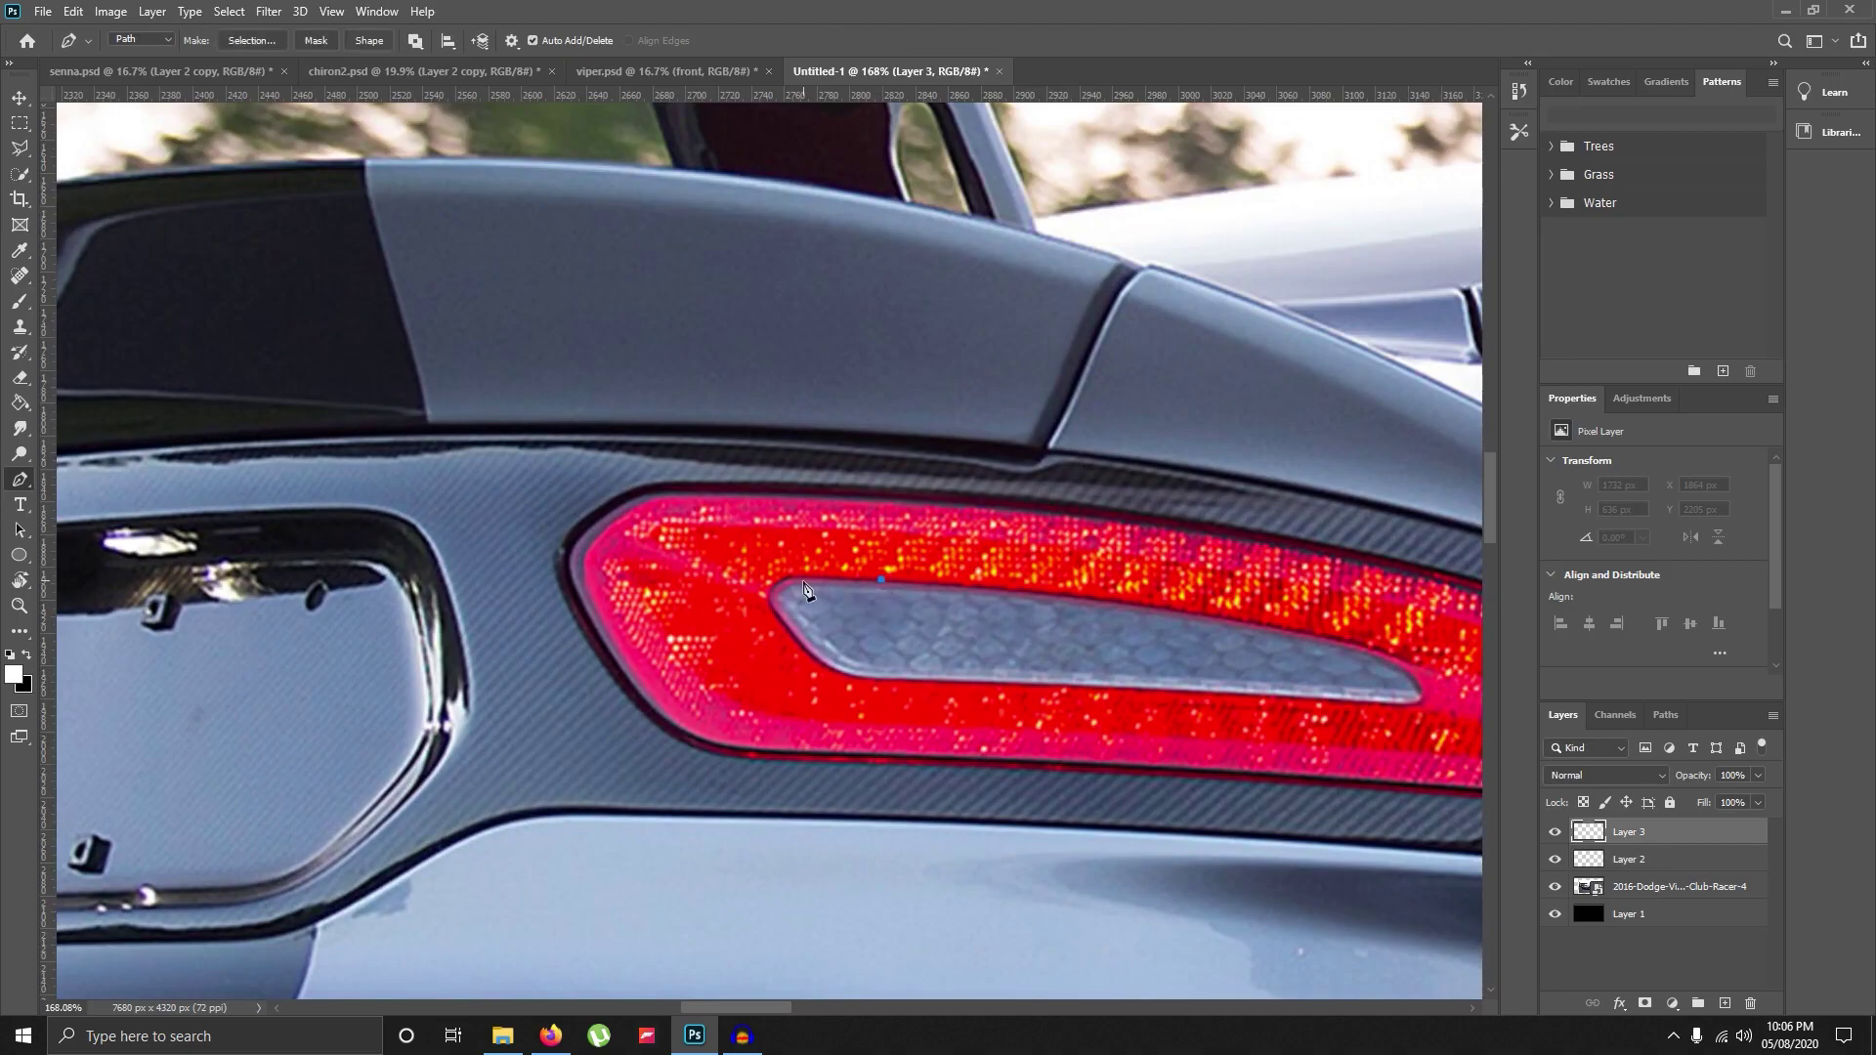
left_click(783, 582)
left_click_drag(697, 635, 722, 647)
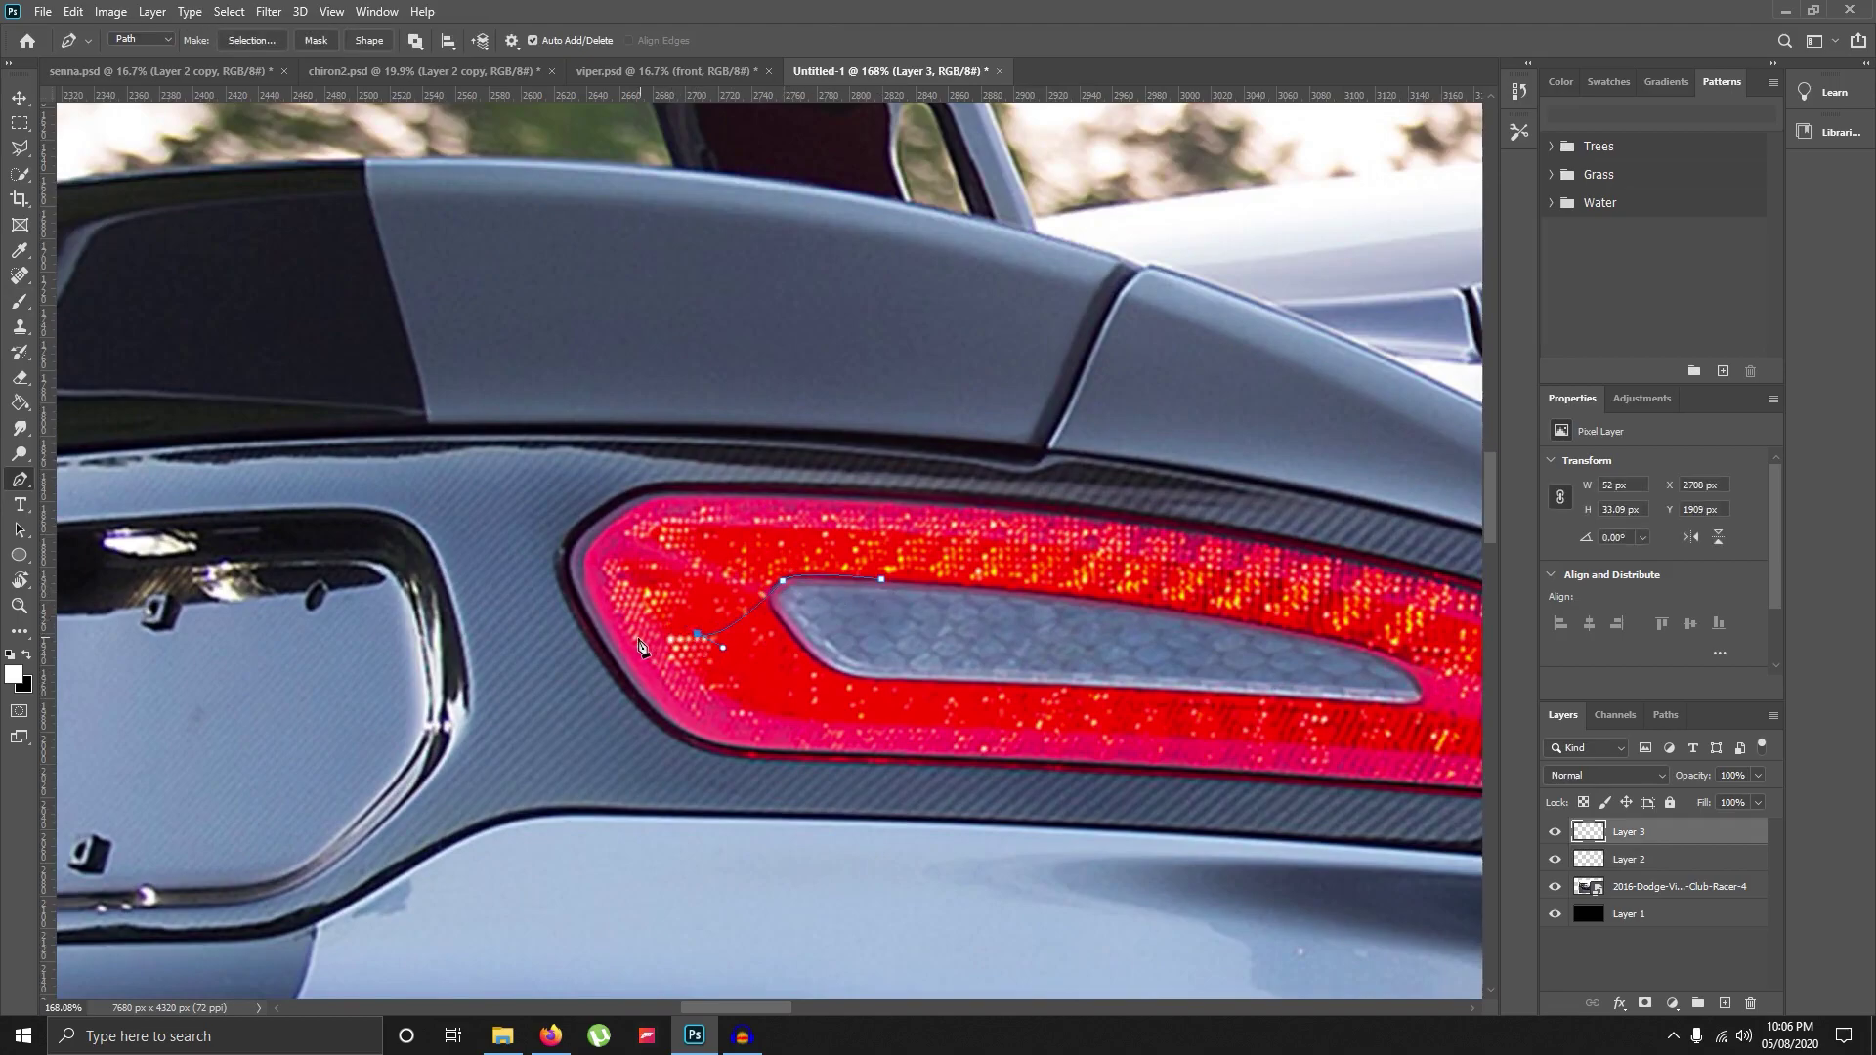
left_click(599, 624)
left_click_drag(664, 487, 665, 486)
left_click(889, 500)
left_click(882, 579)
key("ctrl+Return")
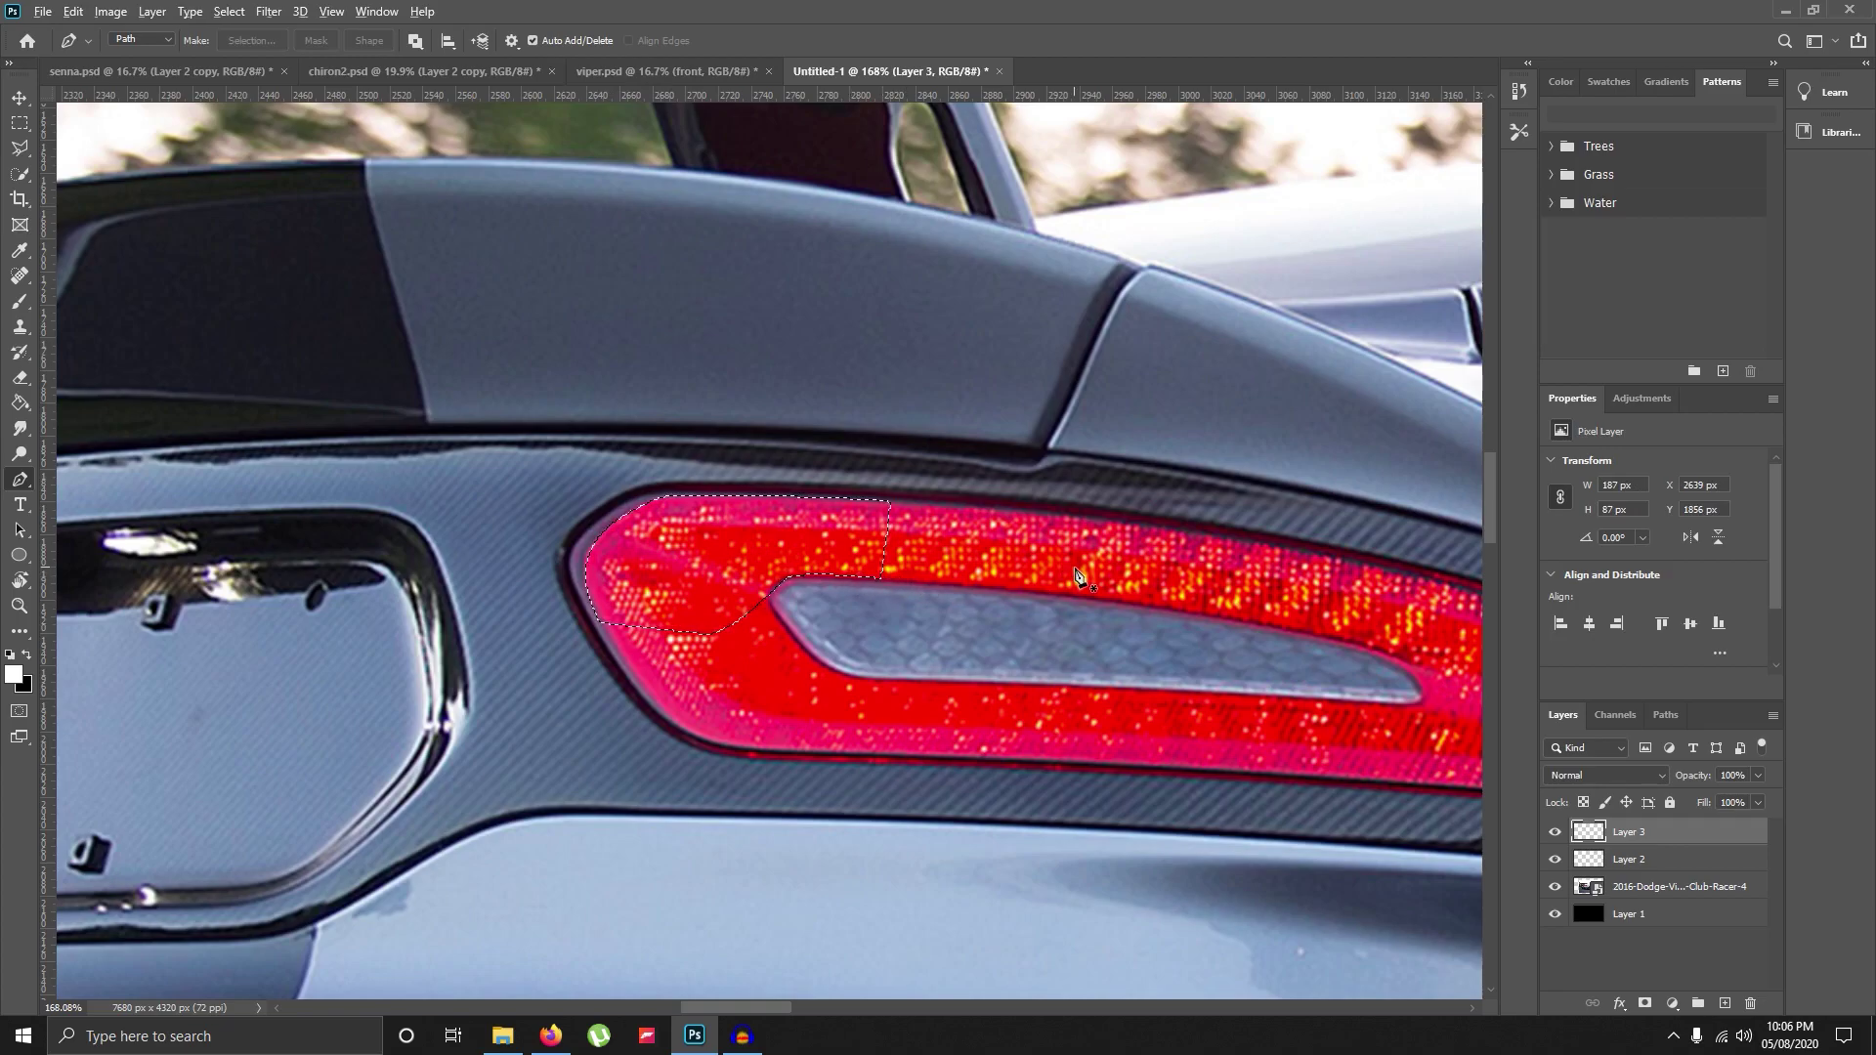
Set the foreground colour to dark red #c60606 and fill the selection with it.
key("b")
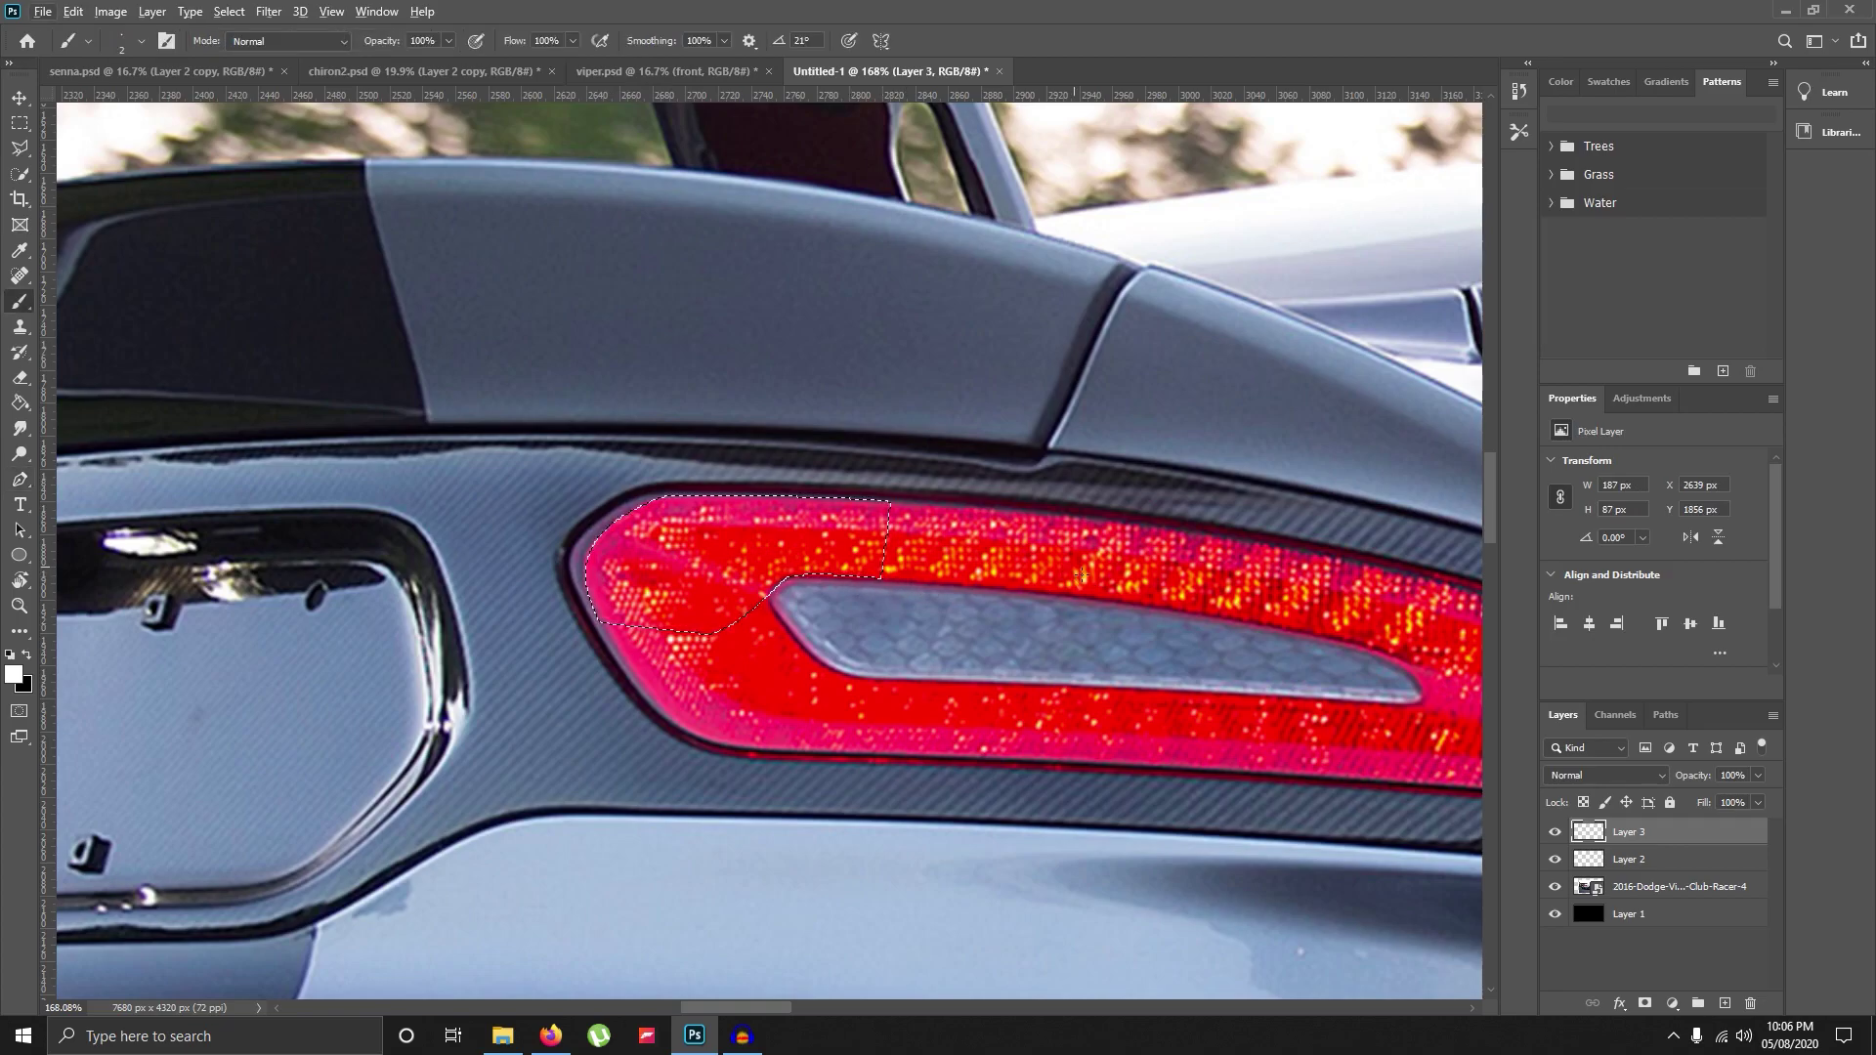
left_click(774, 531, "alt")
left_click(14, 674)
left_click_drag(976, 225, 974, 236)
key("alt+BackSpace")
key("x")
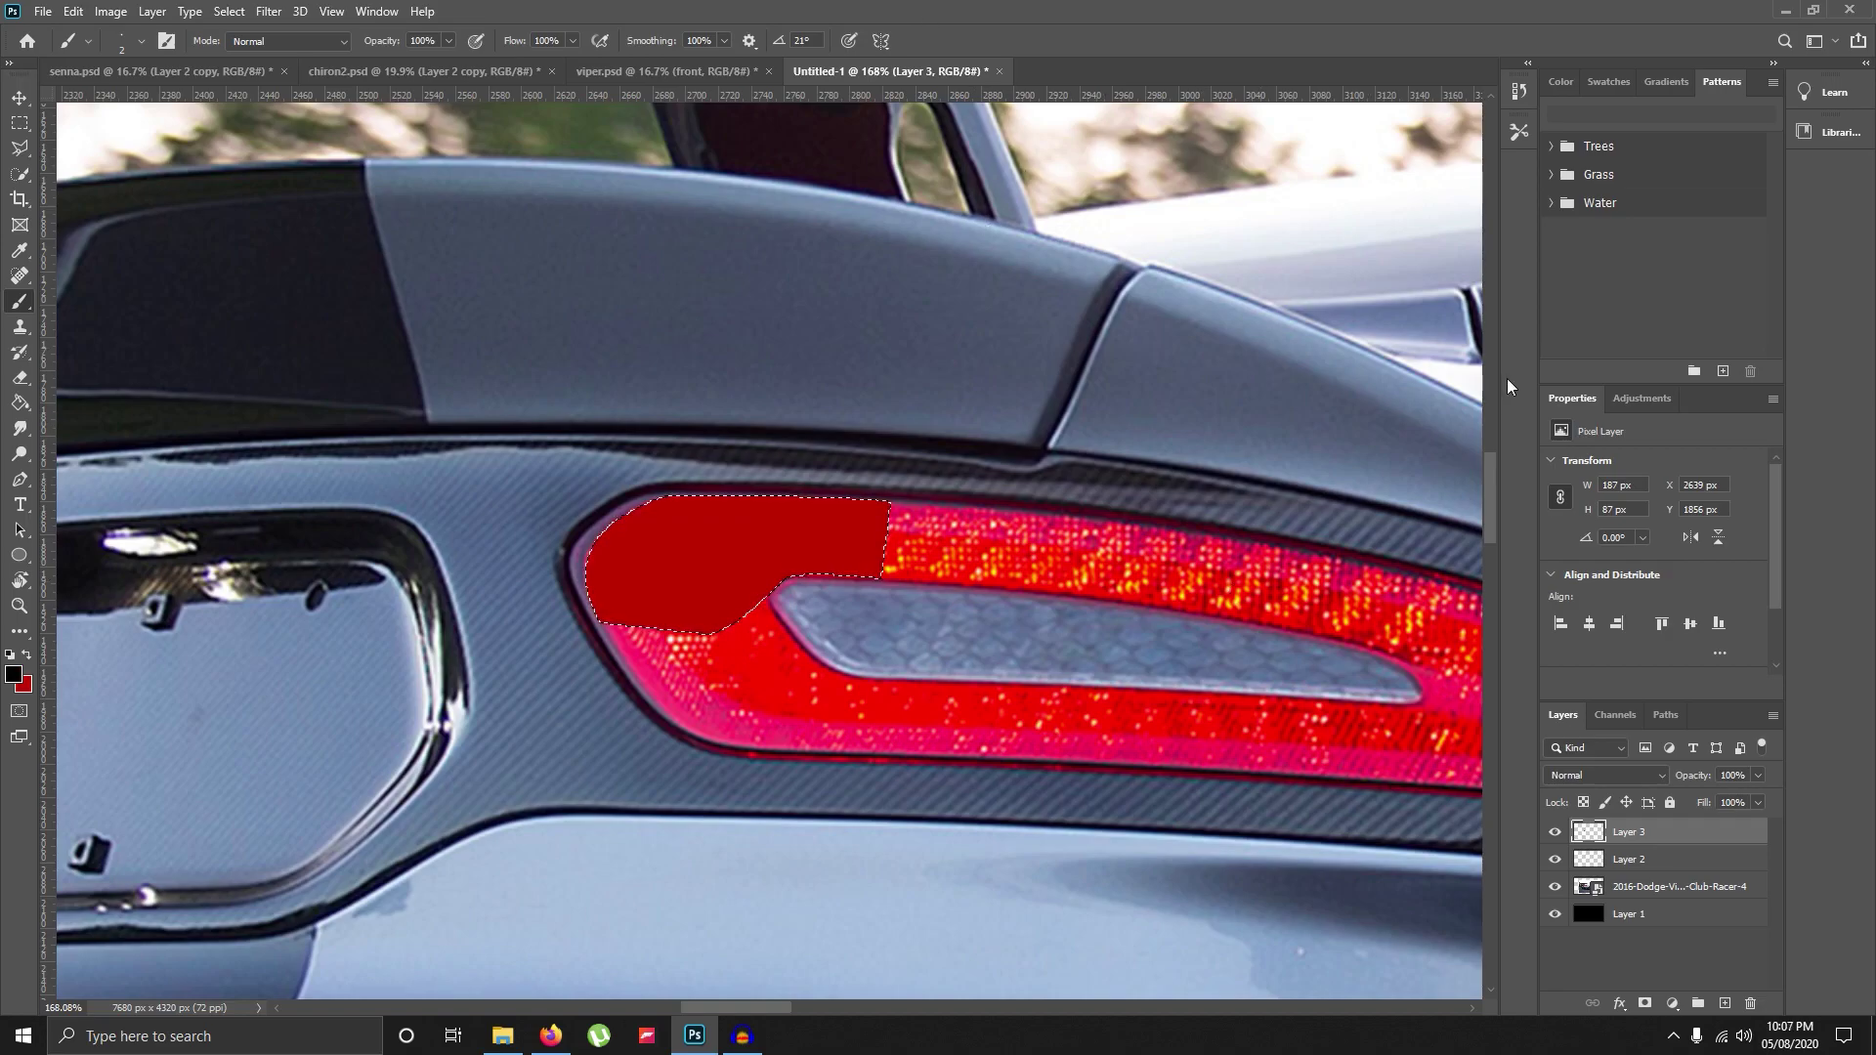
Hide the car photo and deselect the red tail-light shape with Ctrl+D.
left_click(1554, 886)
scroll(846, 631, "down", 5)
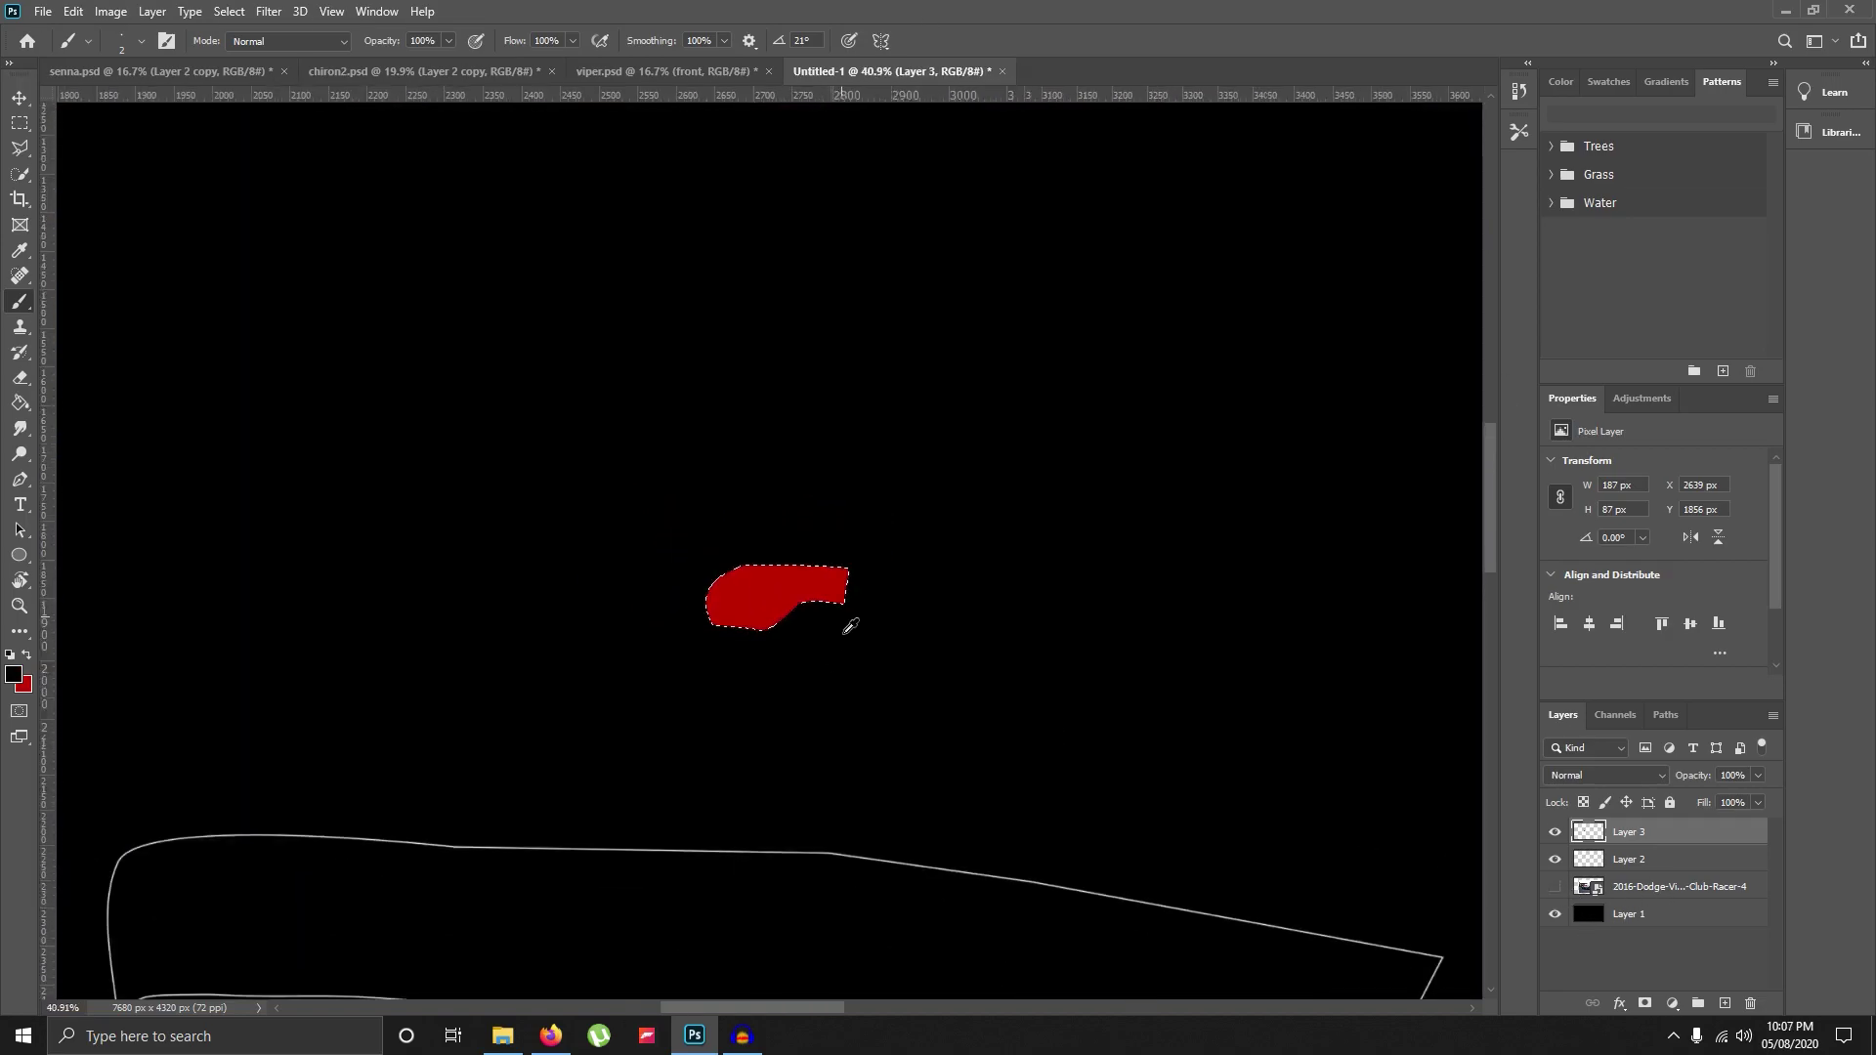
scroll(848, 628, "down", 3)
key("ctrl+d")
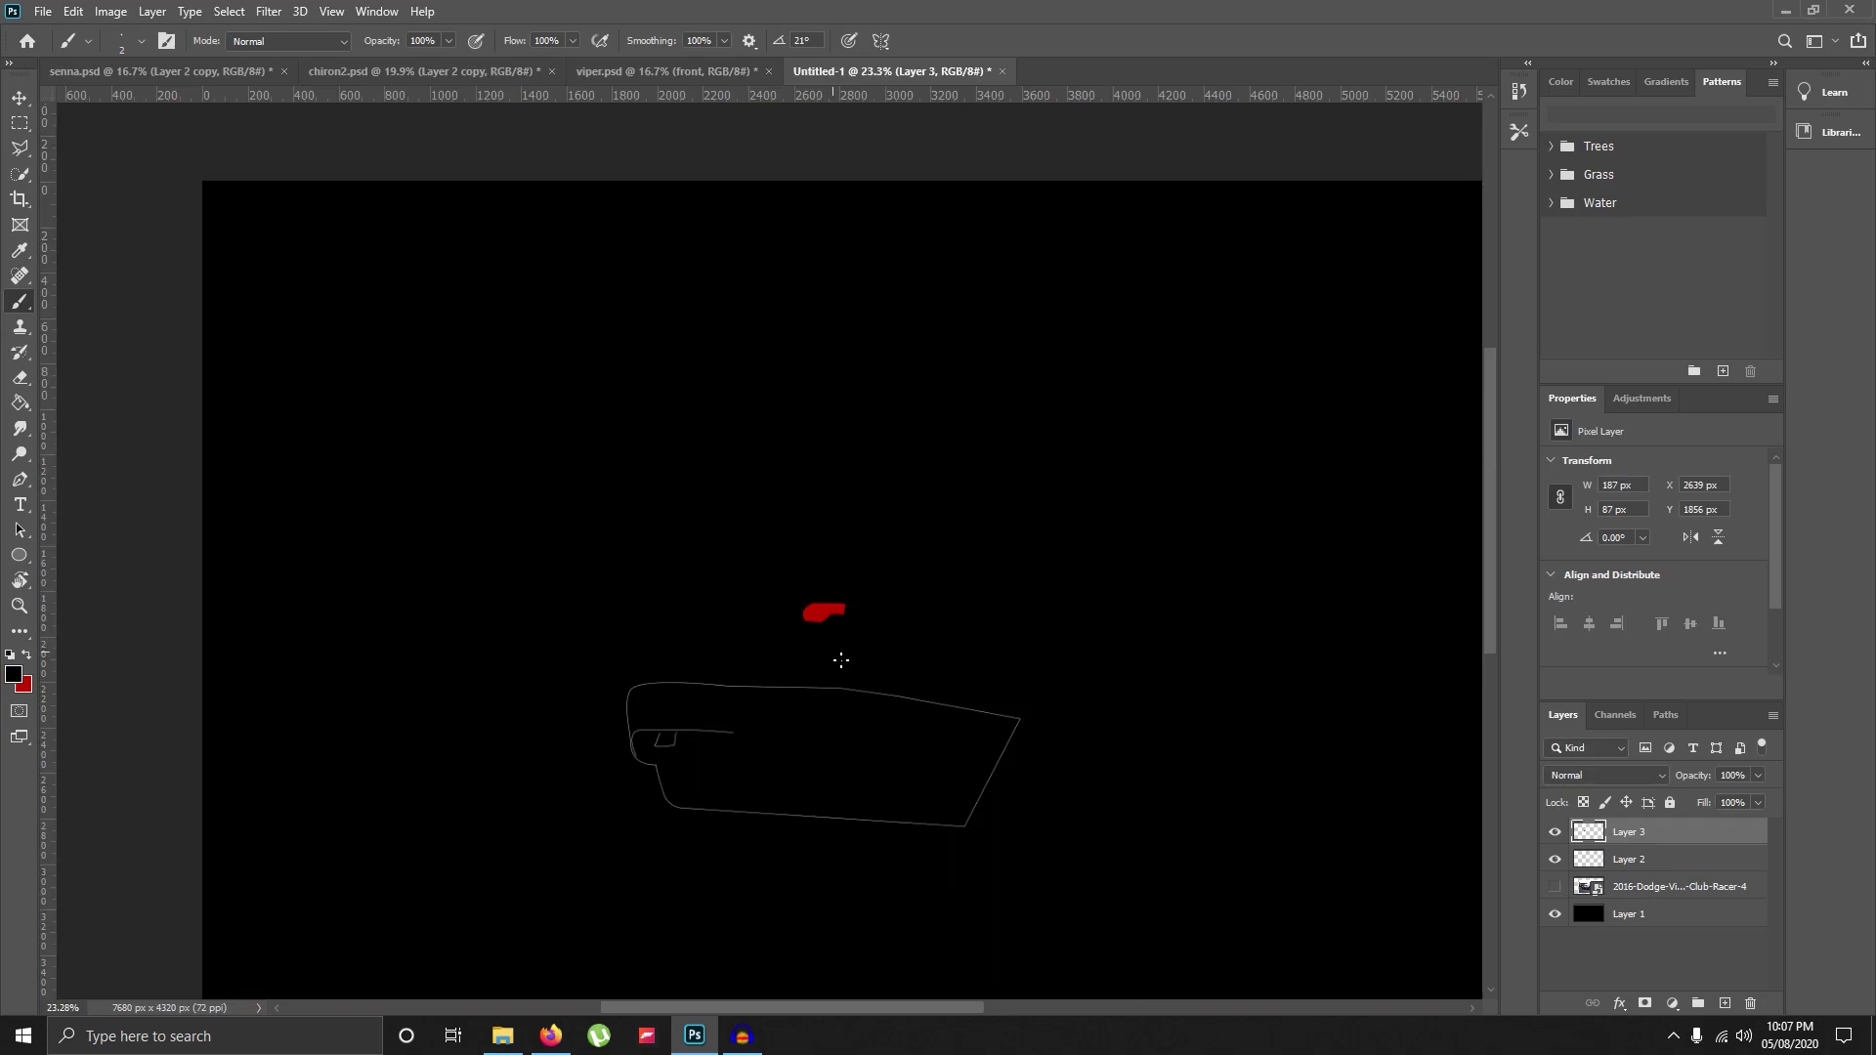
scroll(841, 661, "up", 5)
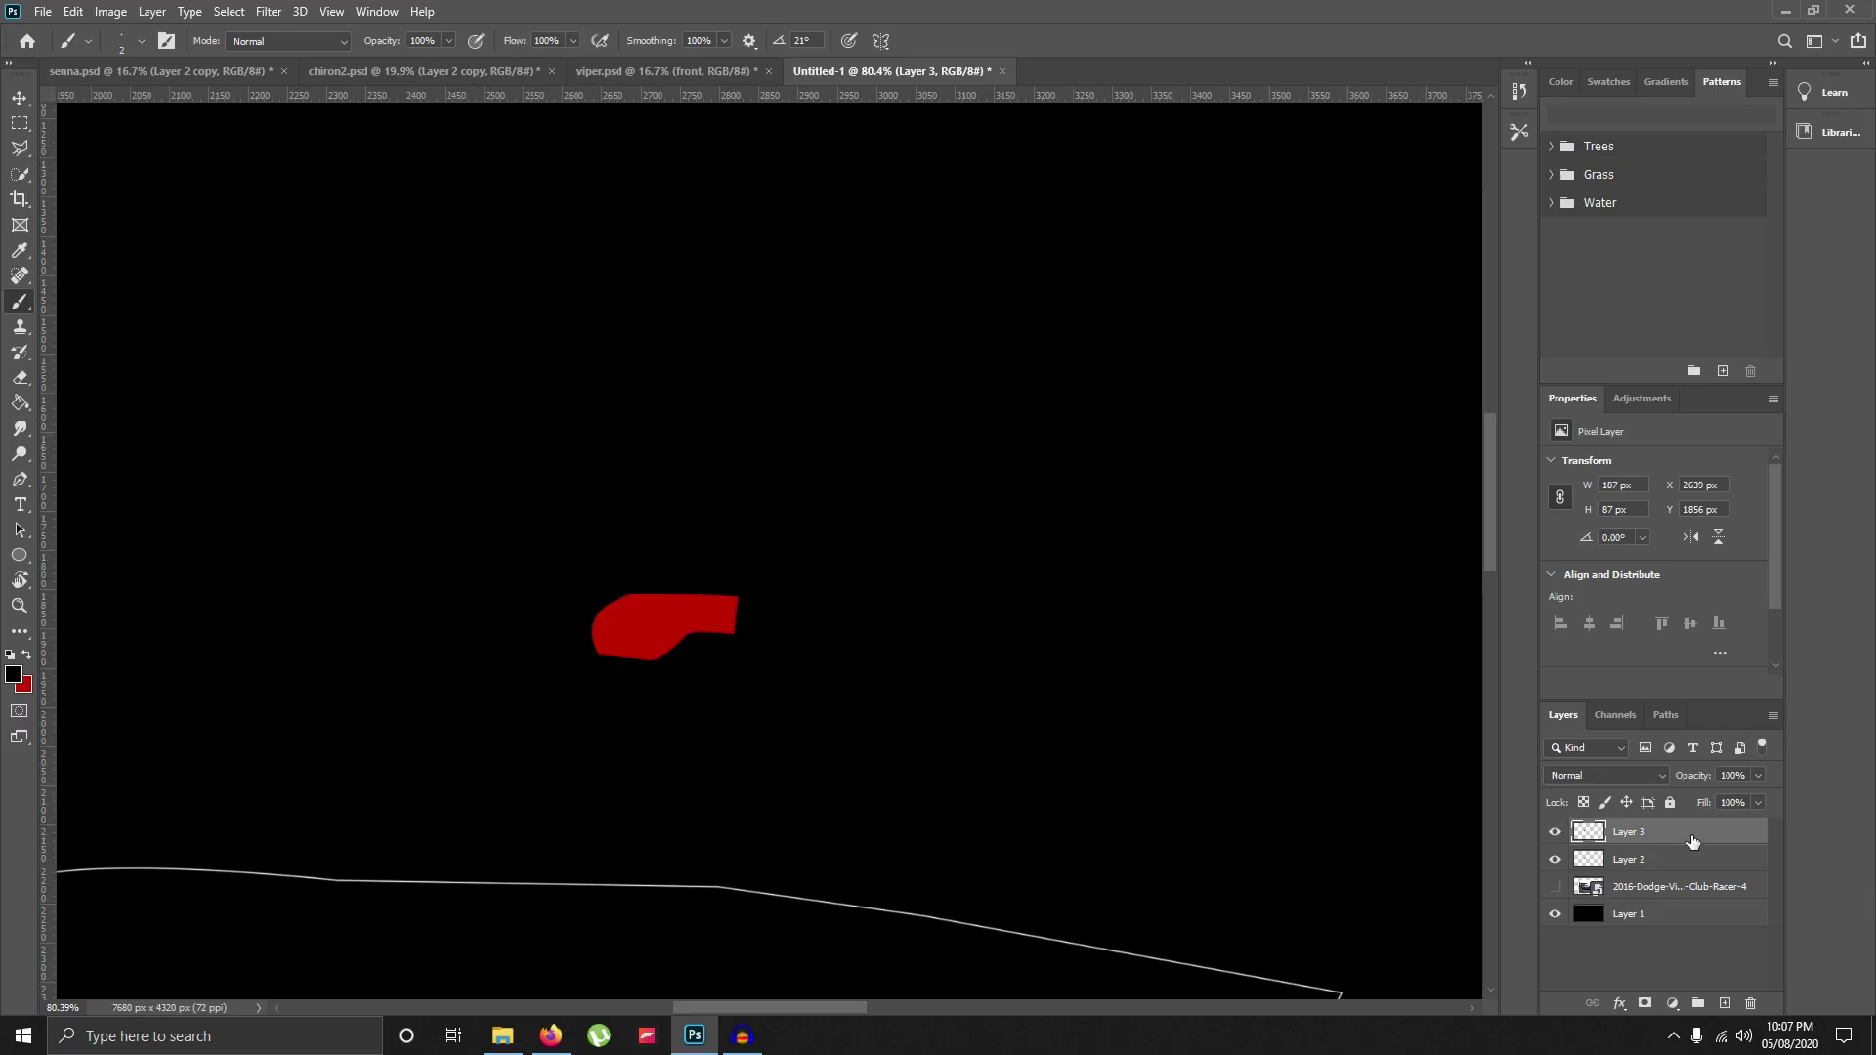
Duplicate Layer 3 and make sure the Layer 3 copy stays visible.
key("ctrl+j")
left_click(1559, 838)
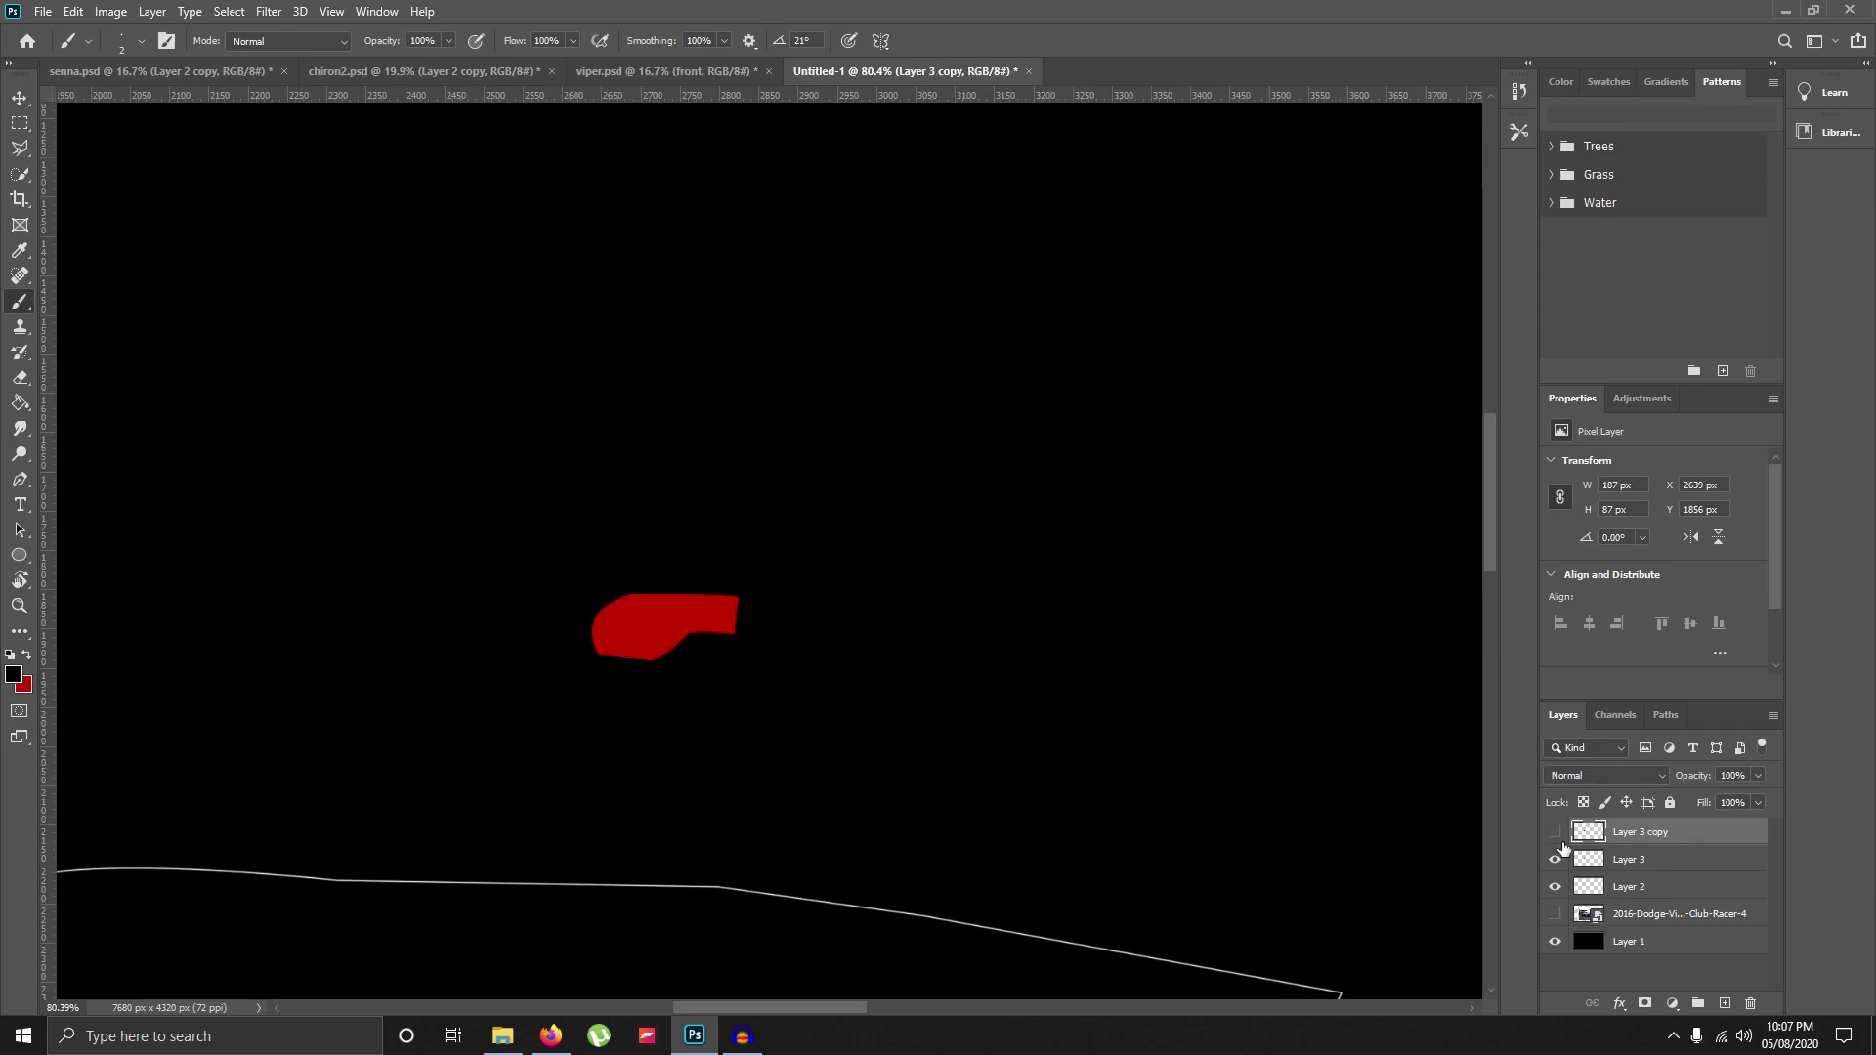
left_click(1556, 835)
left_click(1555, 834)
left_click(1556, 834)
Apply a Gaussian Blur with radius 34.6 pixels to the Layer 3 copy.
left_click(269, 12)
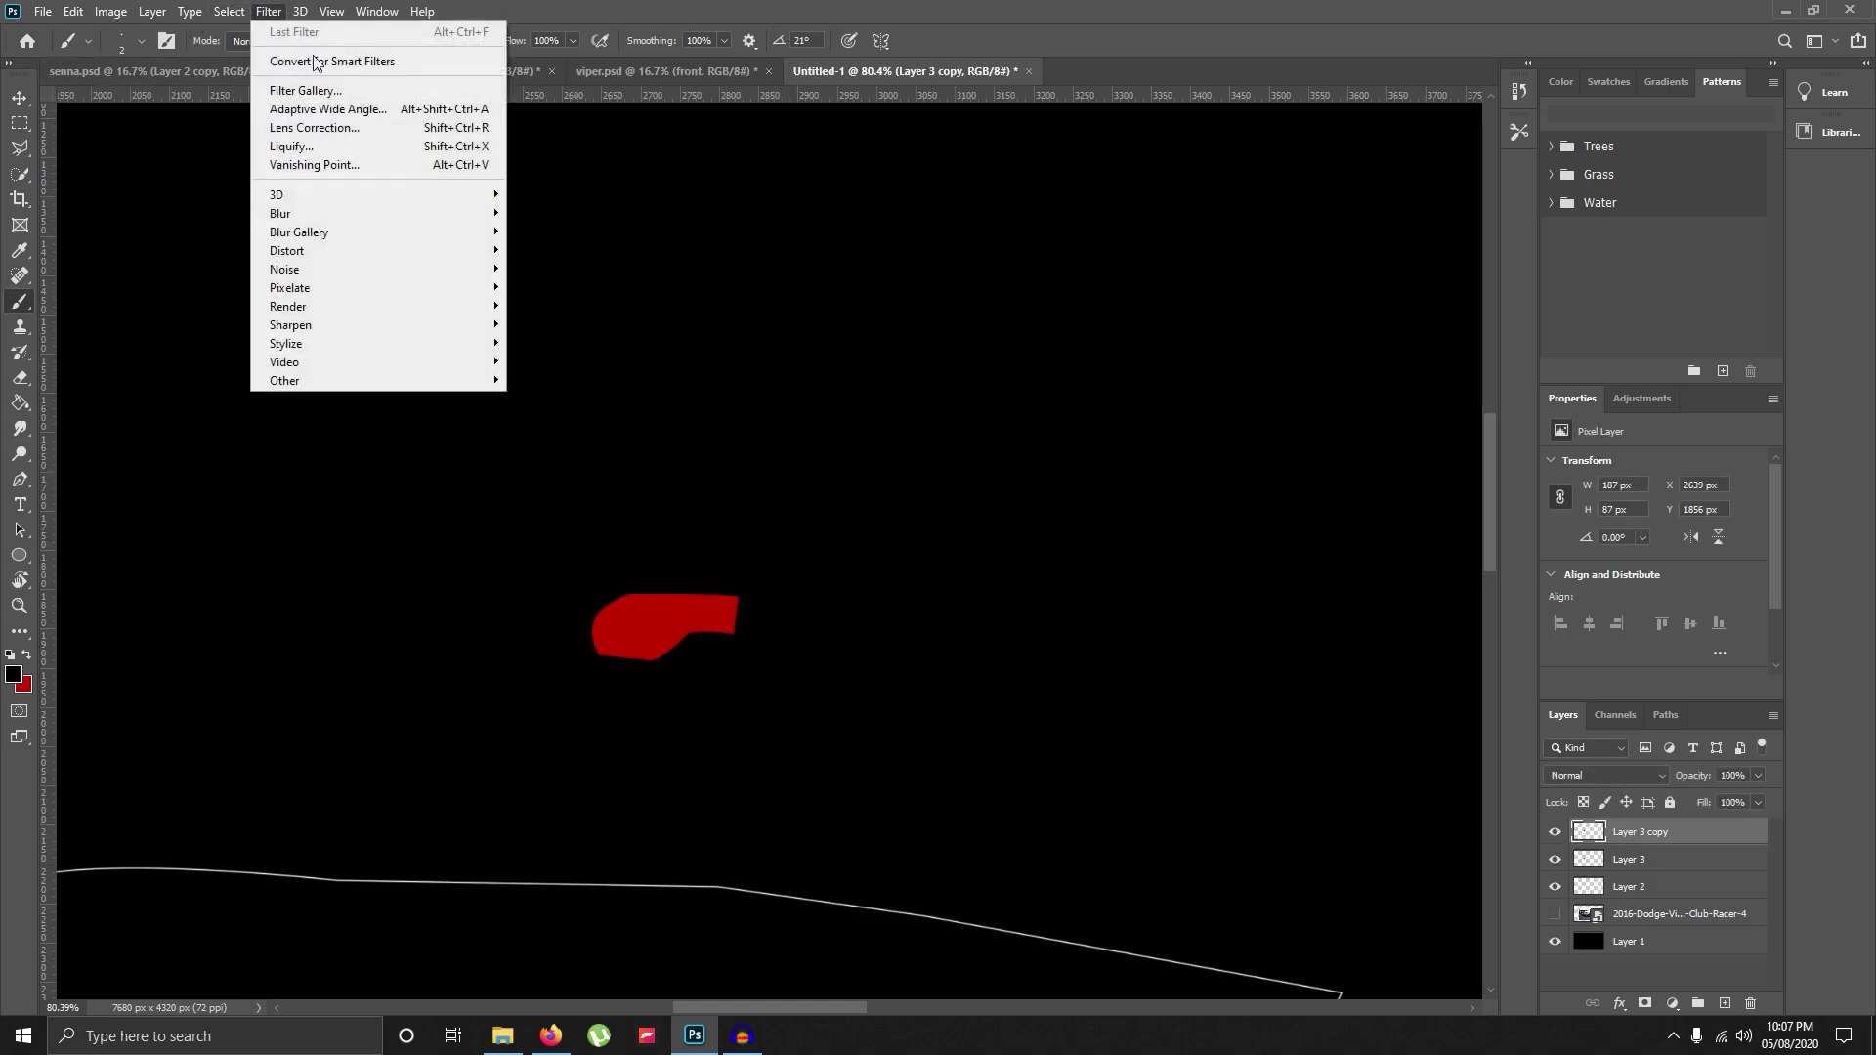
mouse_move(437, 213)
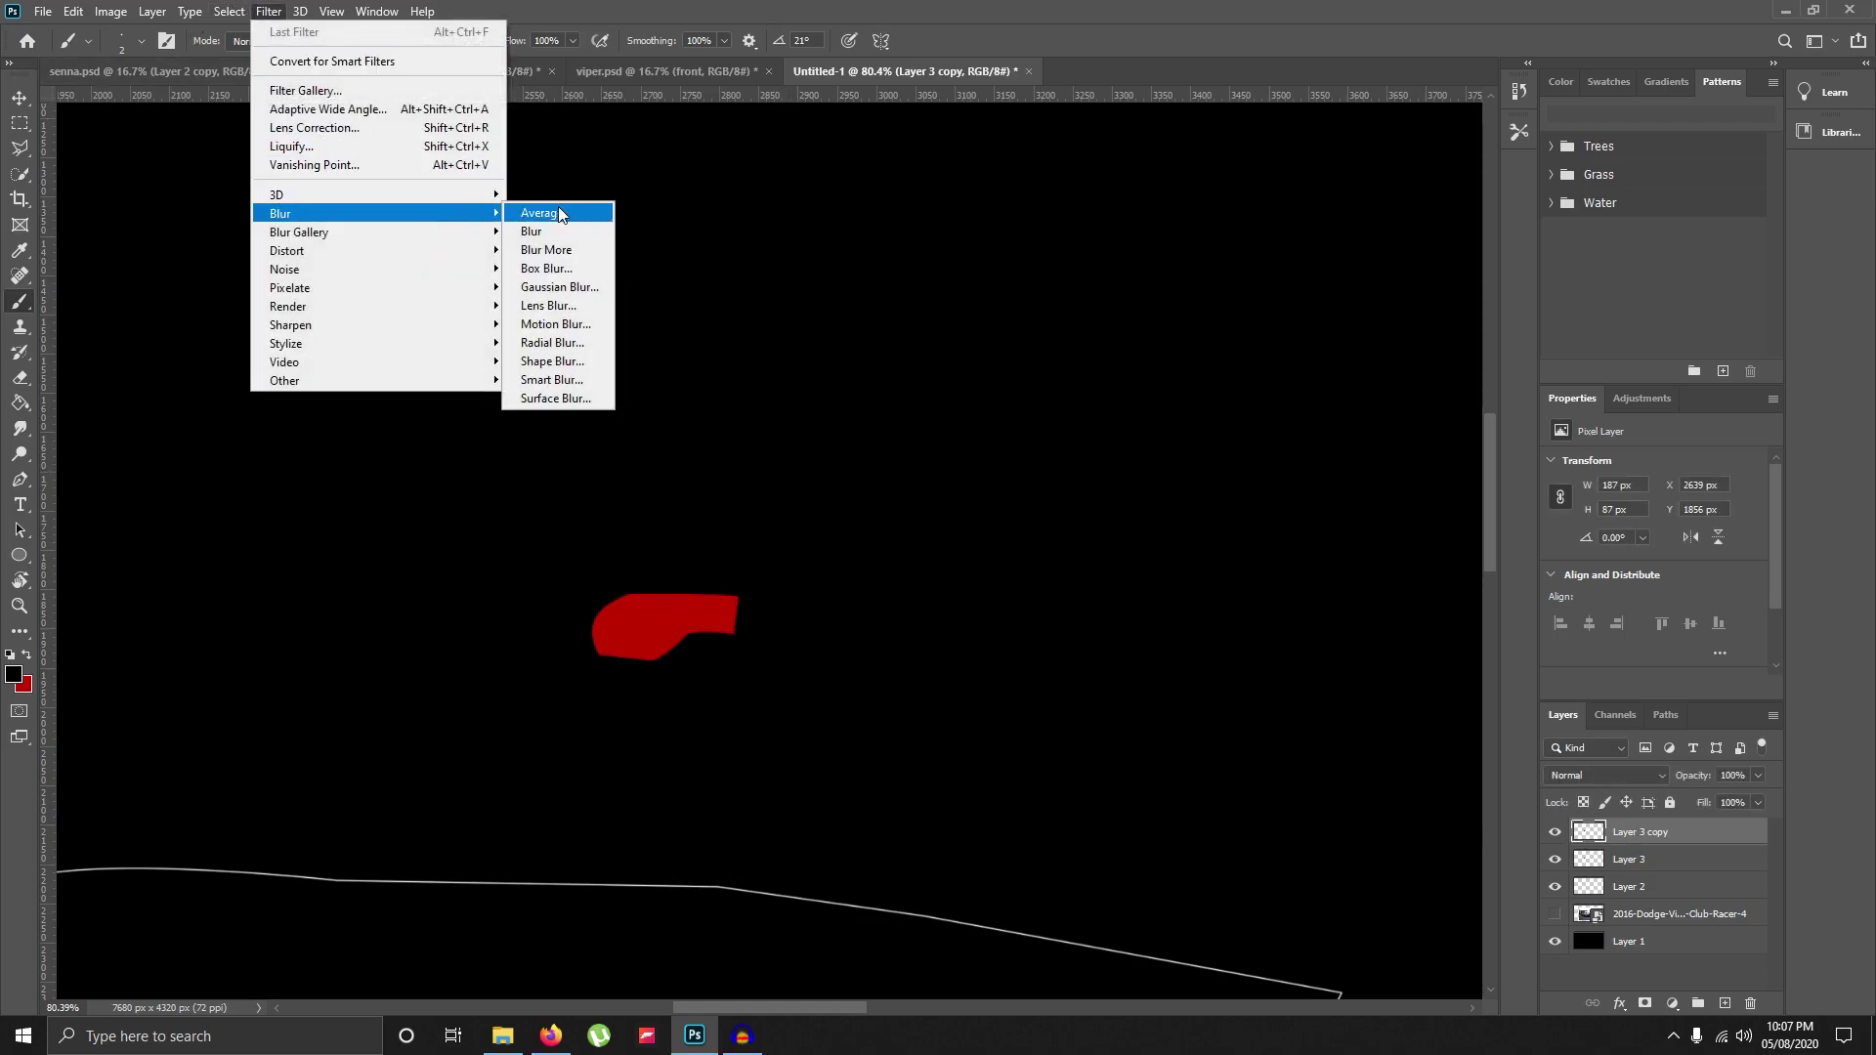
left_click(567, 287)
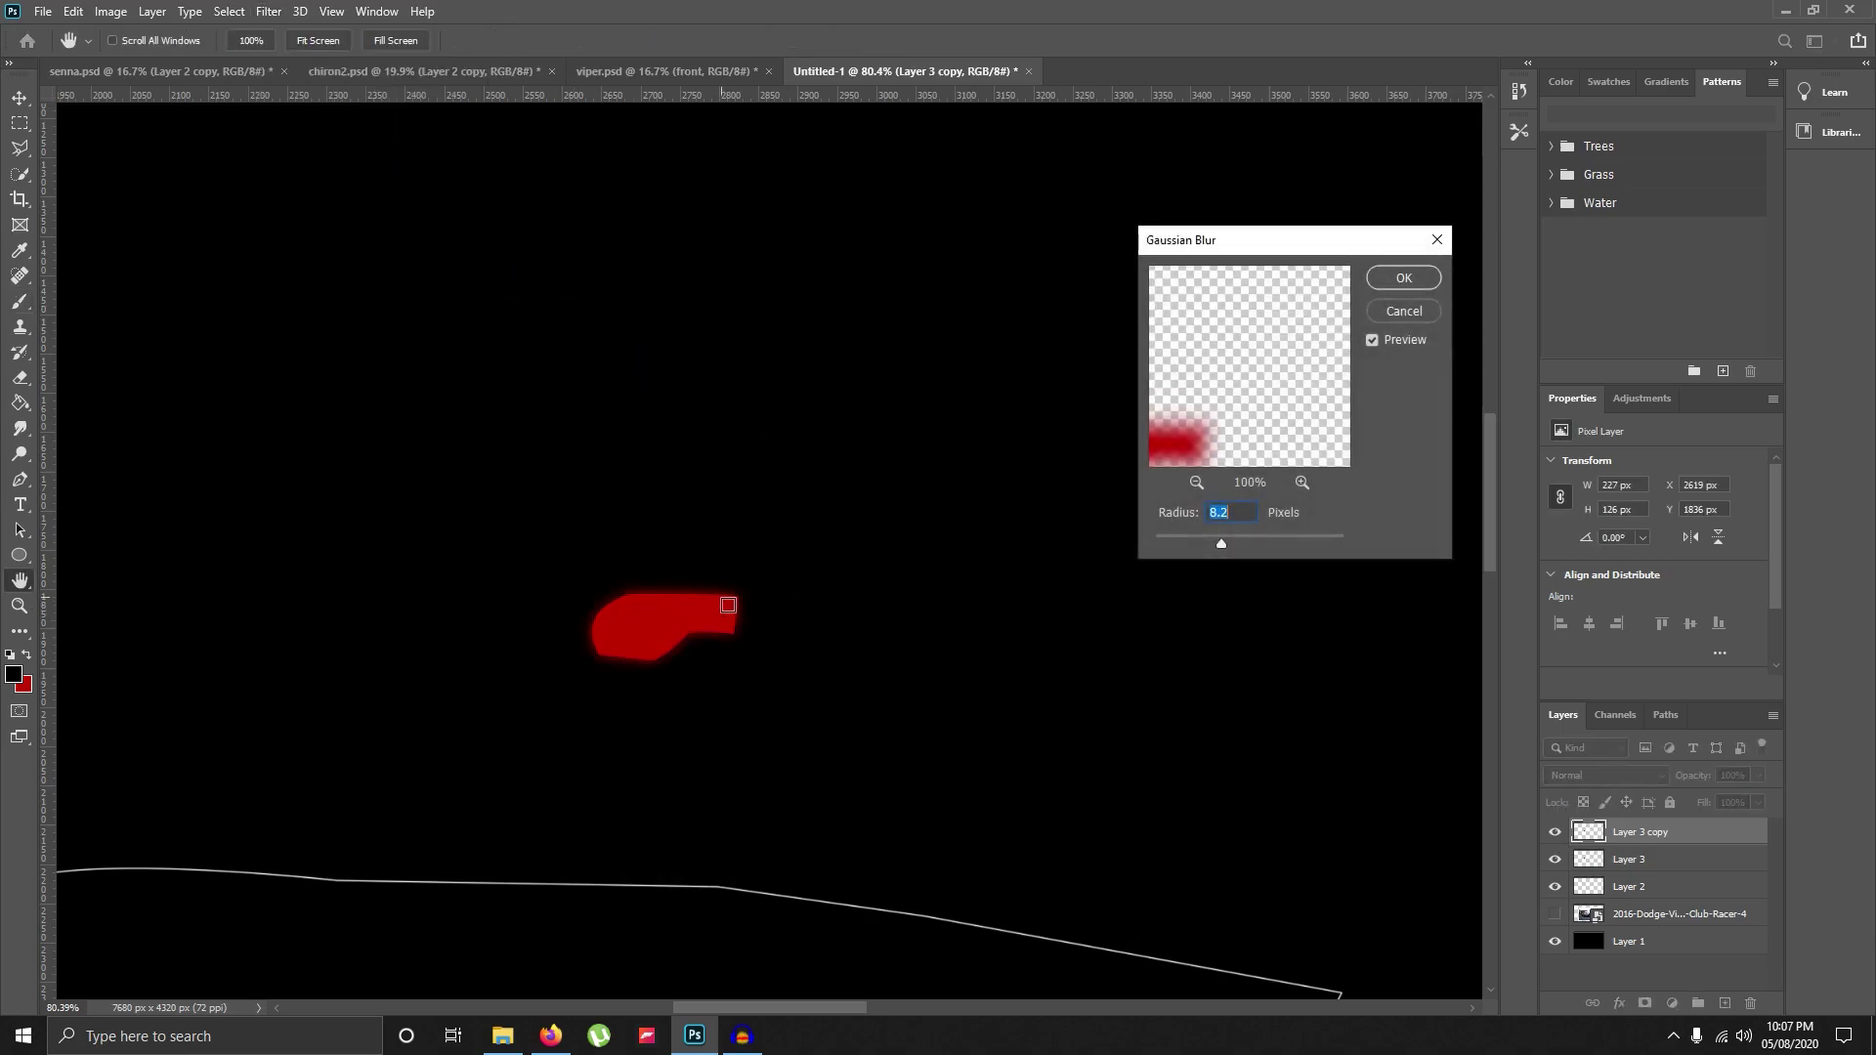
mouse_move(1218, 544)
left_mouse_down()
mouse_move(1253, 535)
mouse_move(1239, 547)
left_mouse_up()
left_click(1247, 546)
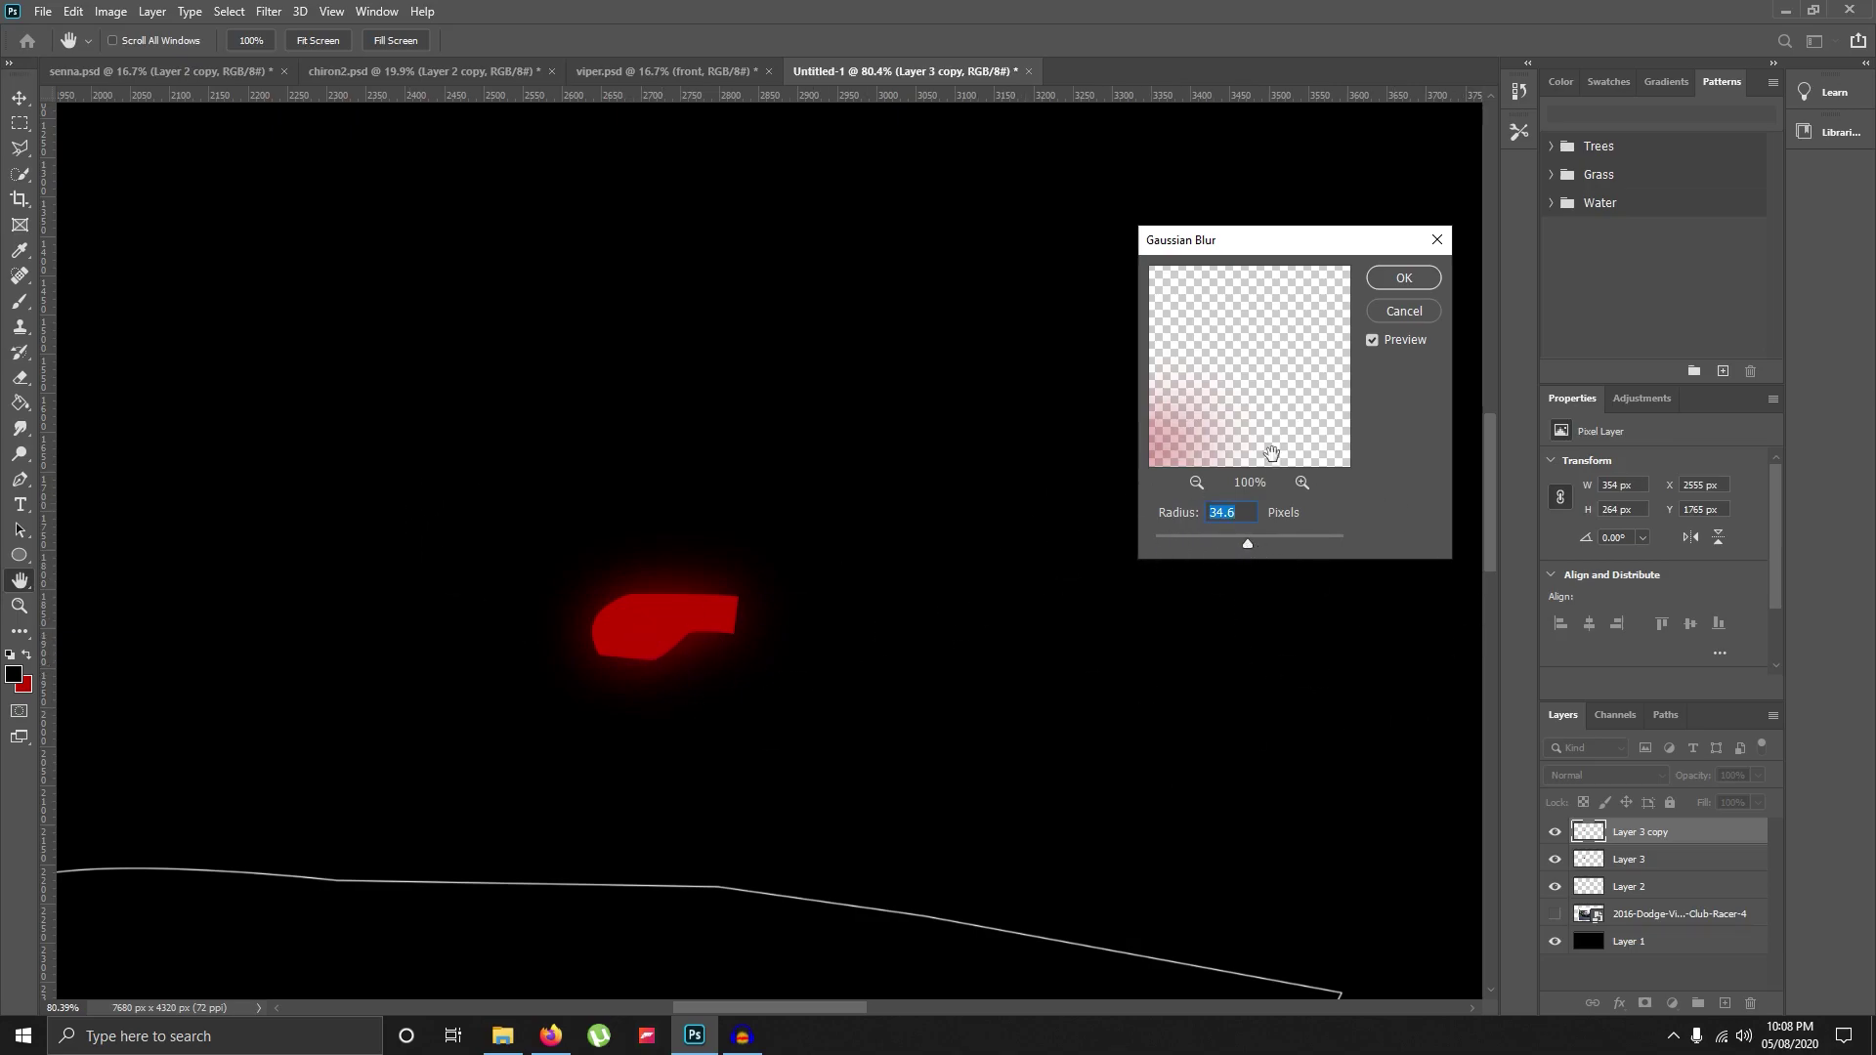
key("Return")
key("b")
scroll(879, 635, "down", 5)
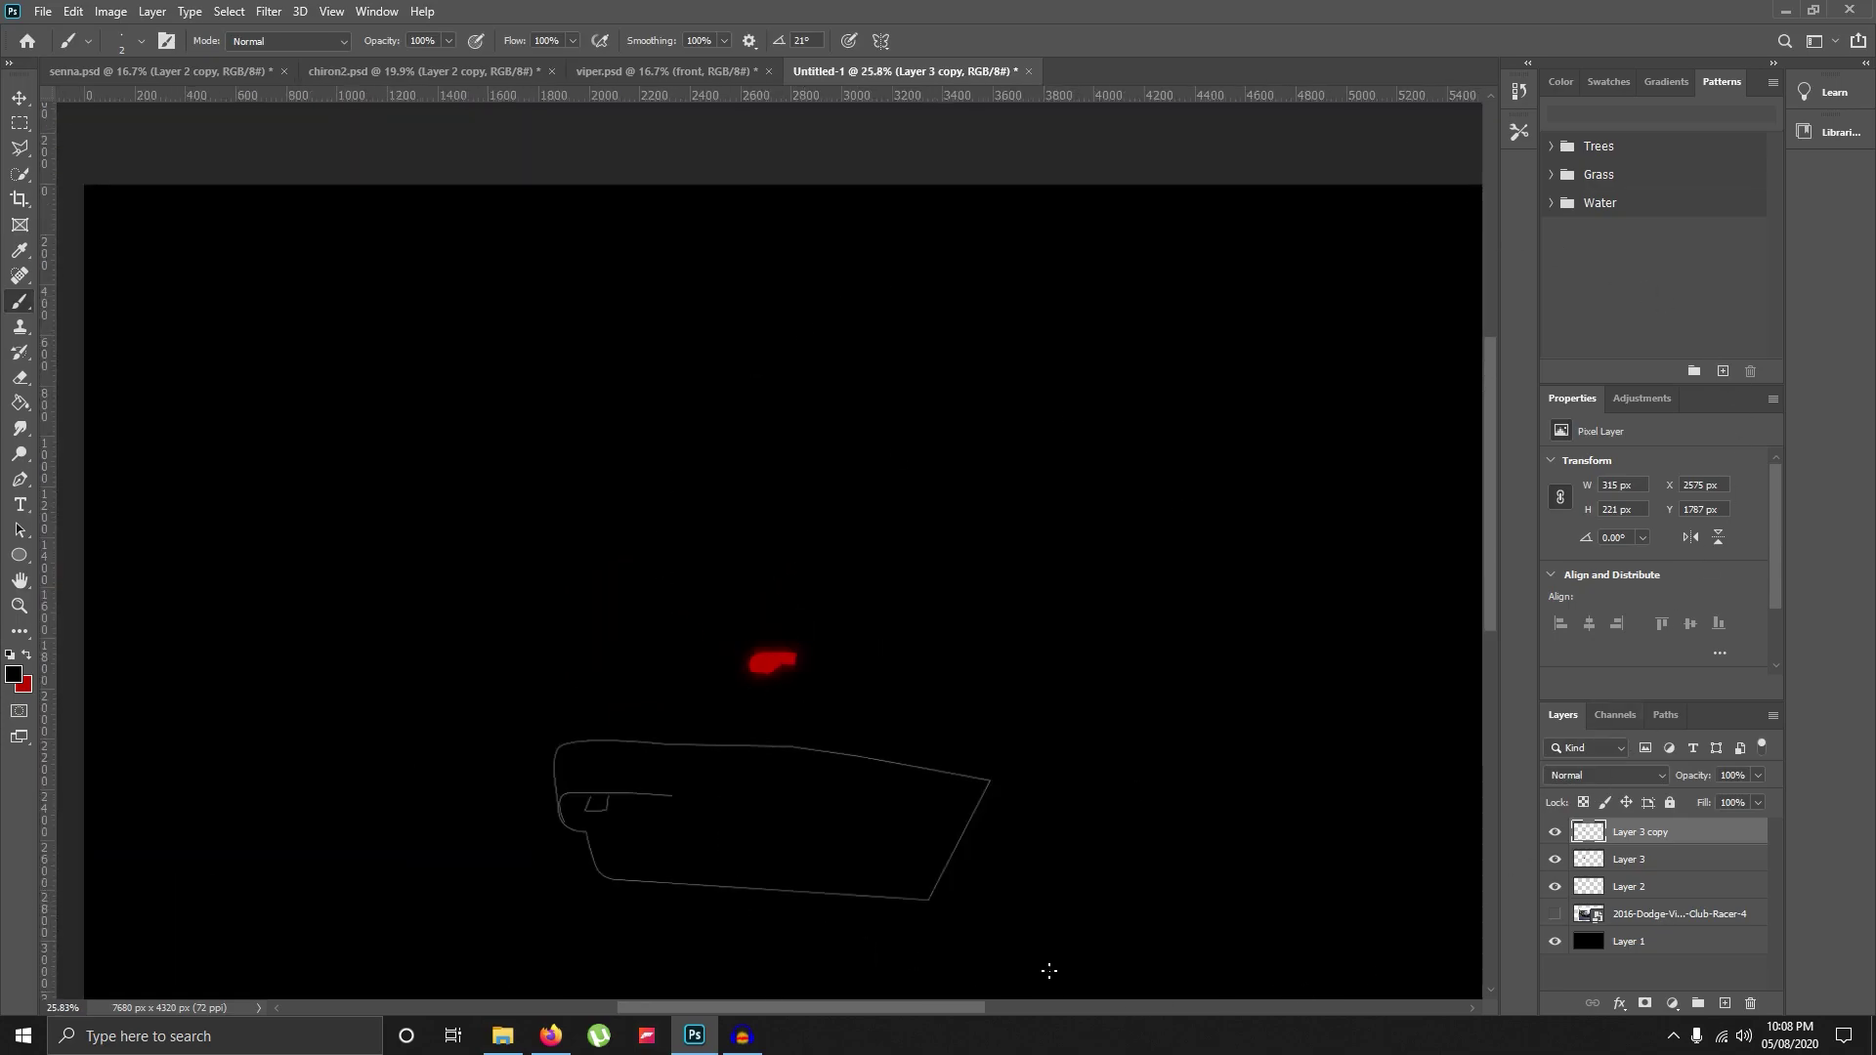
Close Untitled-1 without saving, then expand the back group in viper.psd's Layers panel.
left_click(1032, 70)
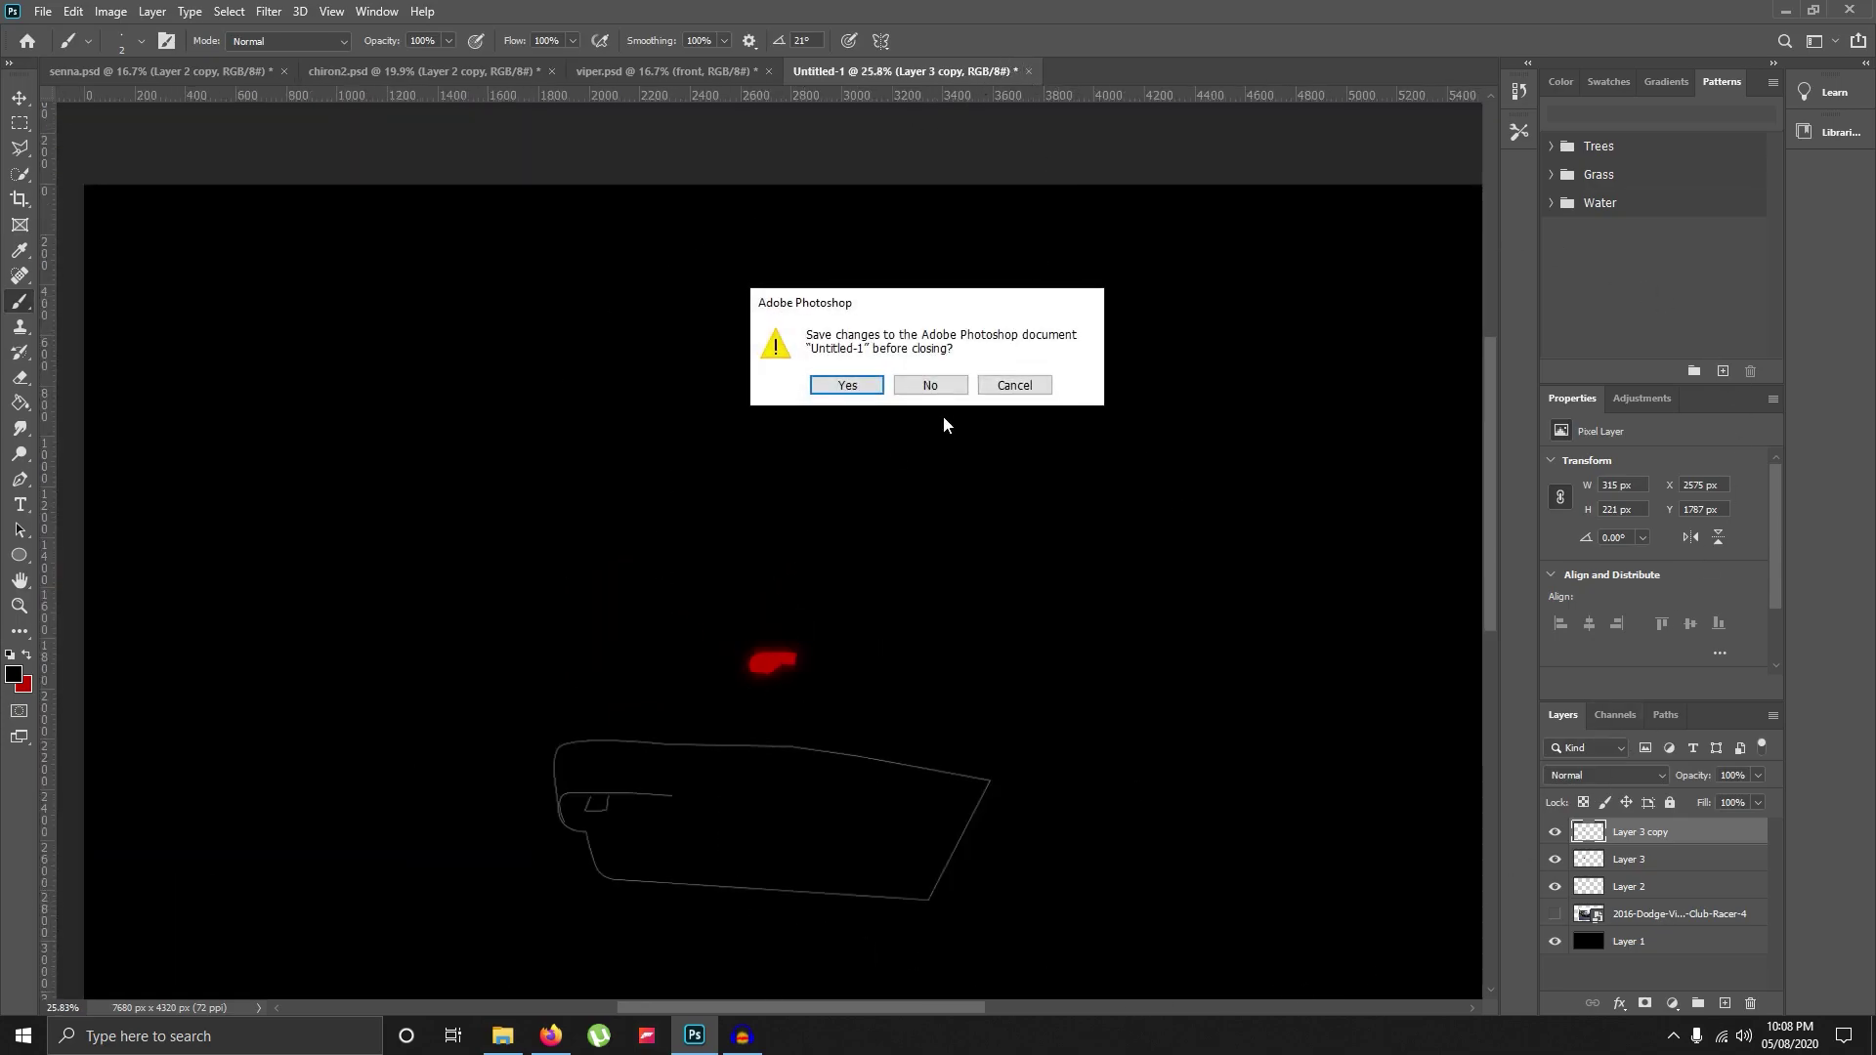
left_click(938, 387)
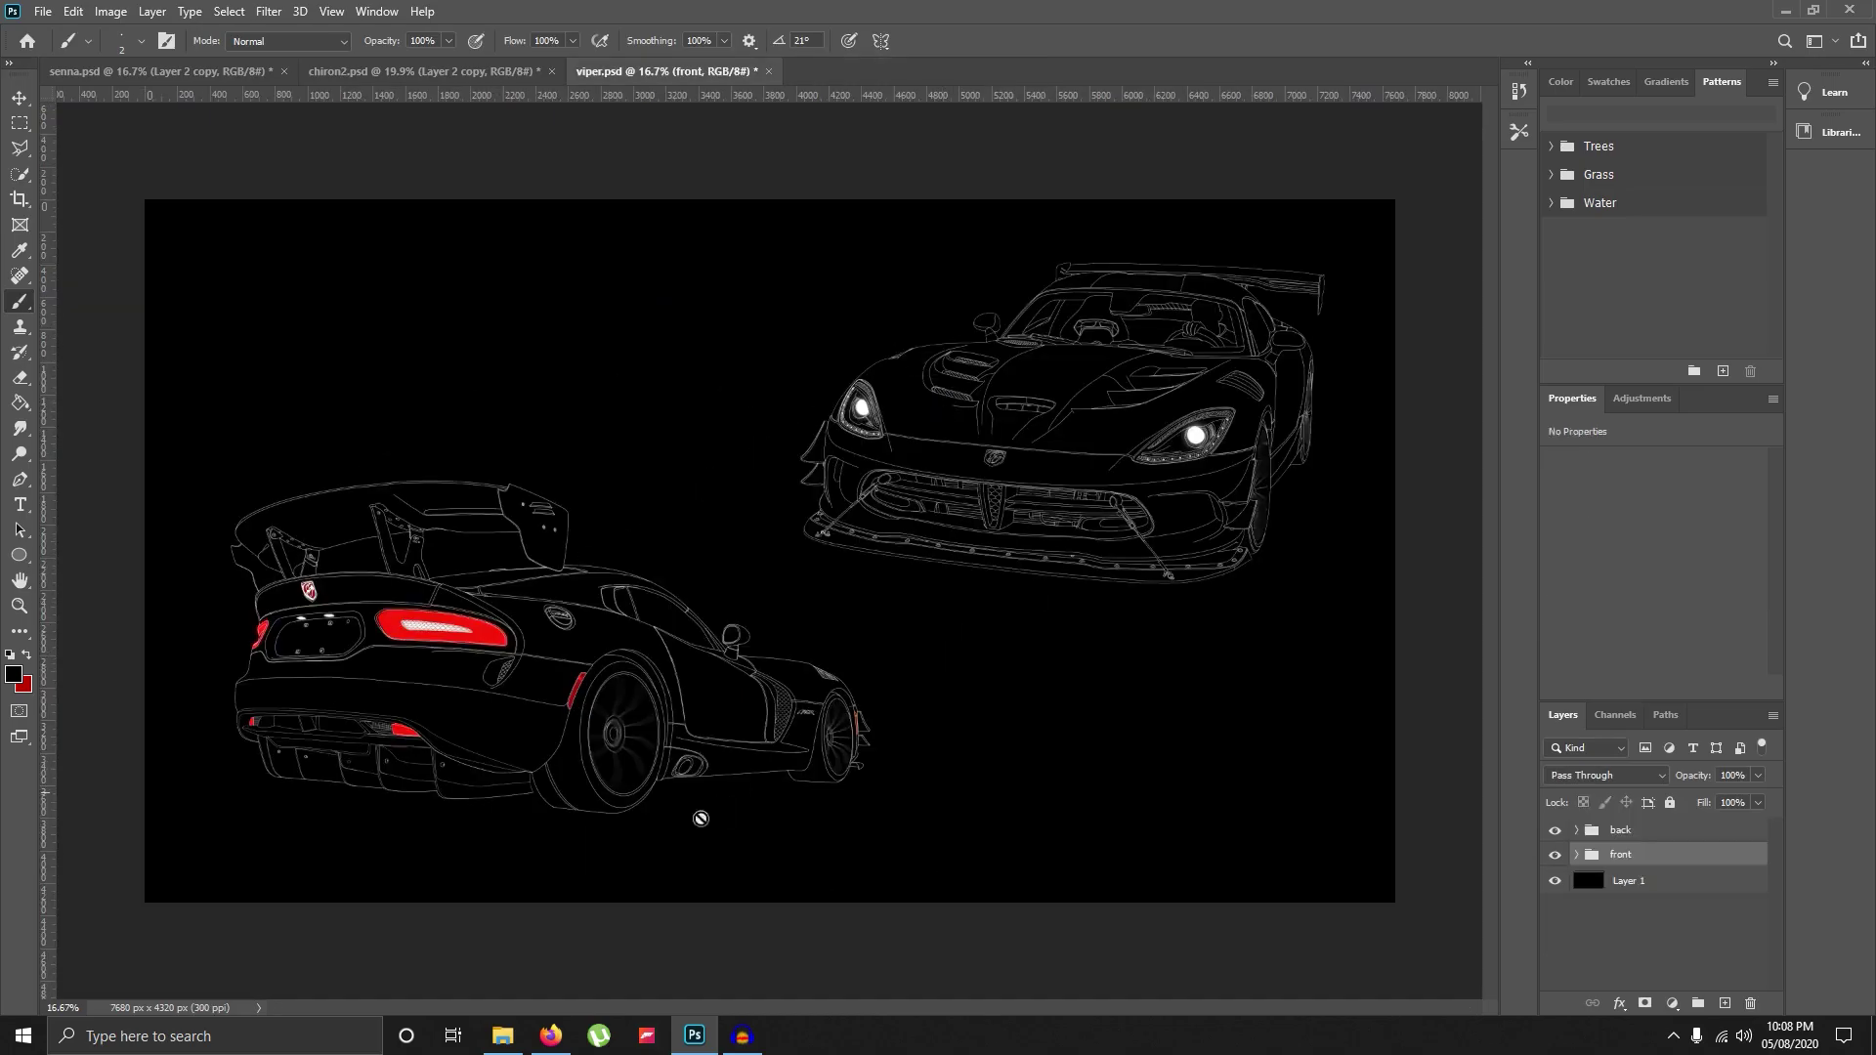
scroll(699, 819, "up", 3)
left_click_drag(1113, 654, 1067, 705)
scroll(1067, 705, "down", 3)
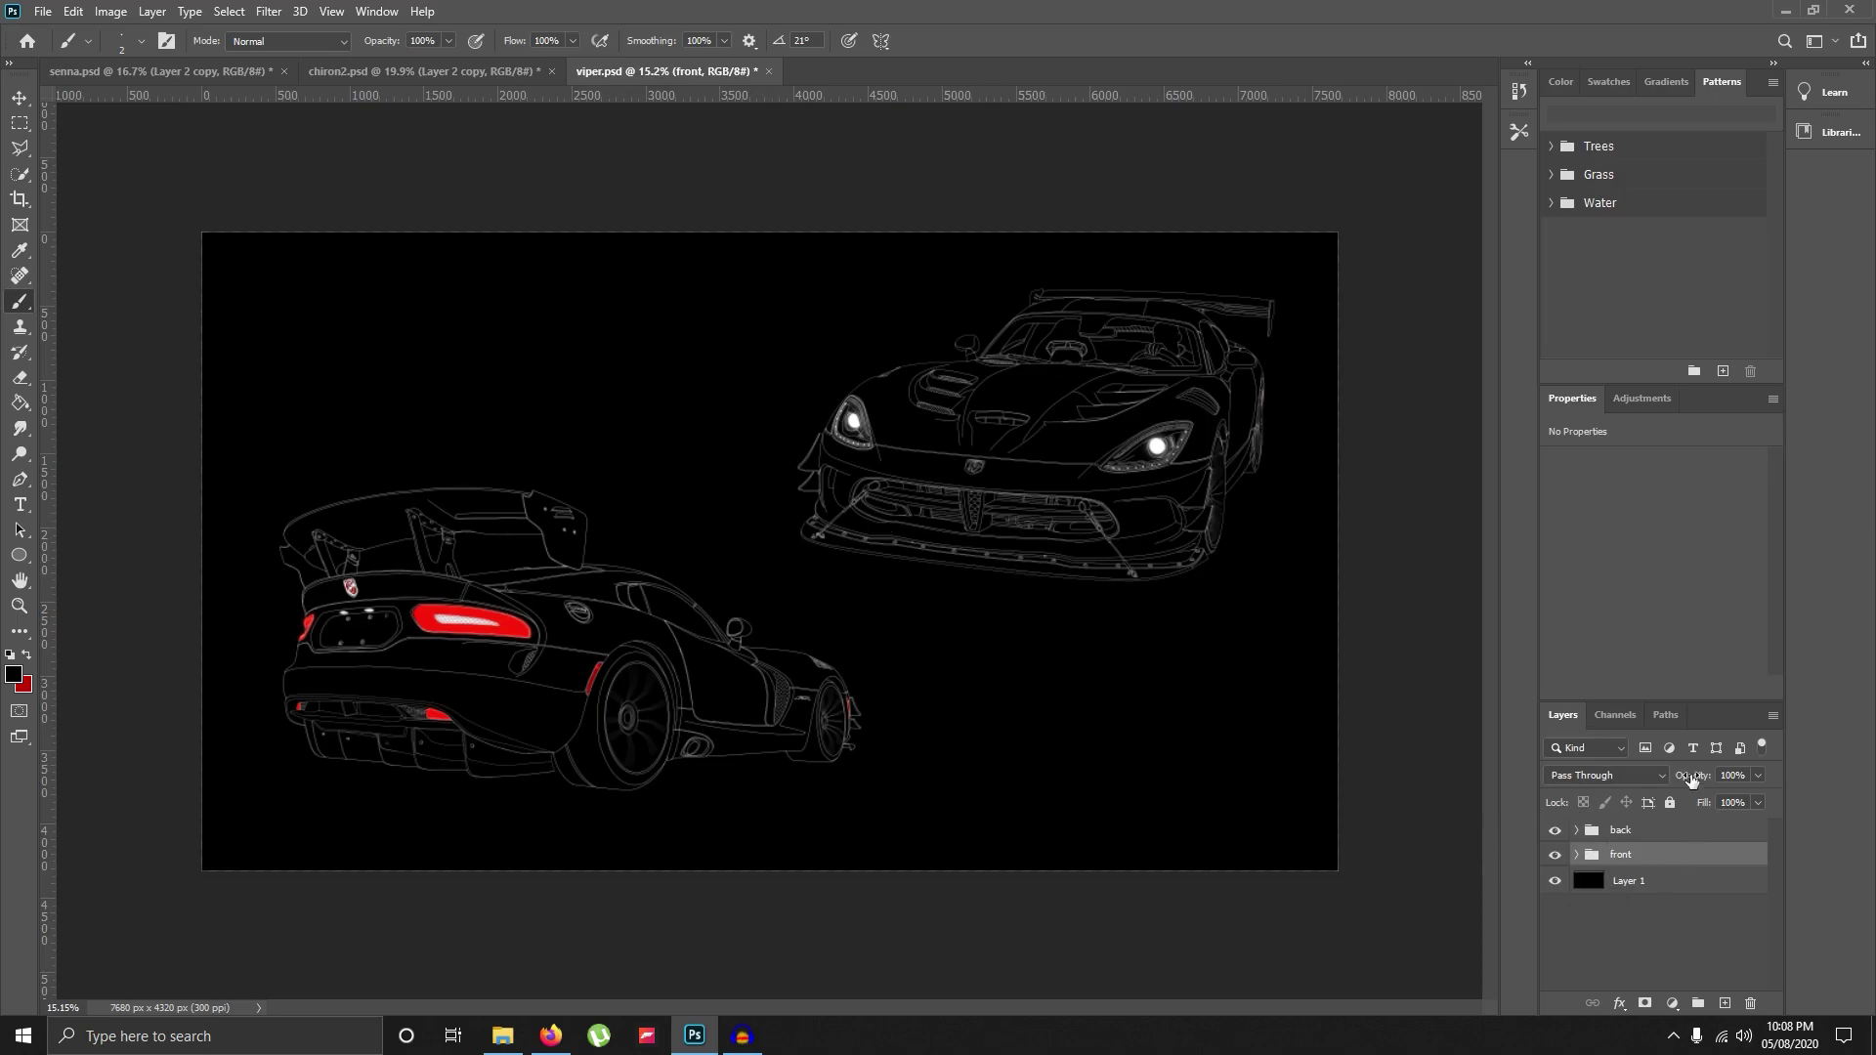
left_click(1577, 856)
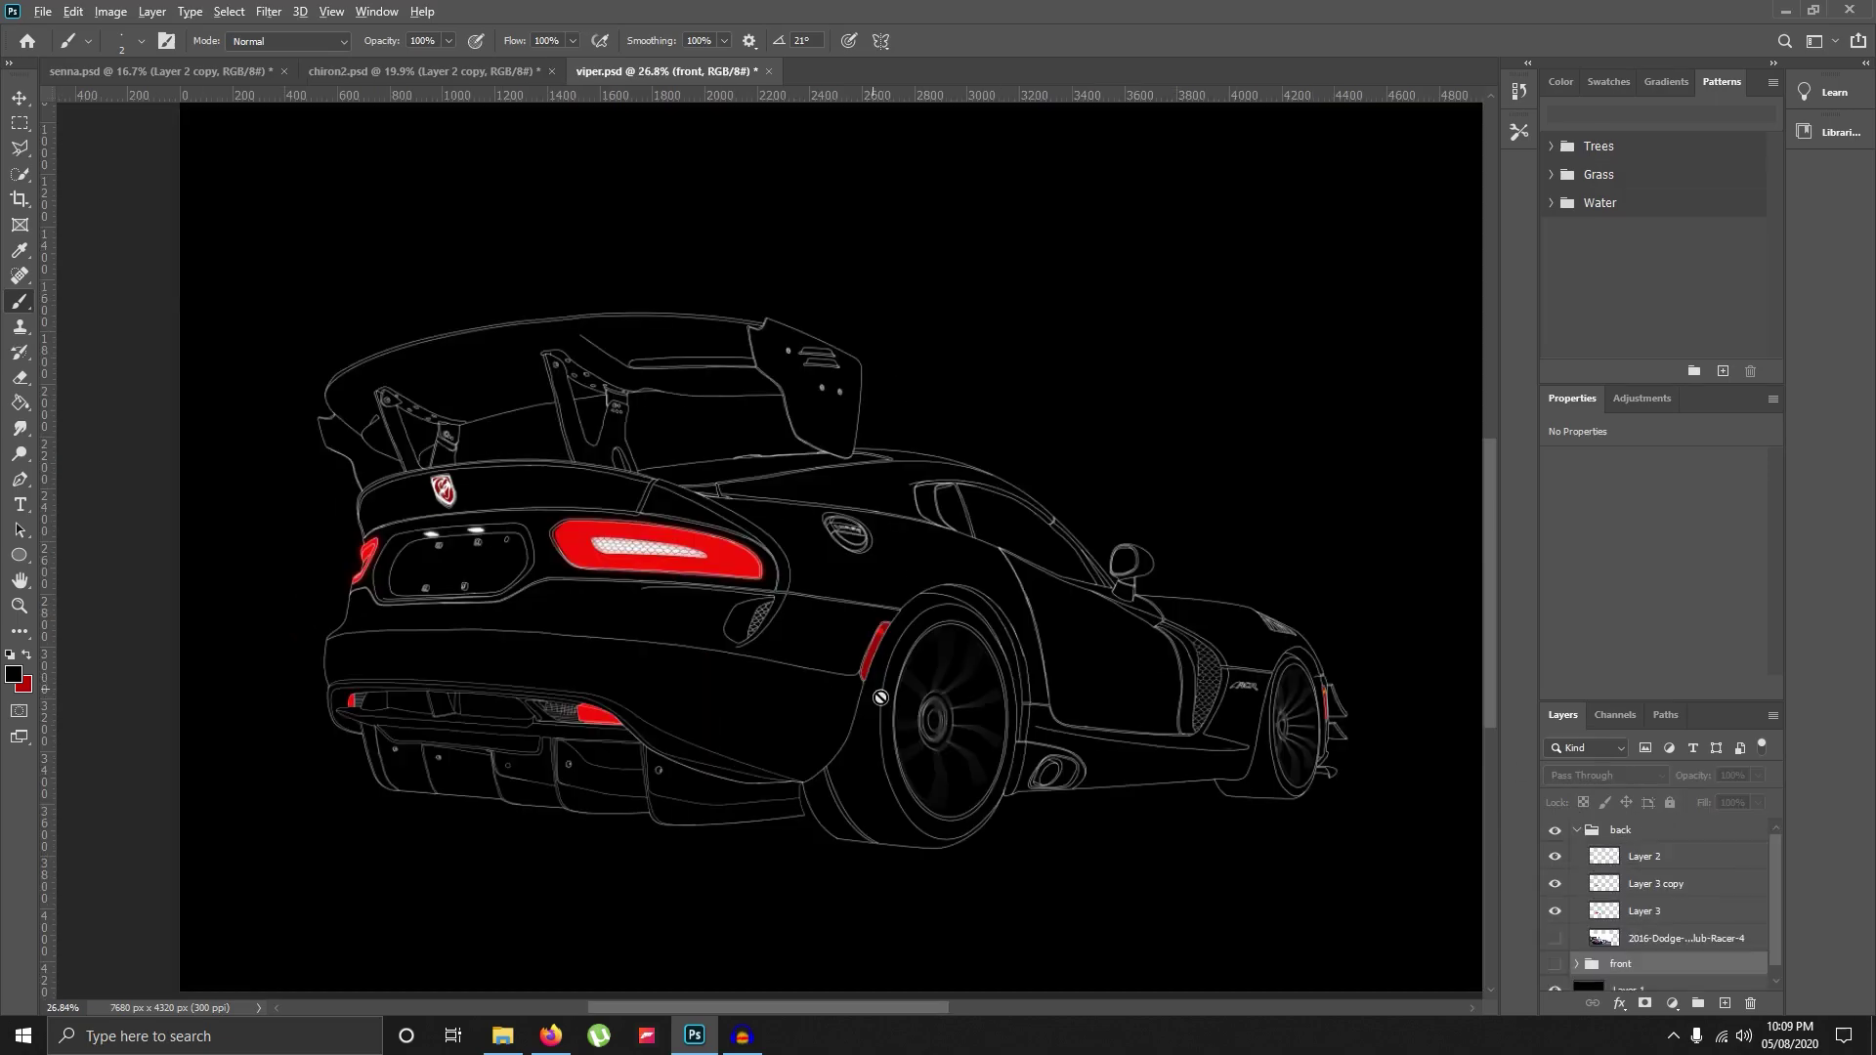
Toggle the photo, Layer 3 and Layer 2 visibility to compare the tracing, then select Layer 2.
left_click(1554, 938)
scroll(1065, 767, "up", 3)
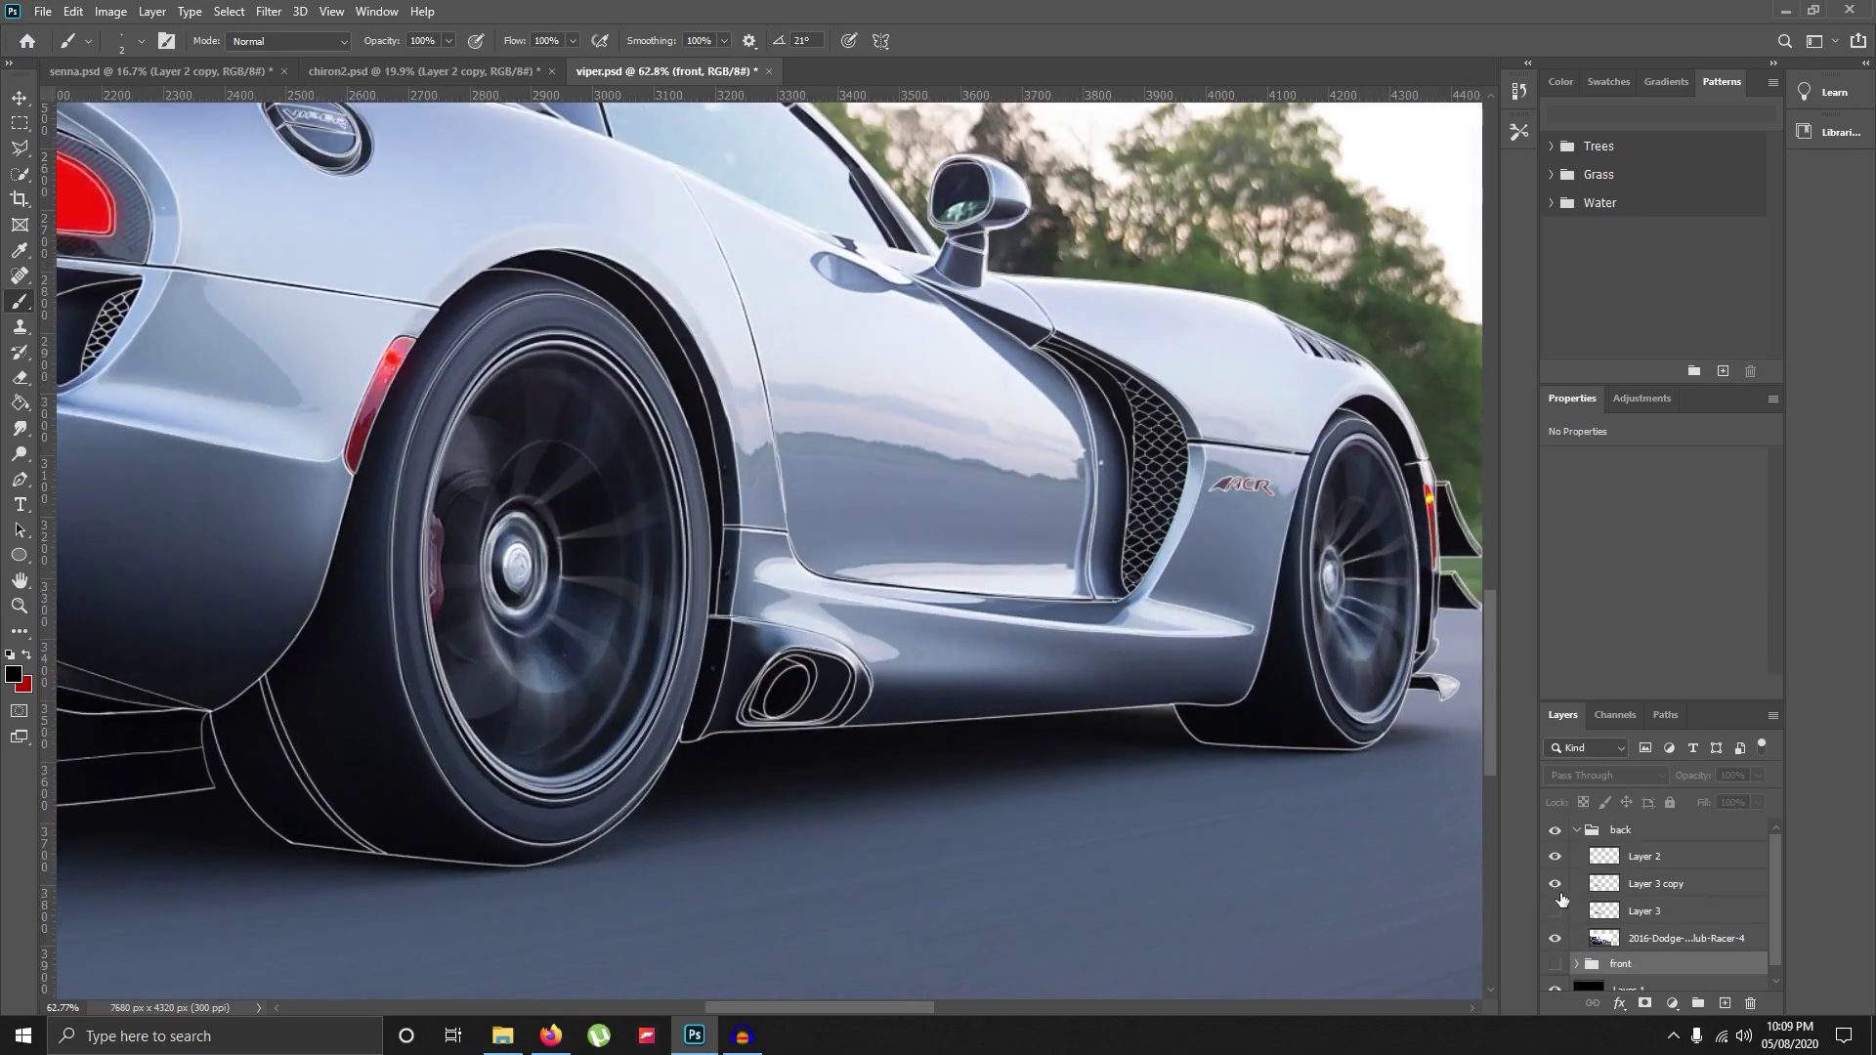
left_click(1560, 916)
left_click(1559, 916)
left_click(1554, 857)
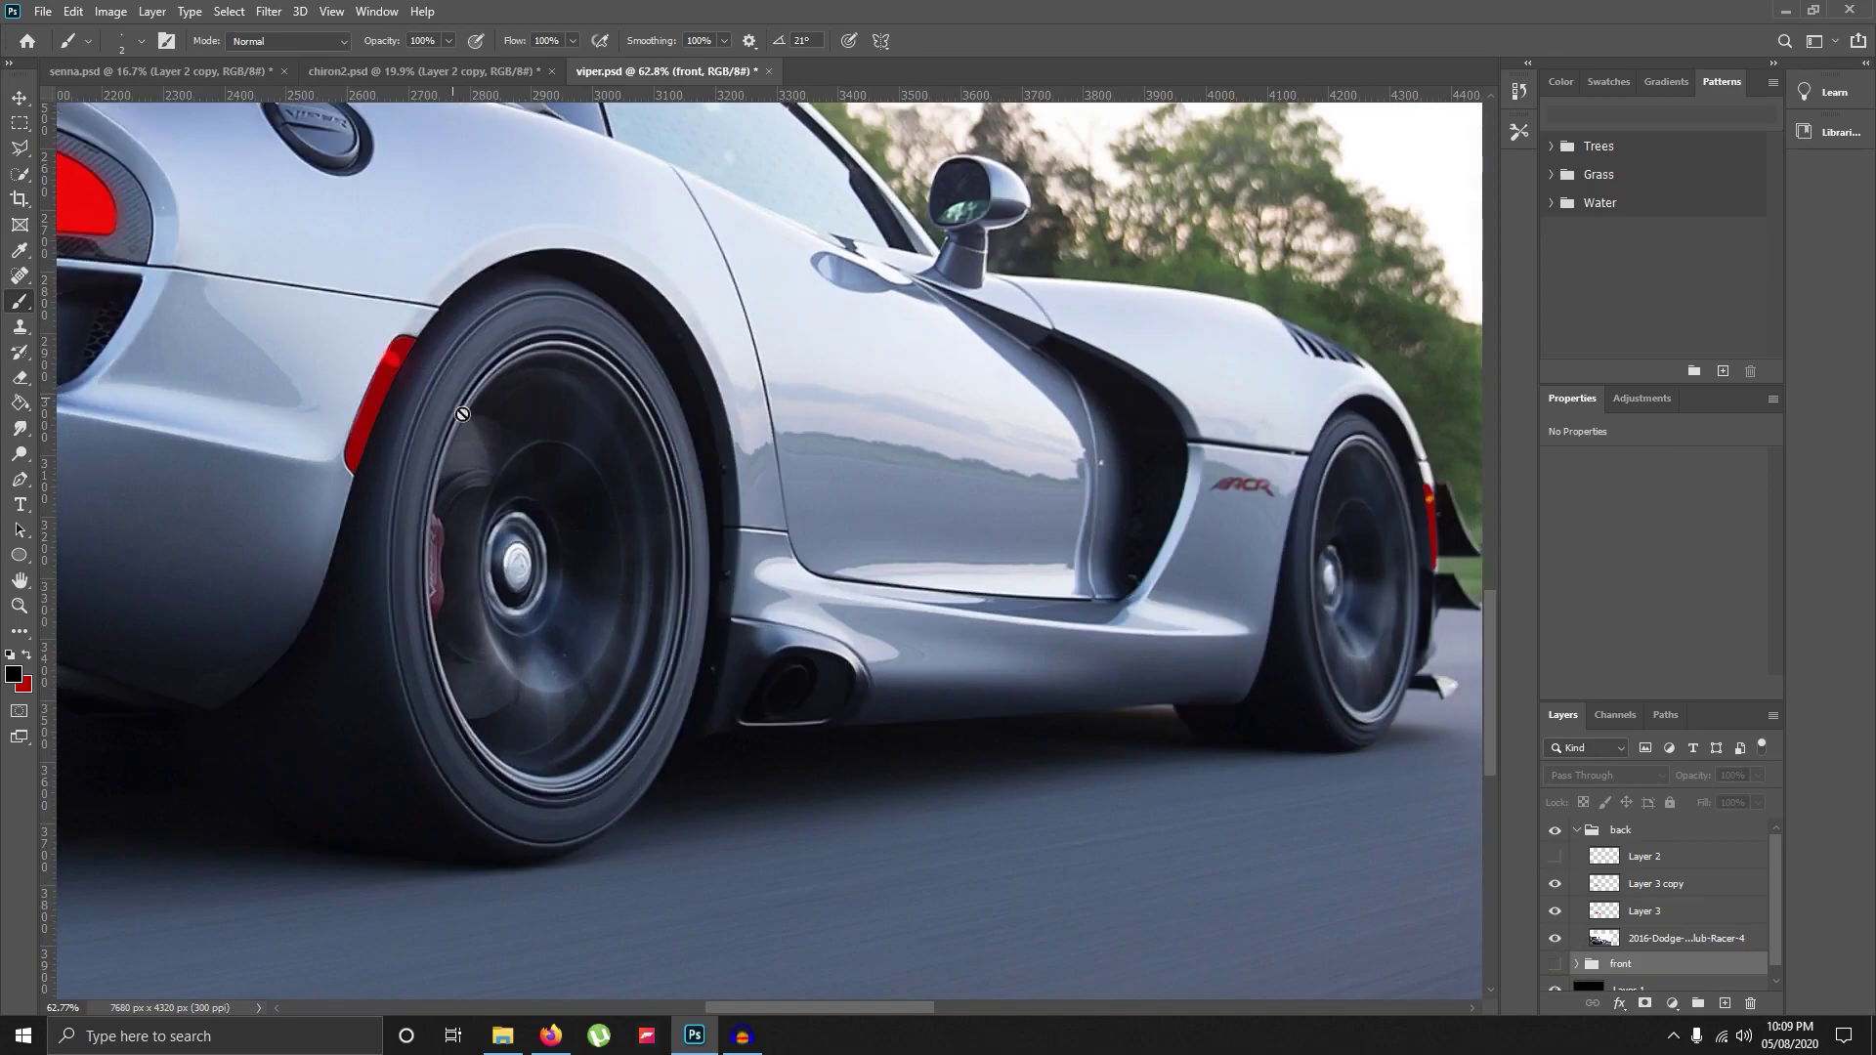
left_click_drag(540, 567, 595, 573)
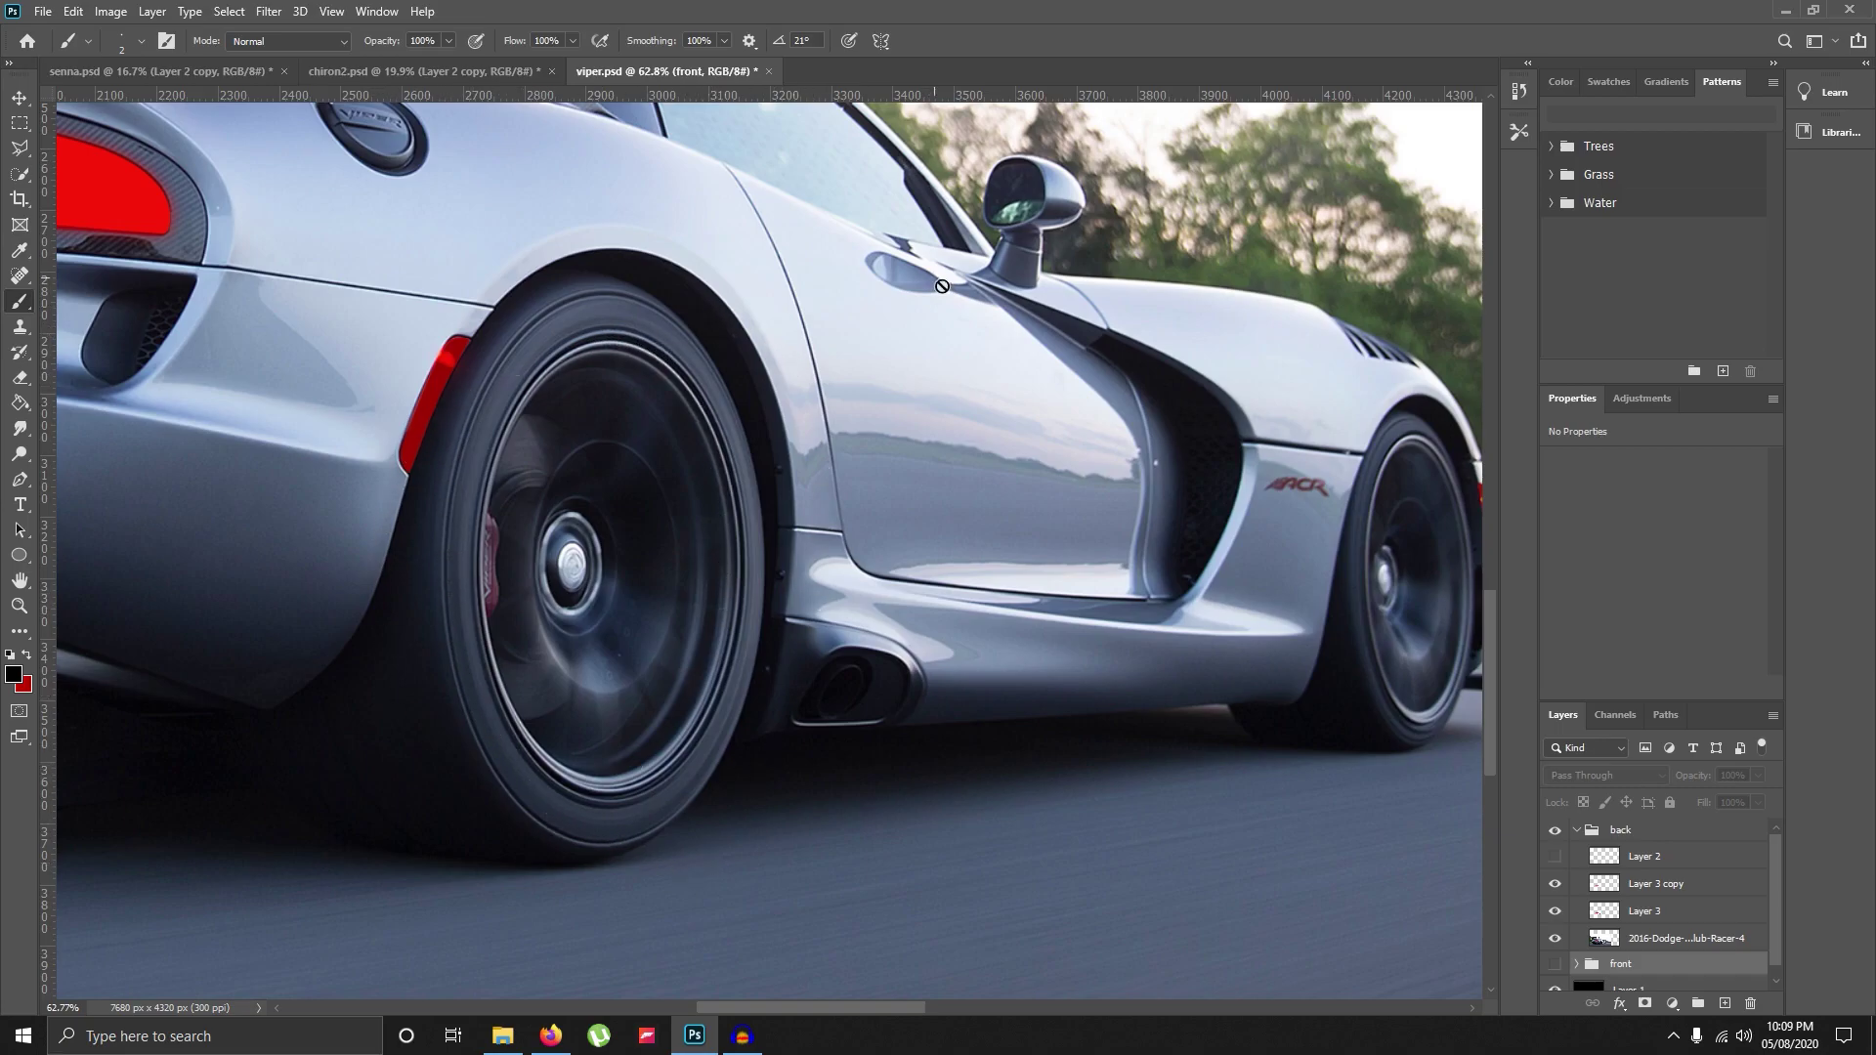
left_click(1555, 855)
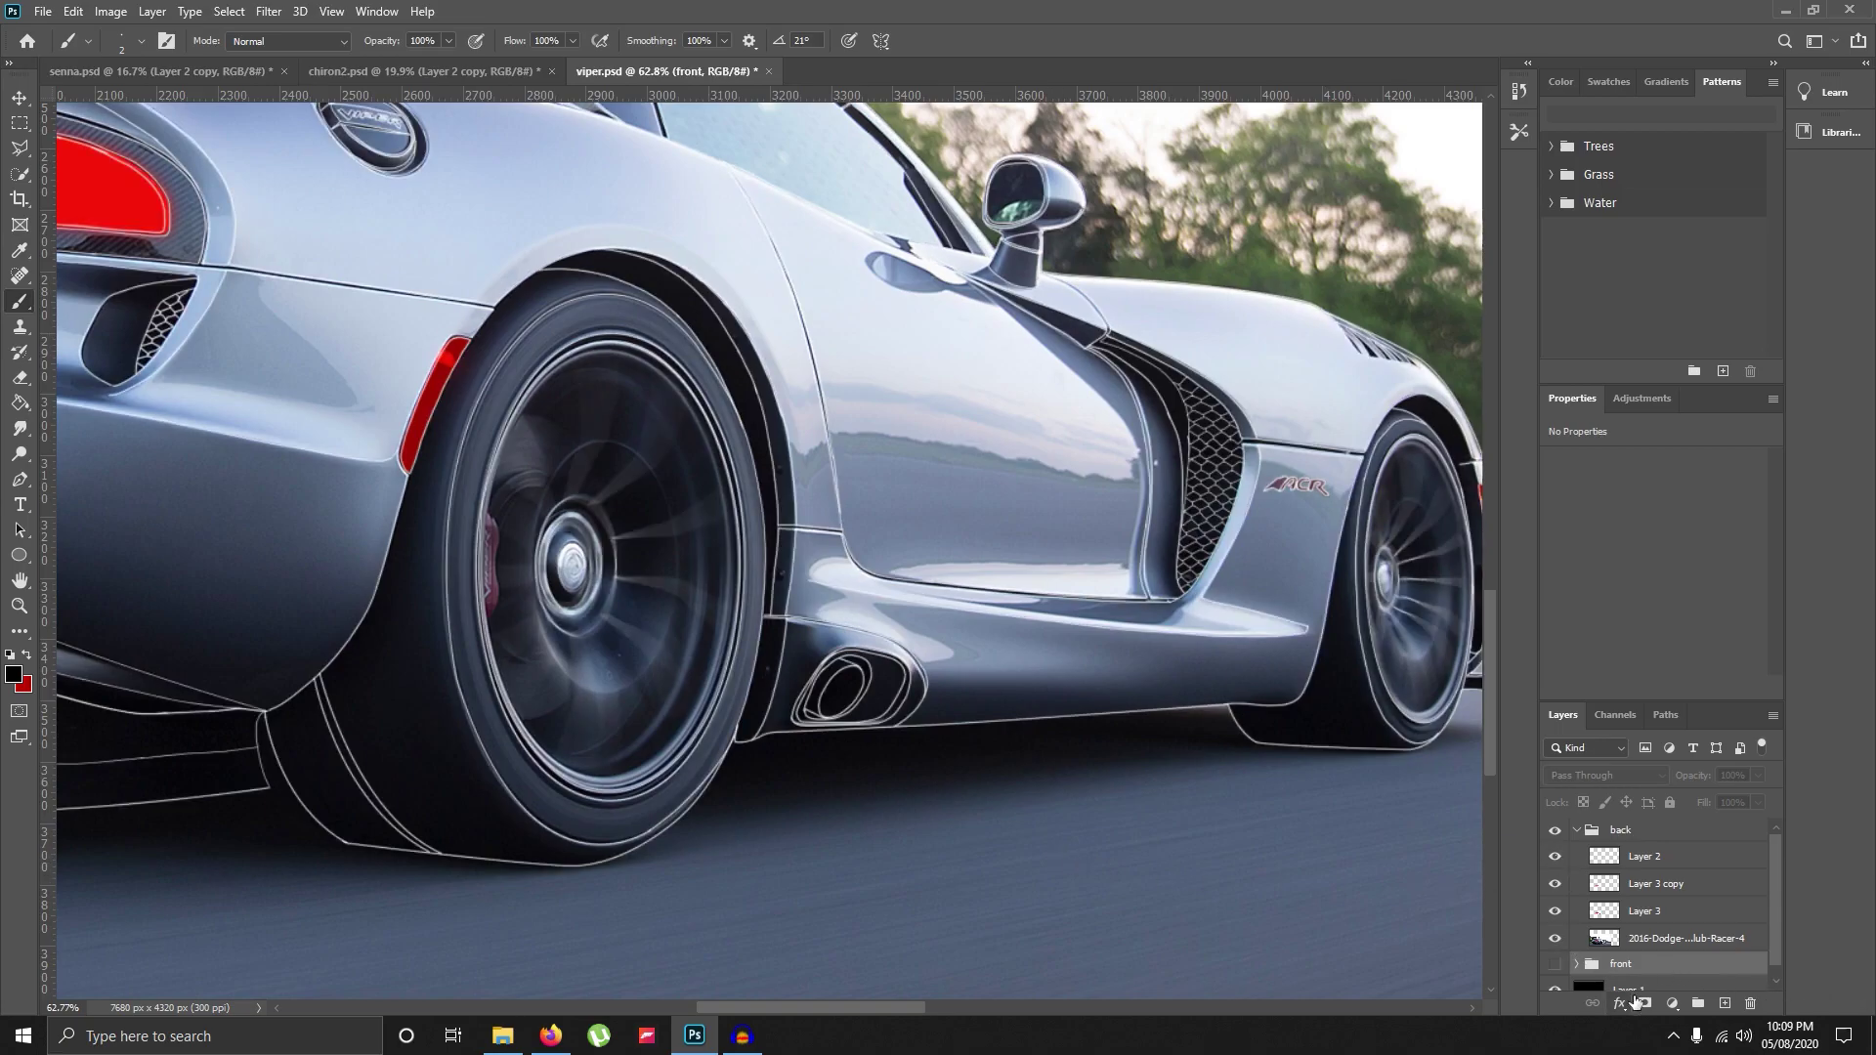
left_click(1555, 938)
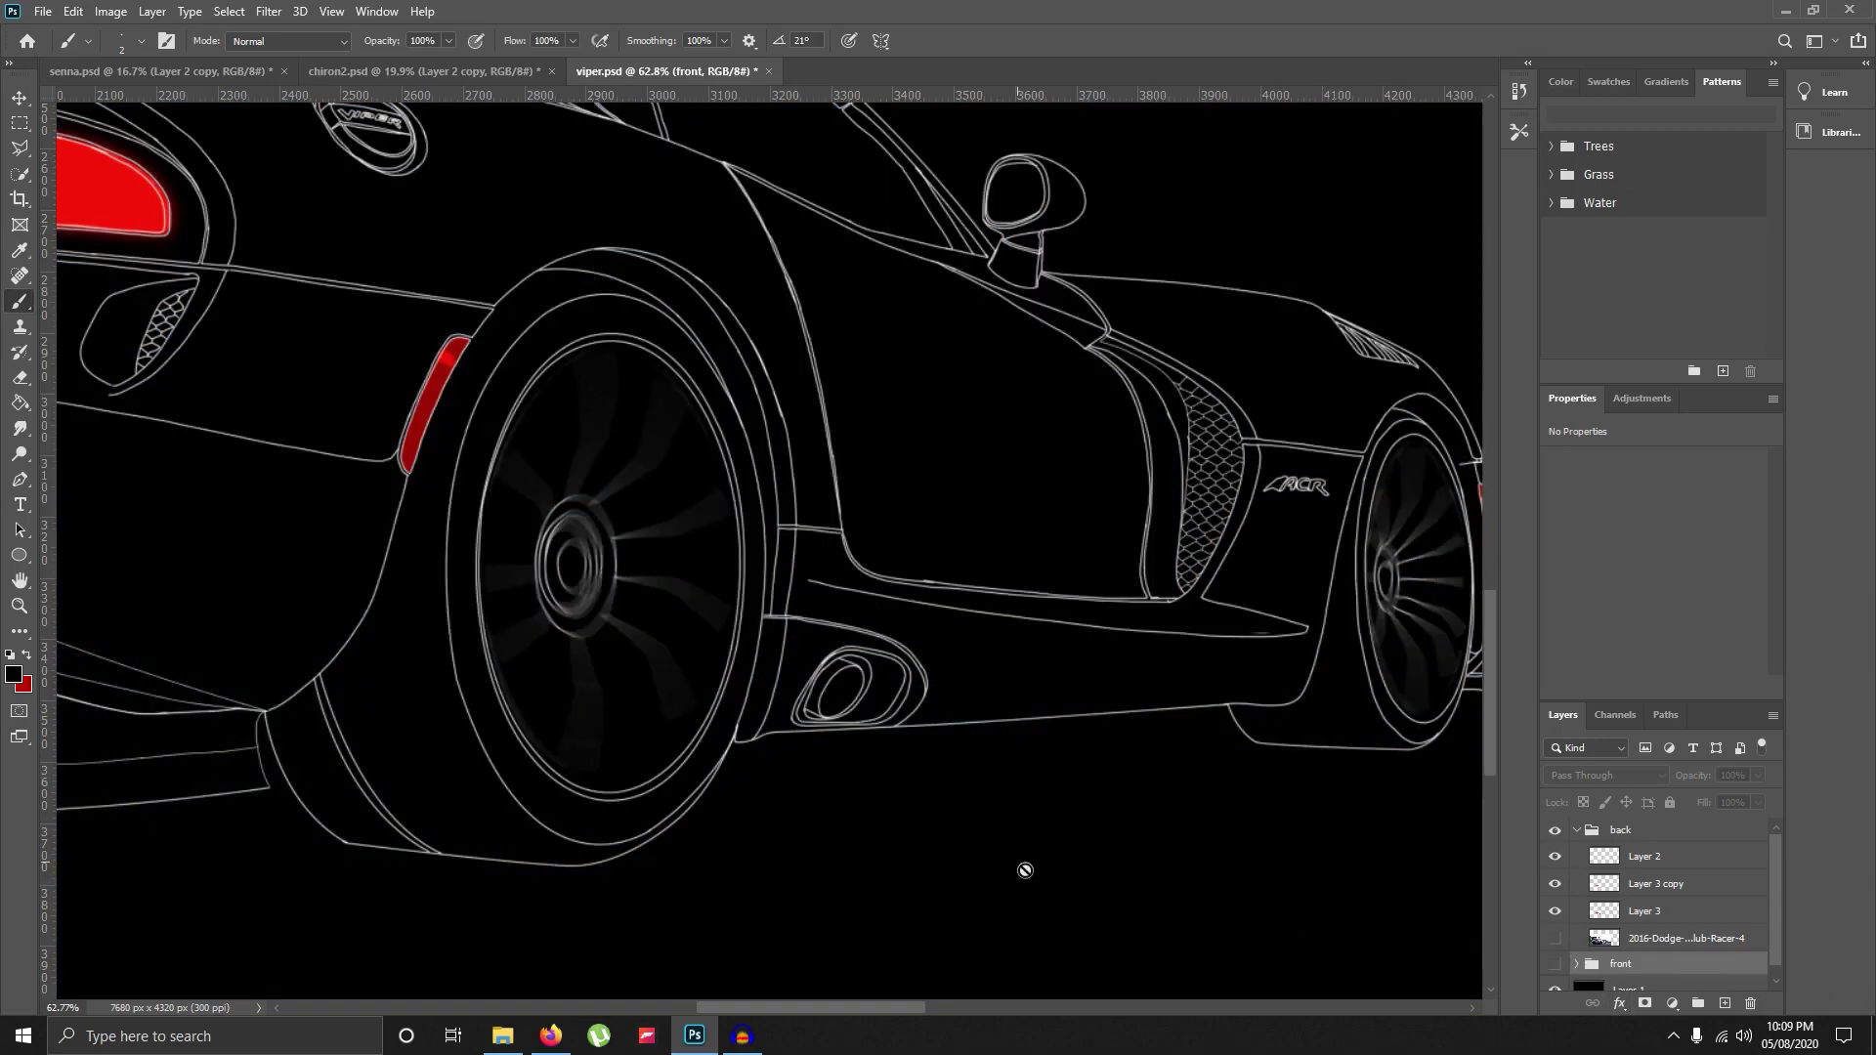
left_click(1554, 938)
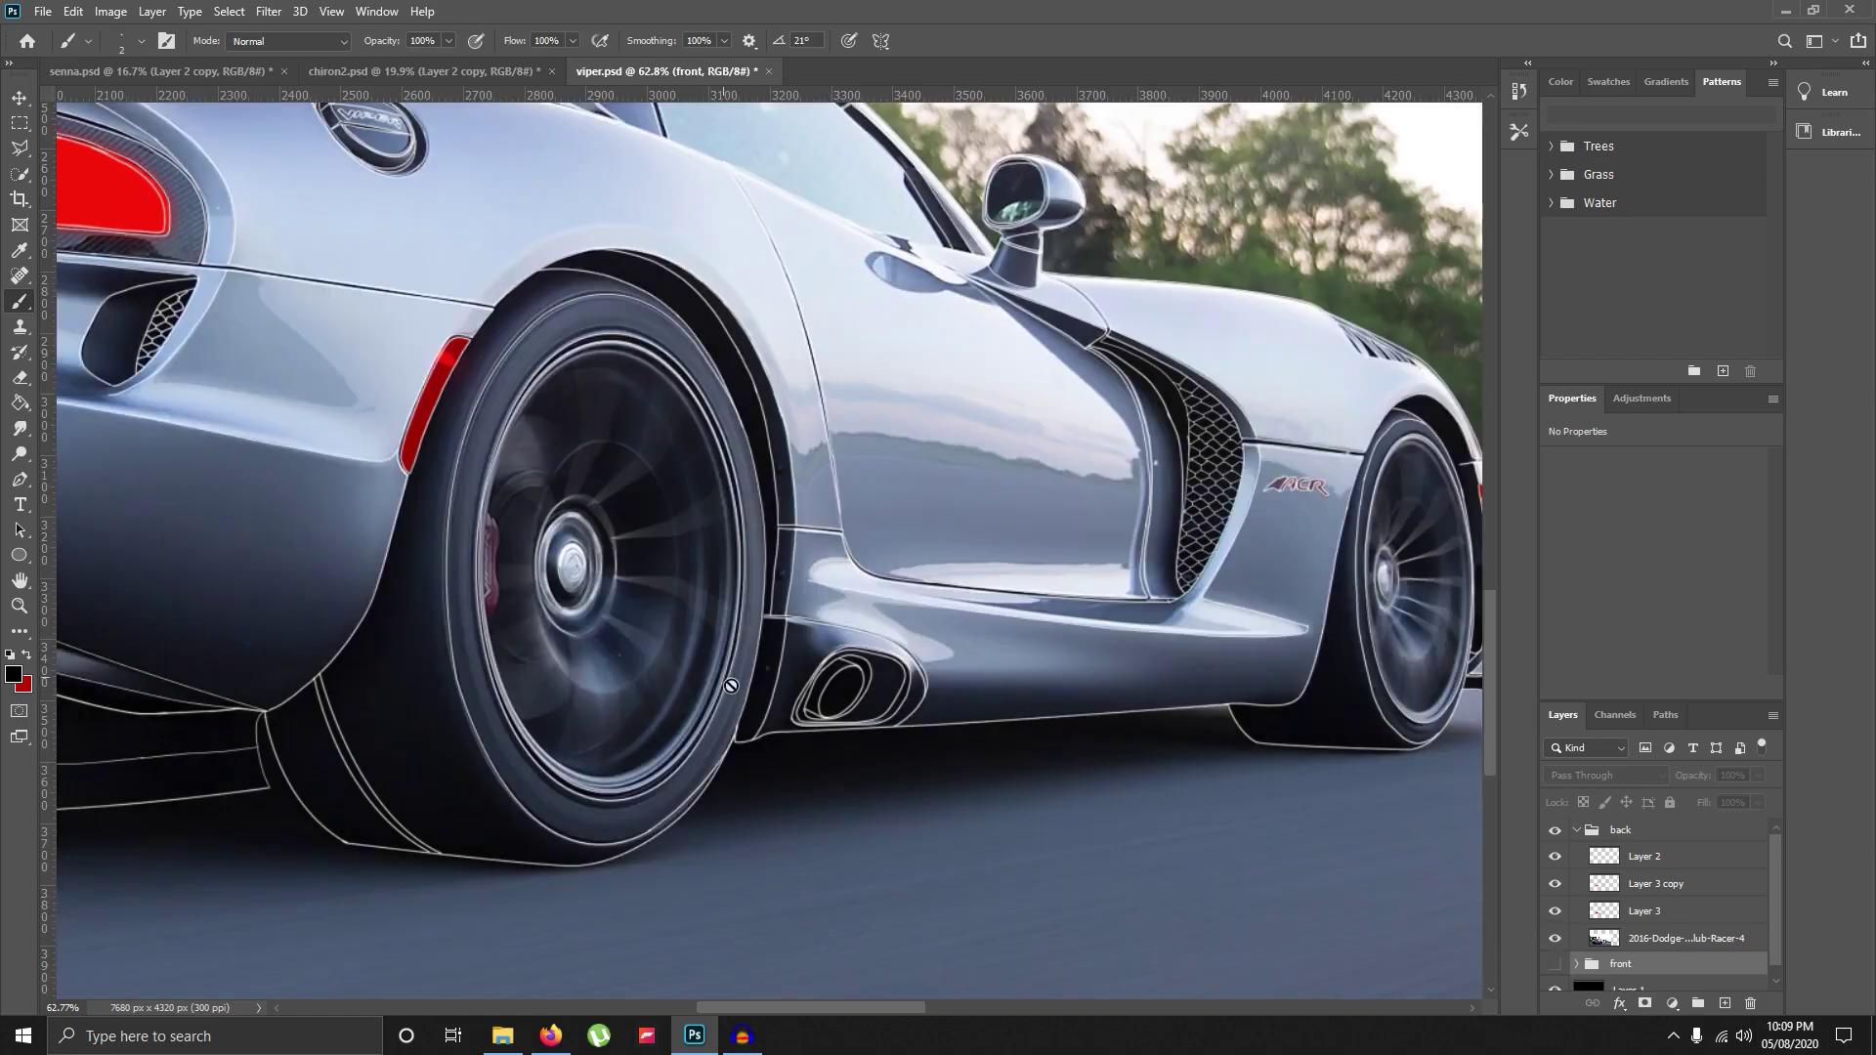
left_click(596, 512, "ctrl")
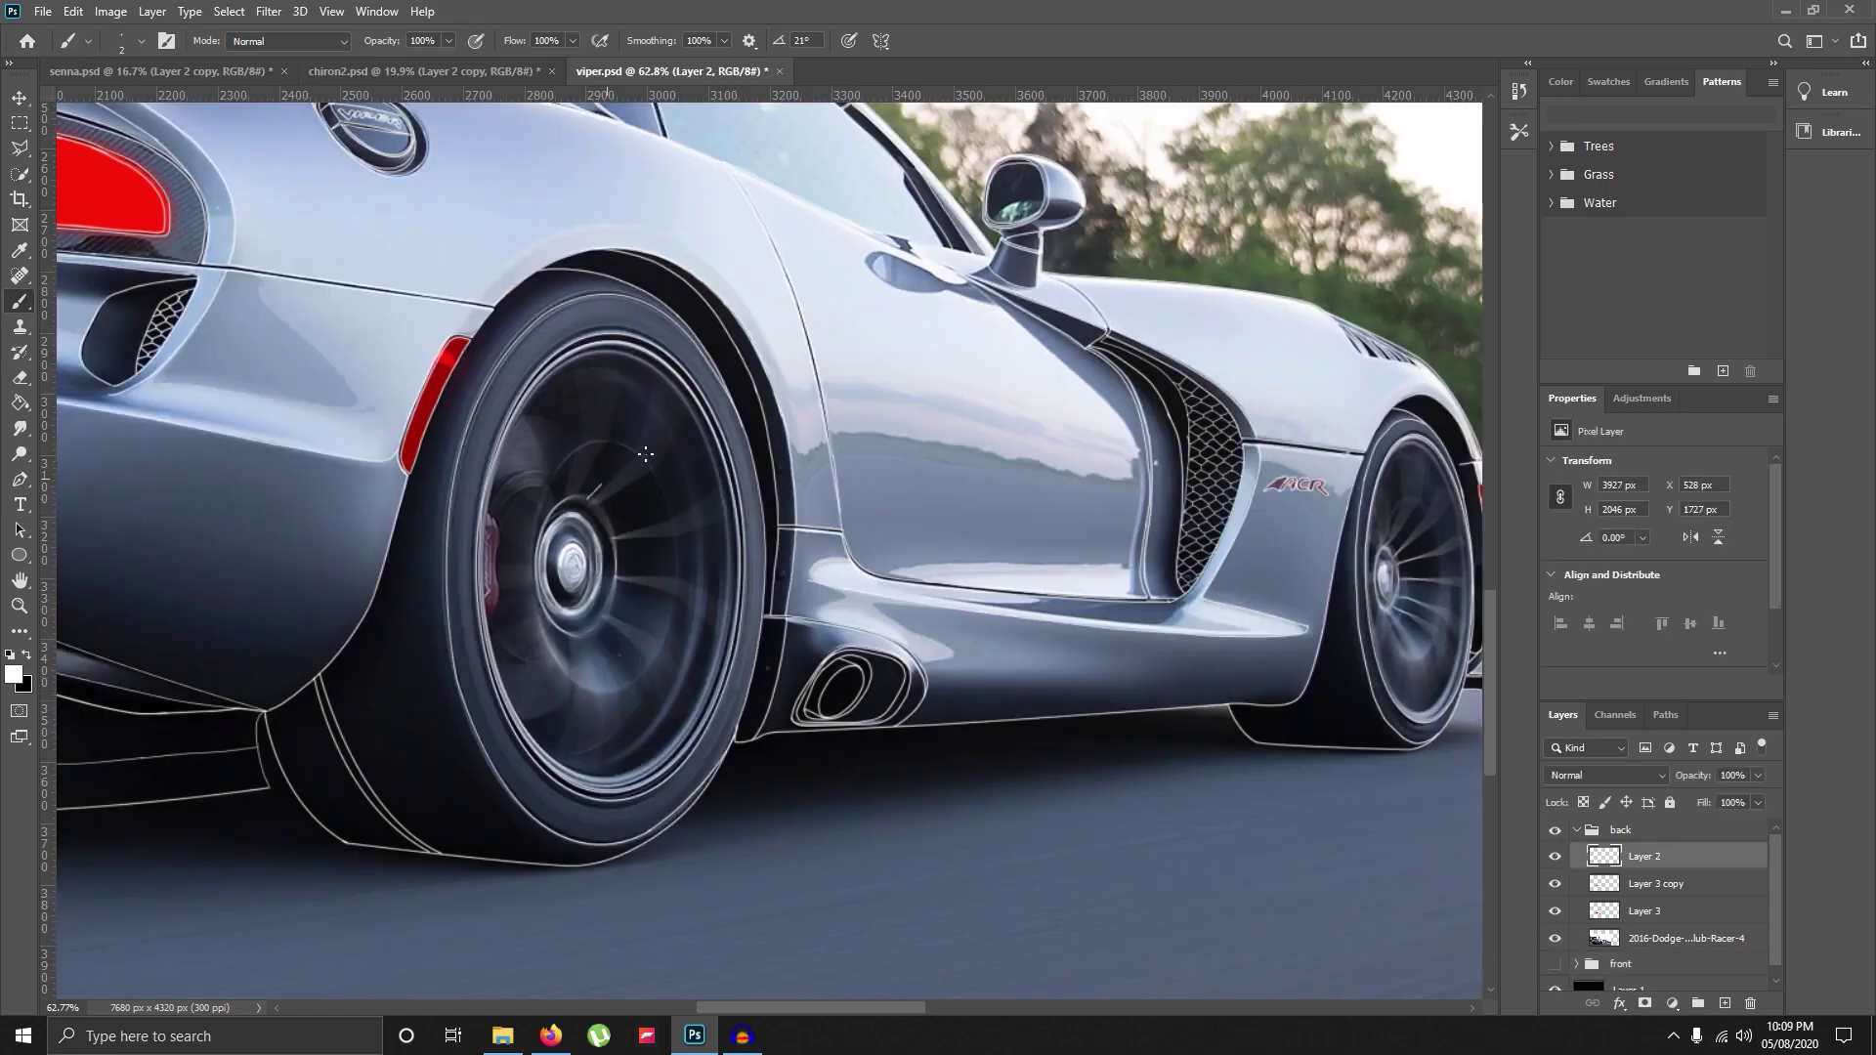
Brush three thin white strokes along the rear wheel's spokes on Layer 2.
left_click_drag(645, 454, 643, 371)
left_click_drag(720, 487, 729, 477)
mouse_move(622, 605)
left_mouse_down()
mouse_move(704, 629)
mouse_move(725, 672)
mouse_move(588, 625)
mouse_move(660, 751)
mouse_move(622, 775)
left_mouse_up()
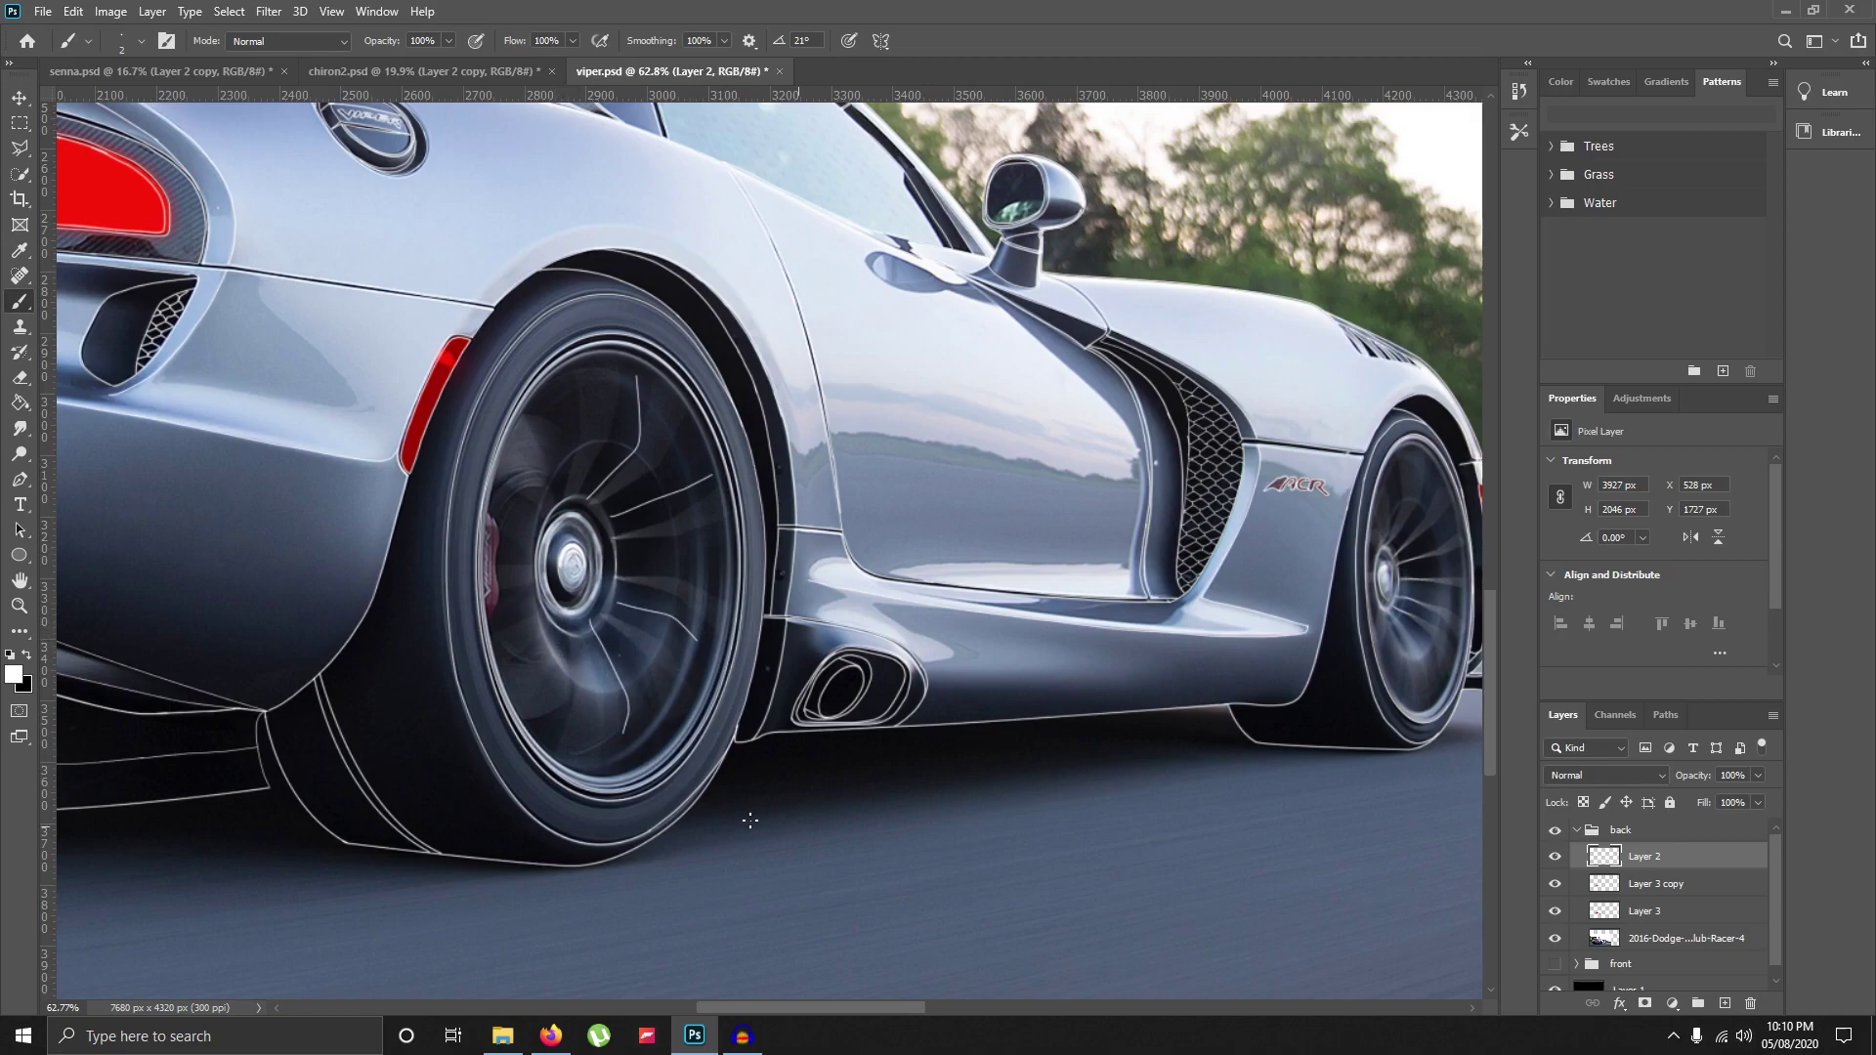
key("p")
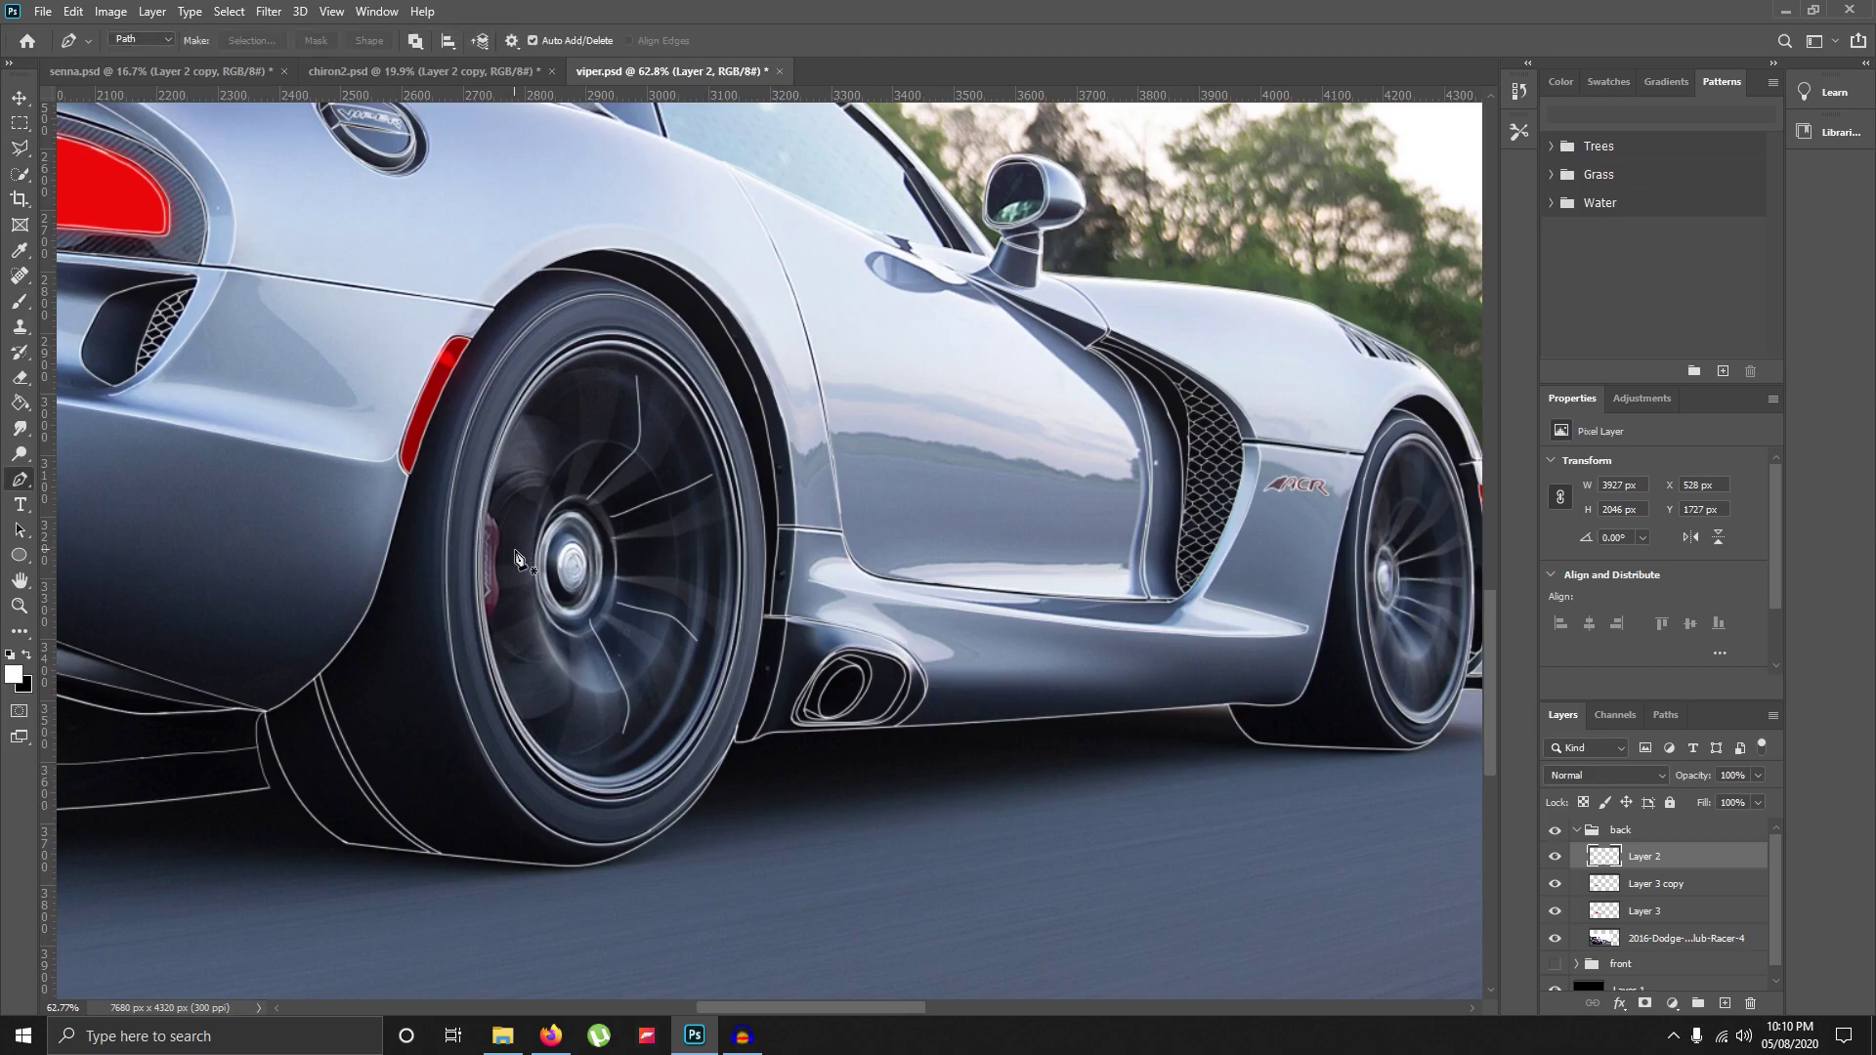
Trace a closed Pen path around the rear wheel rim and turn it into a selection.
left_click(497, 525)
left_click_drag(589, 377, 674, 379)
left_click(682, 419)
left_click(714, 498)
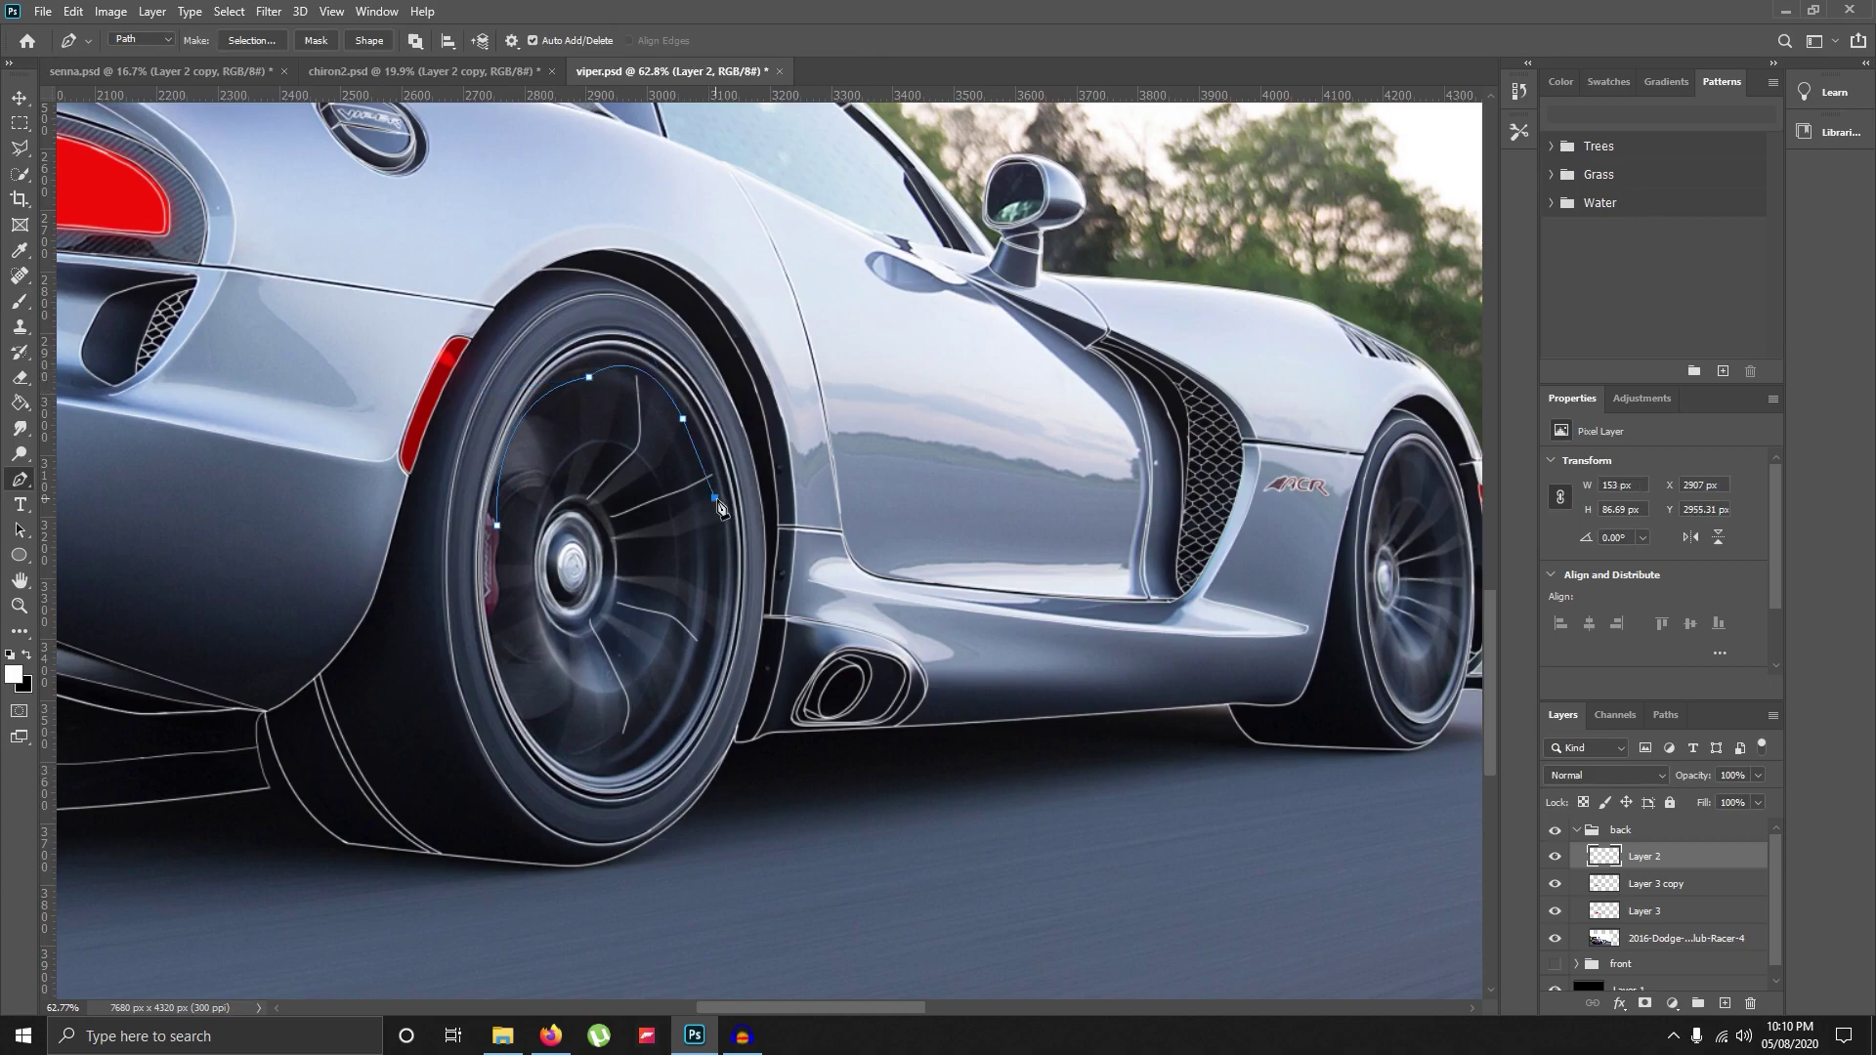
left_click_drag(716, 500, 717, 509)
left_click_drag(690, 697, 542, 754)
left_click_drag(486, 668, 481, 626)
left_click(498, 526)
key("ctrl+Return")
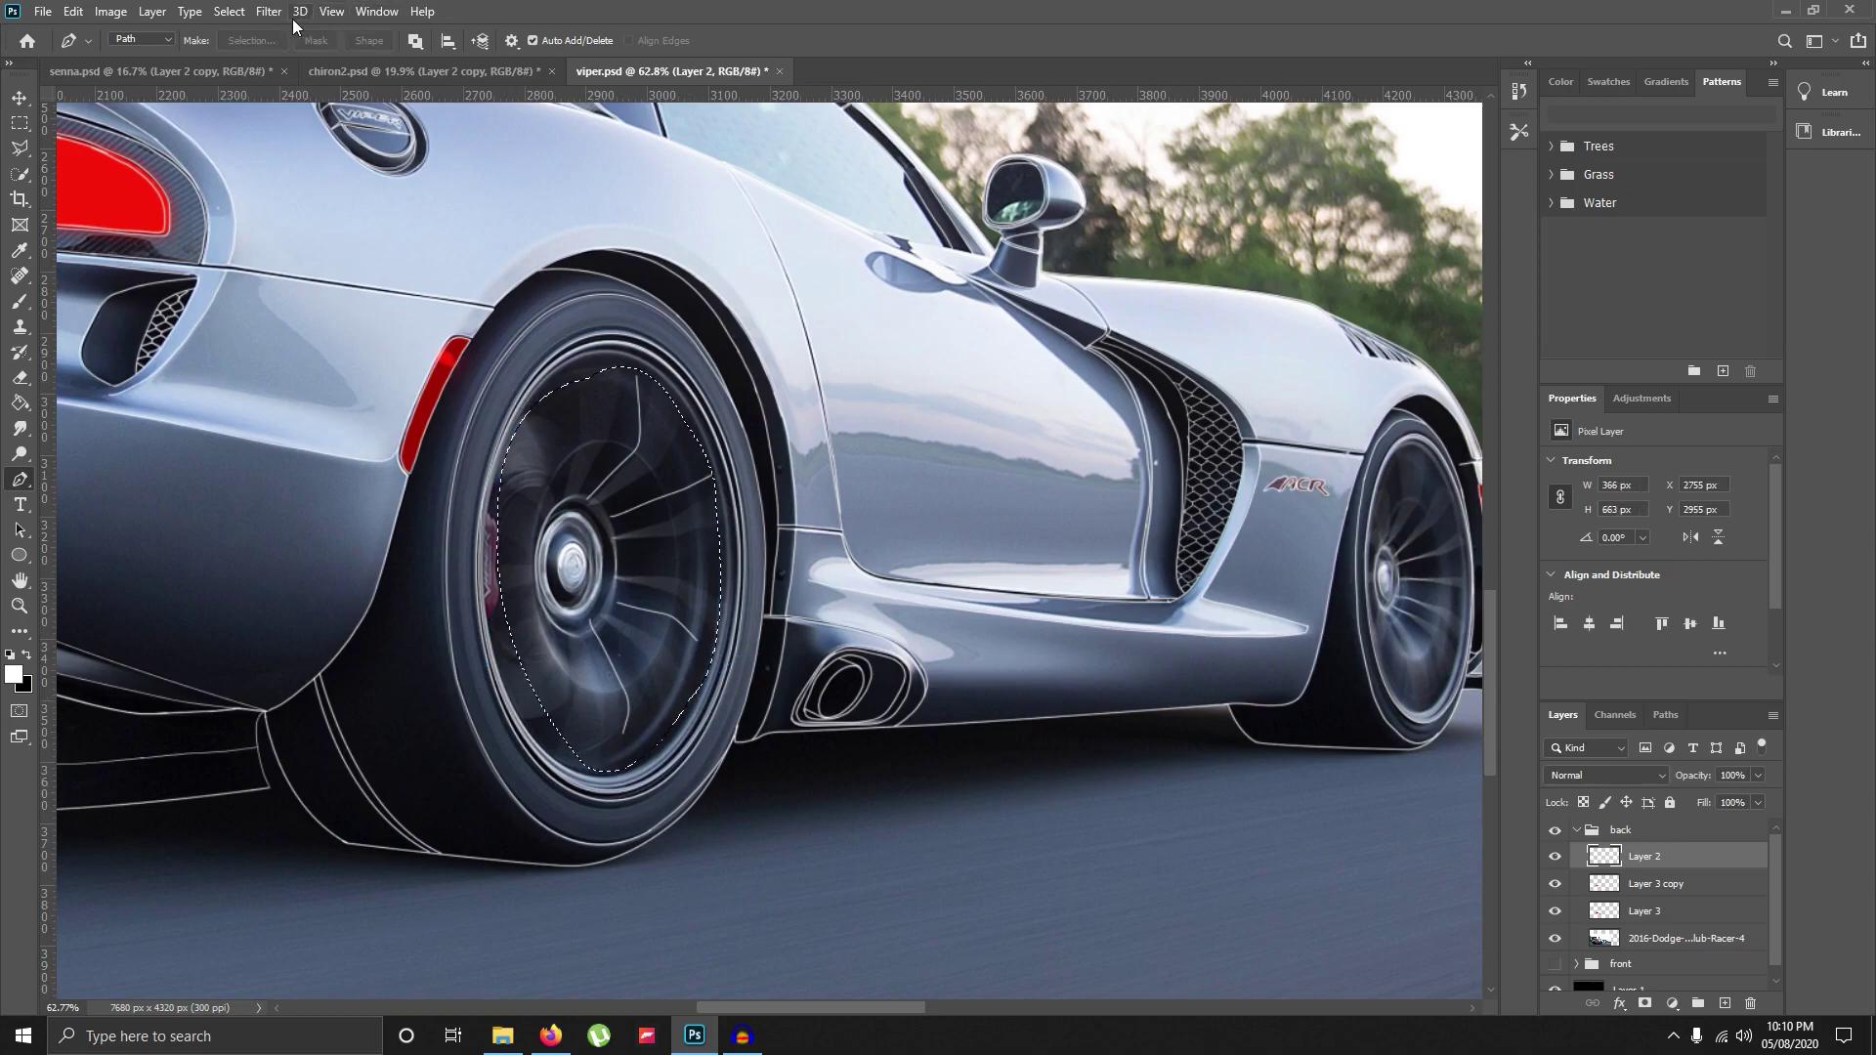
Apply a Spin Radial Blur, amount 10 at Good quality, to the selected wheel.
left_click(275, 13)
mouse_move(348, 215)
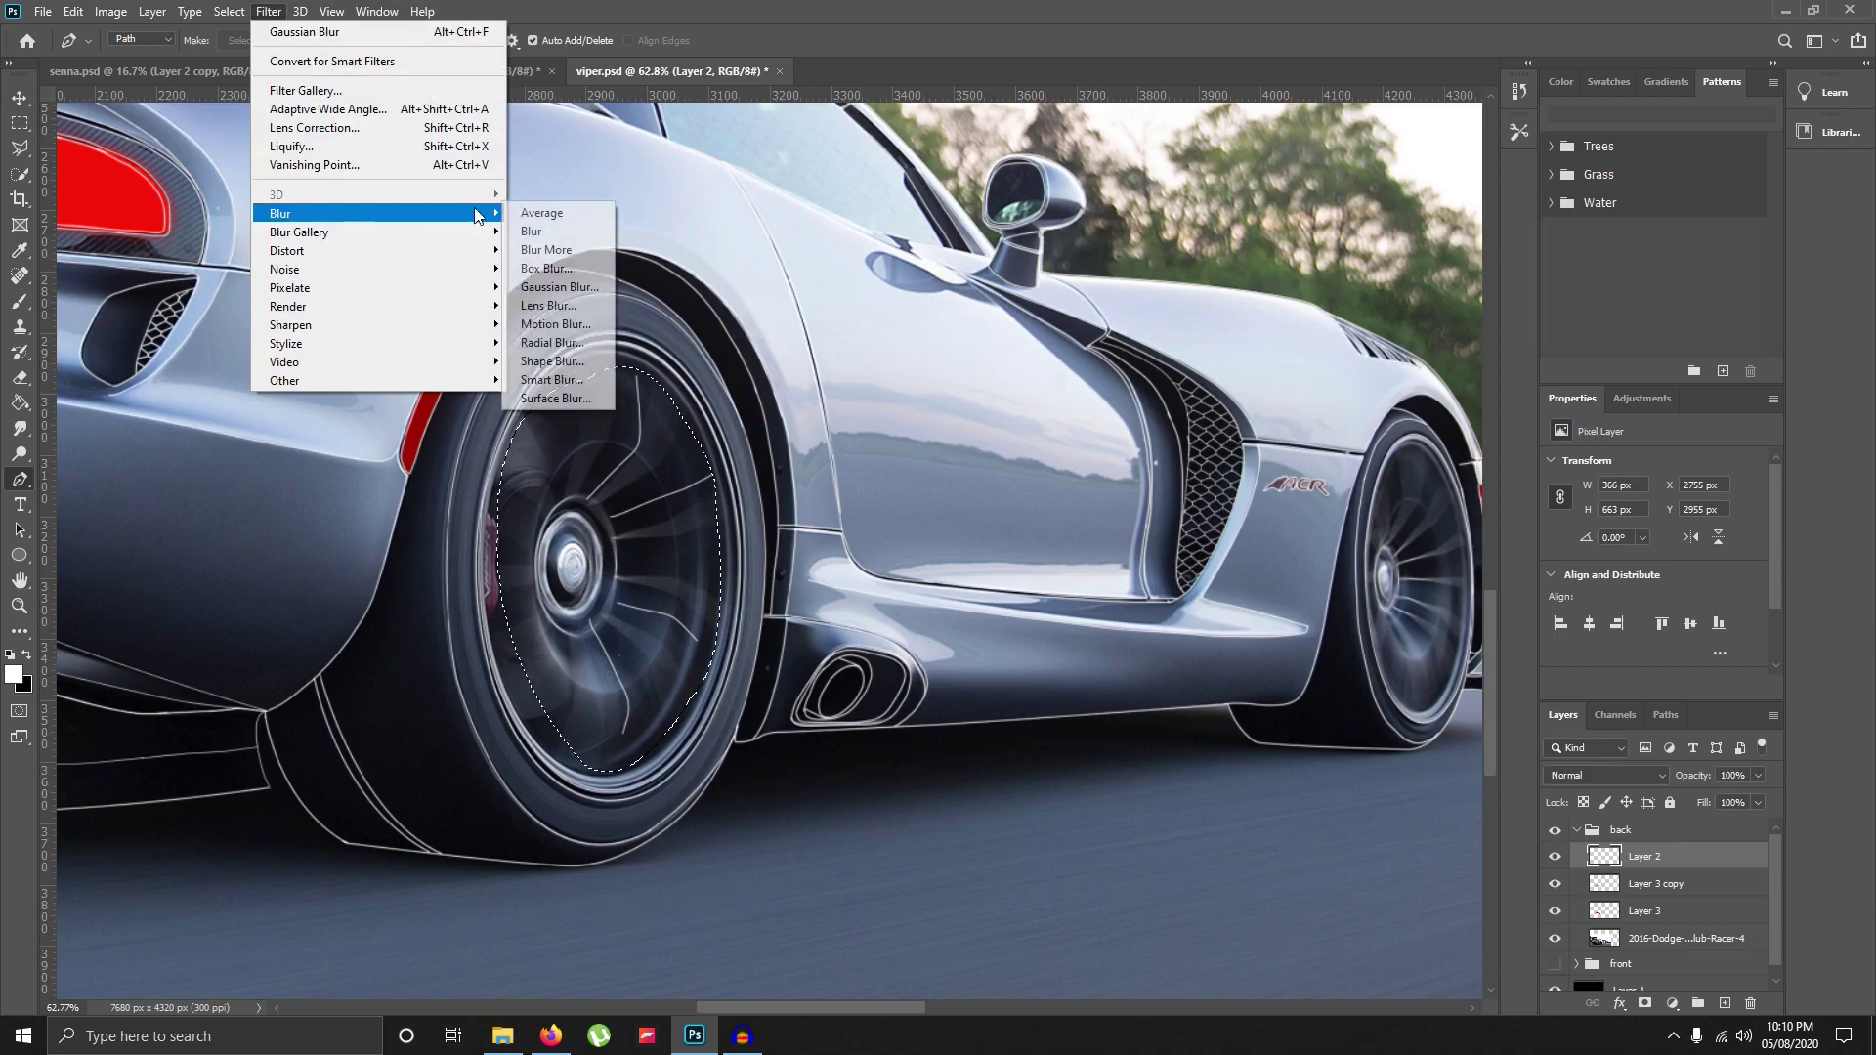
left_click(536, 342)
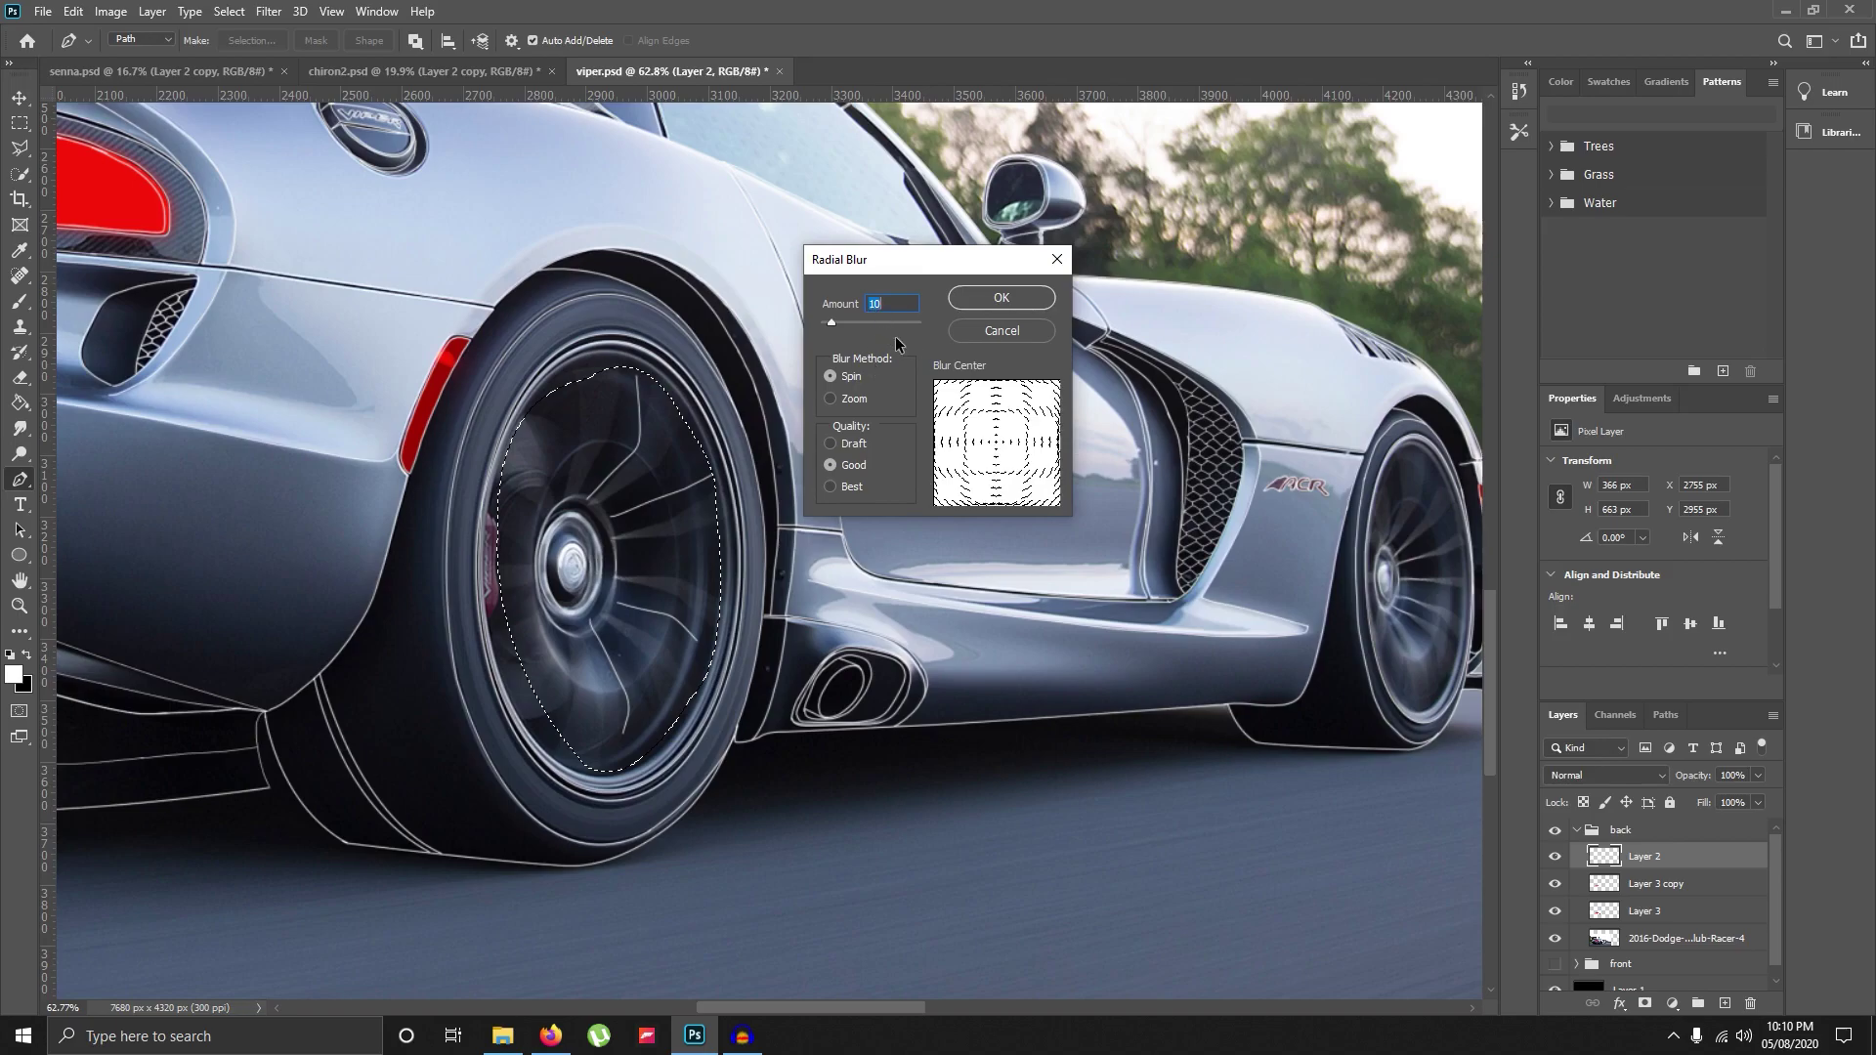
left_click(981, 336)
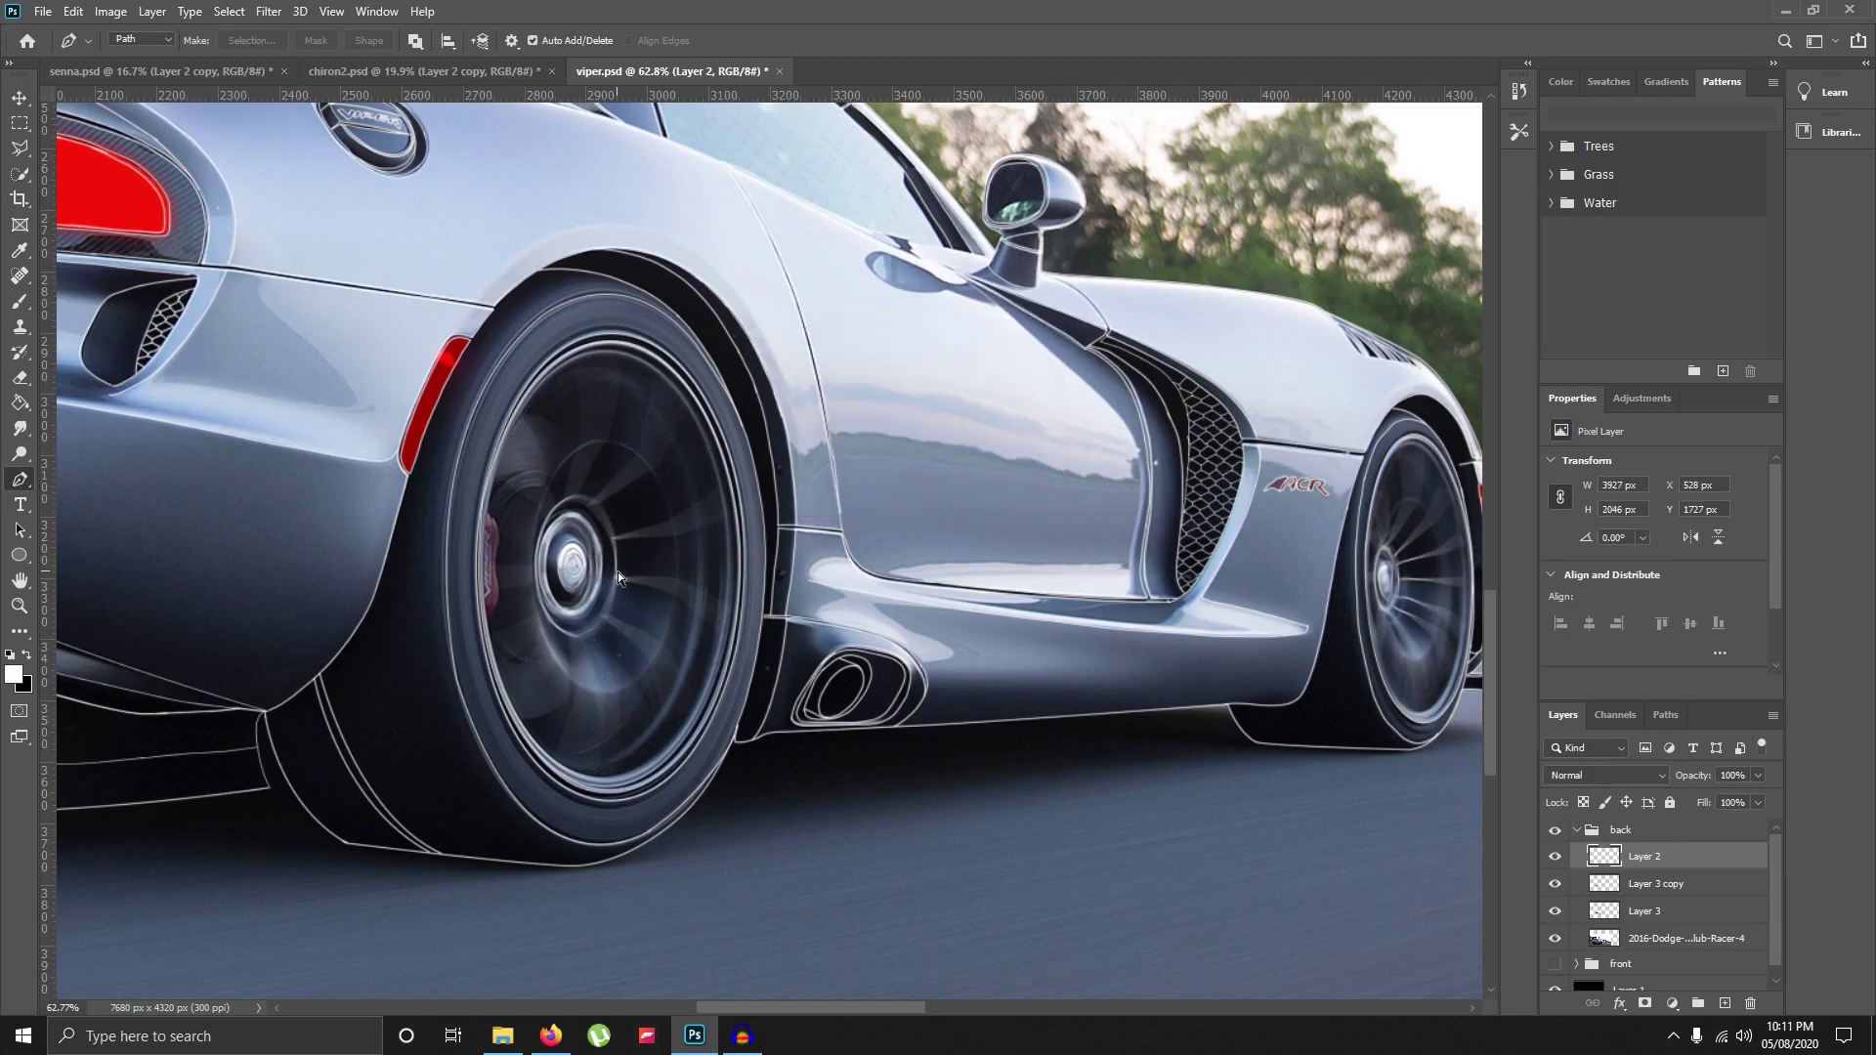
Hide the car photo and zoom in on the blurred rear wheel to judge the effect.
left_click(1554, 938)
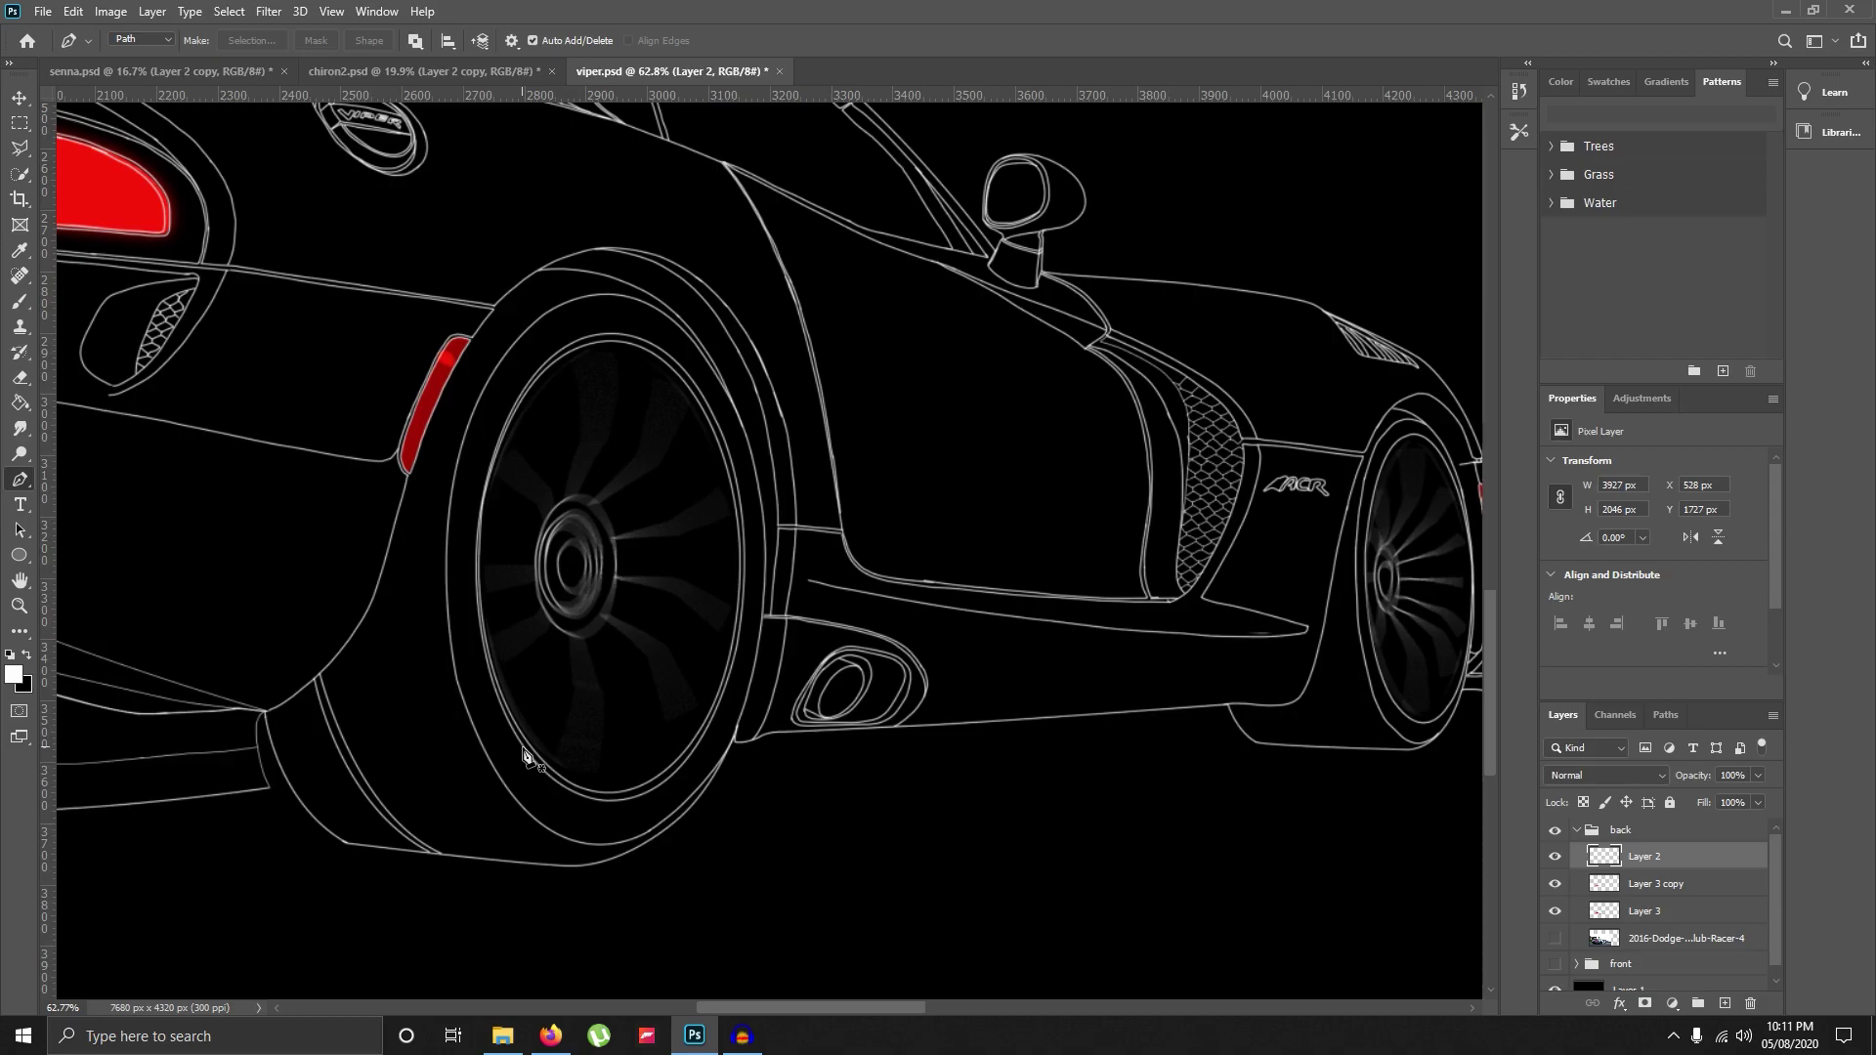
scroll(1004, 677, "up", 3)
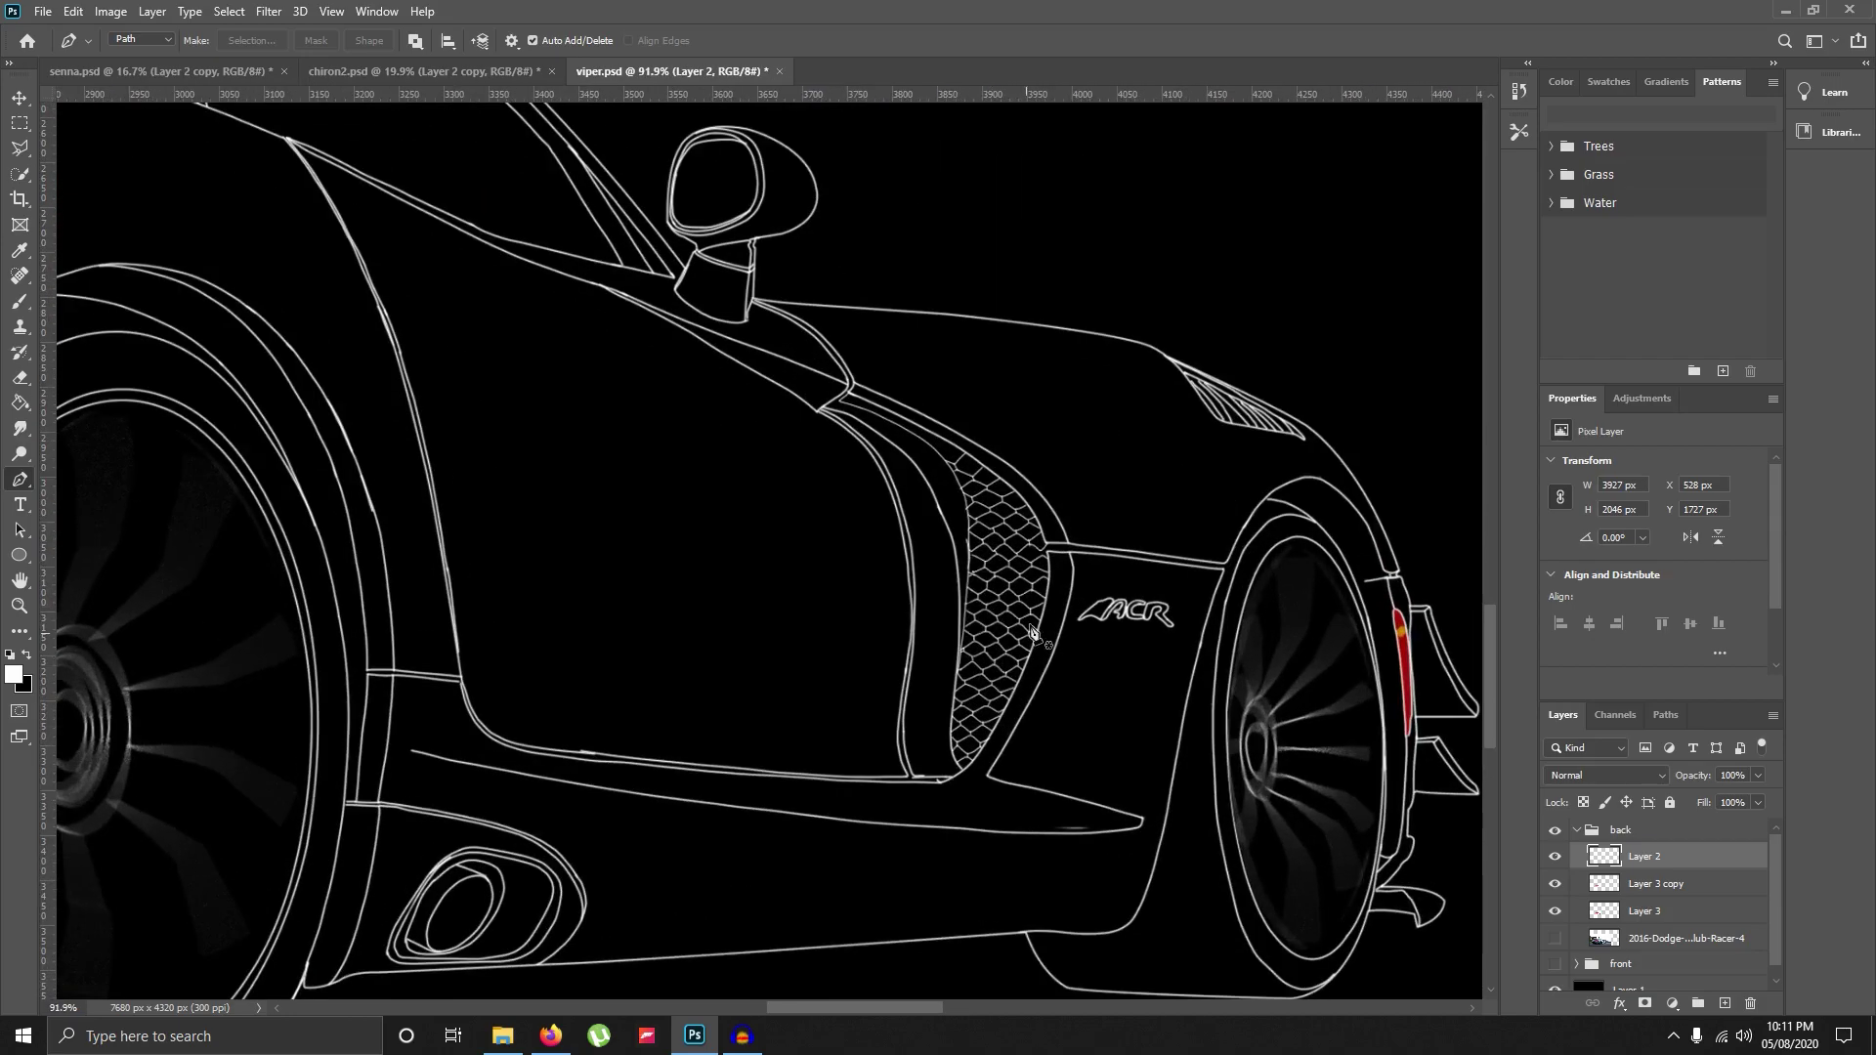
scroll(1039, 590, "up", 3)
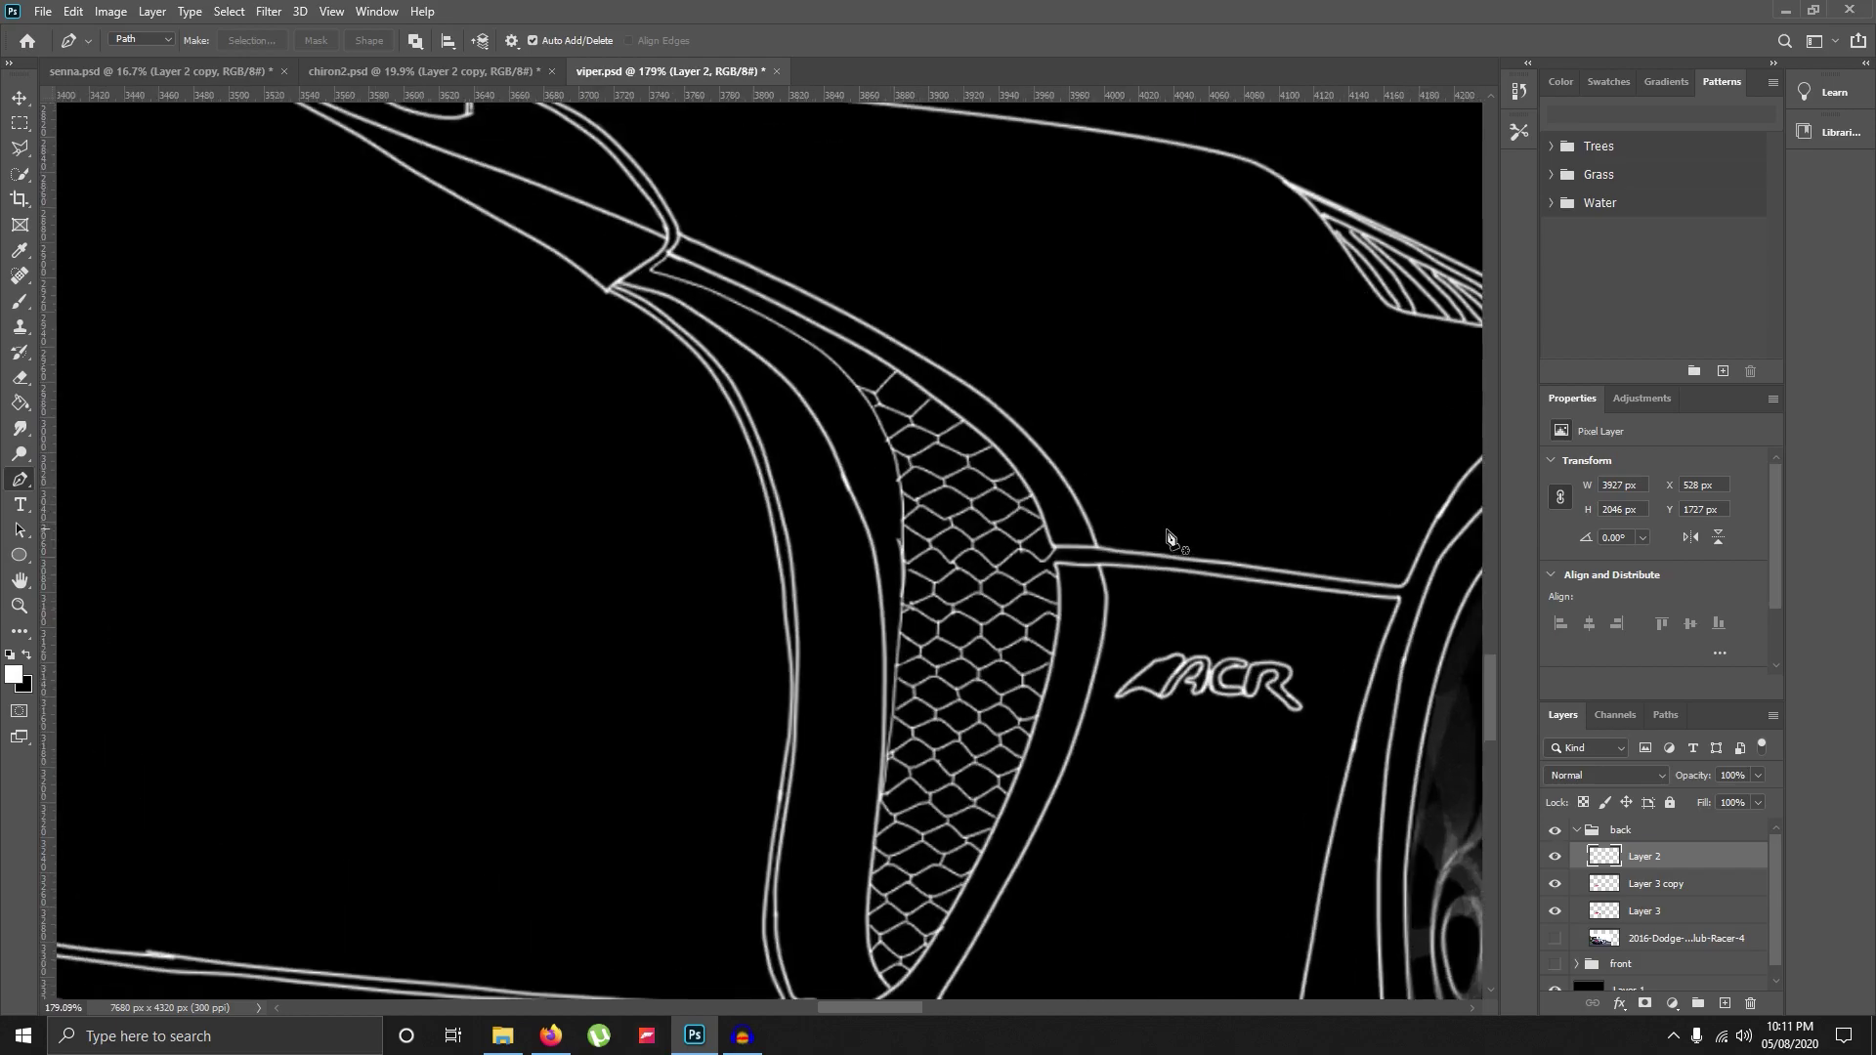
left_click_drag(871, 766, 766, 649)
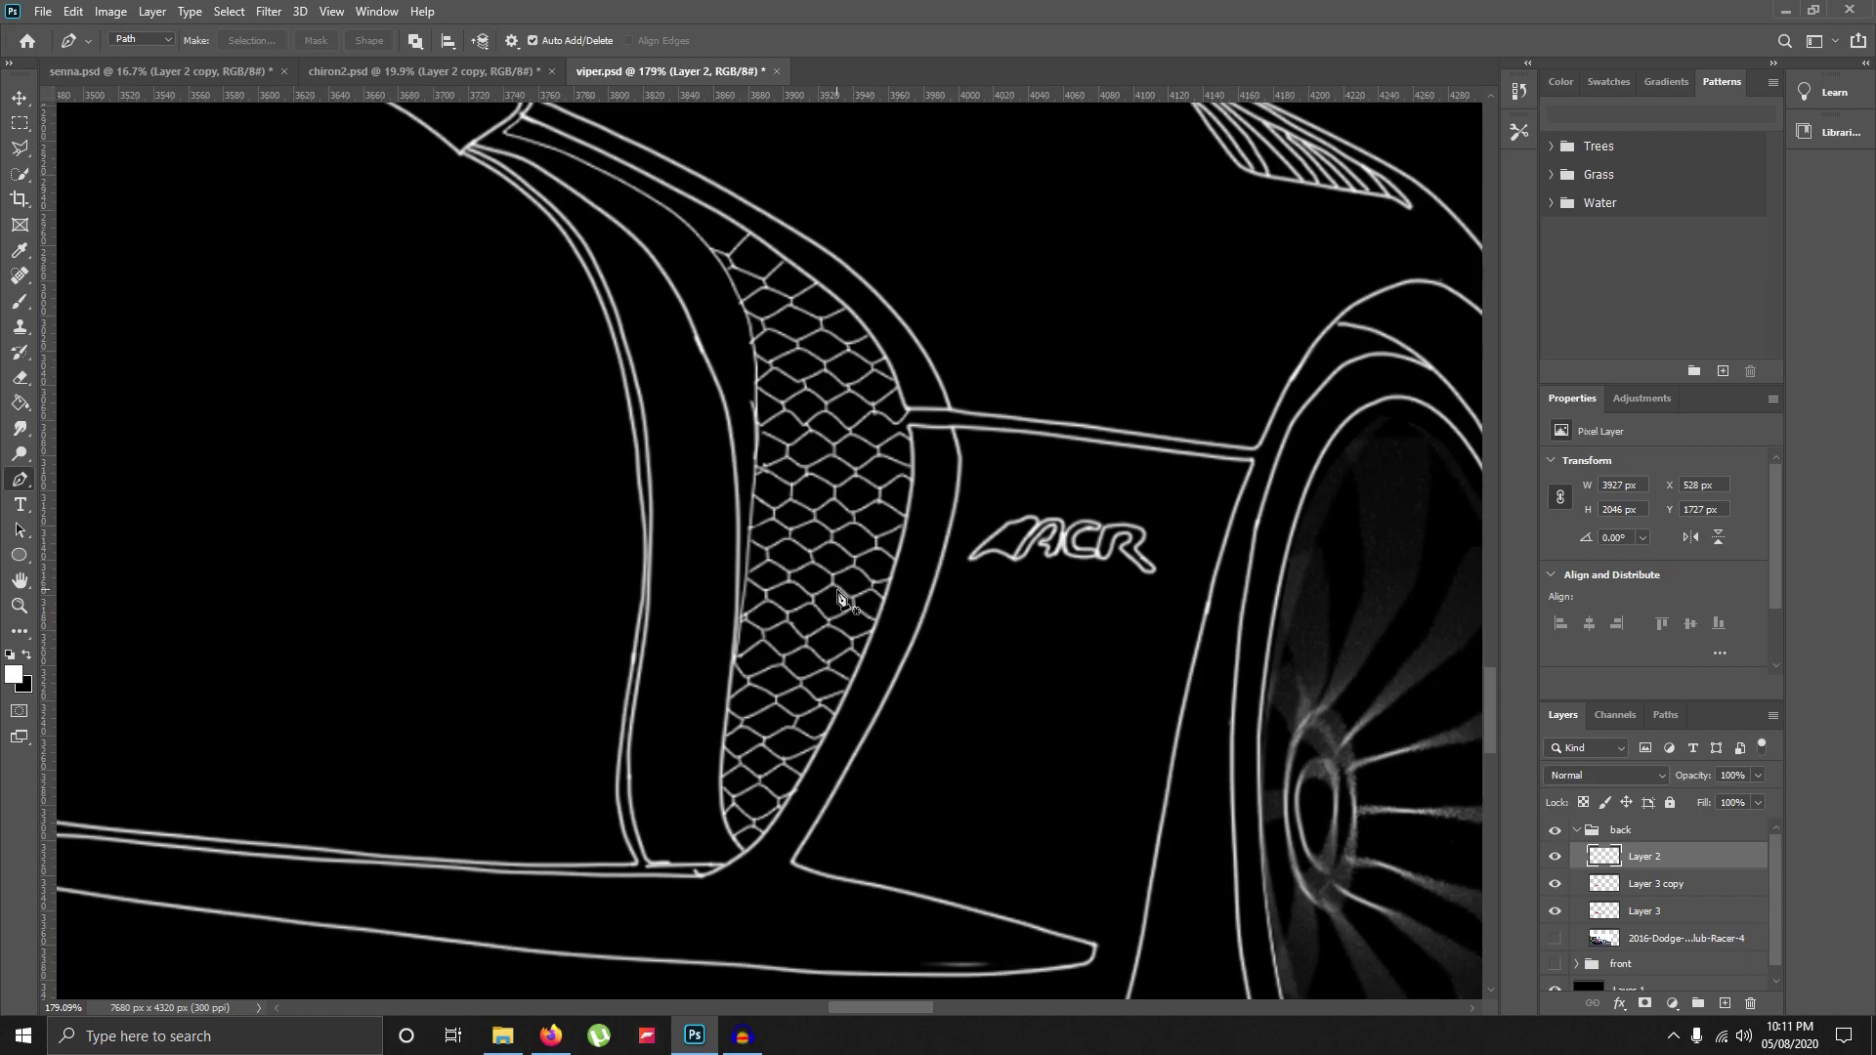
Show the 2016-Dodge photo, hide Layer 2's white line art, and zoom into the side vent.
left_click(1555, 938)
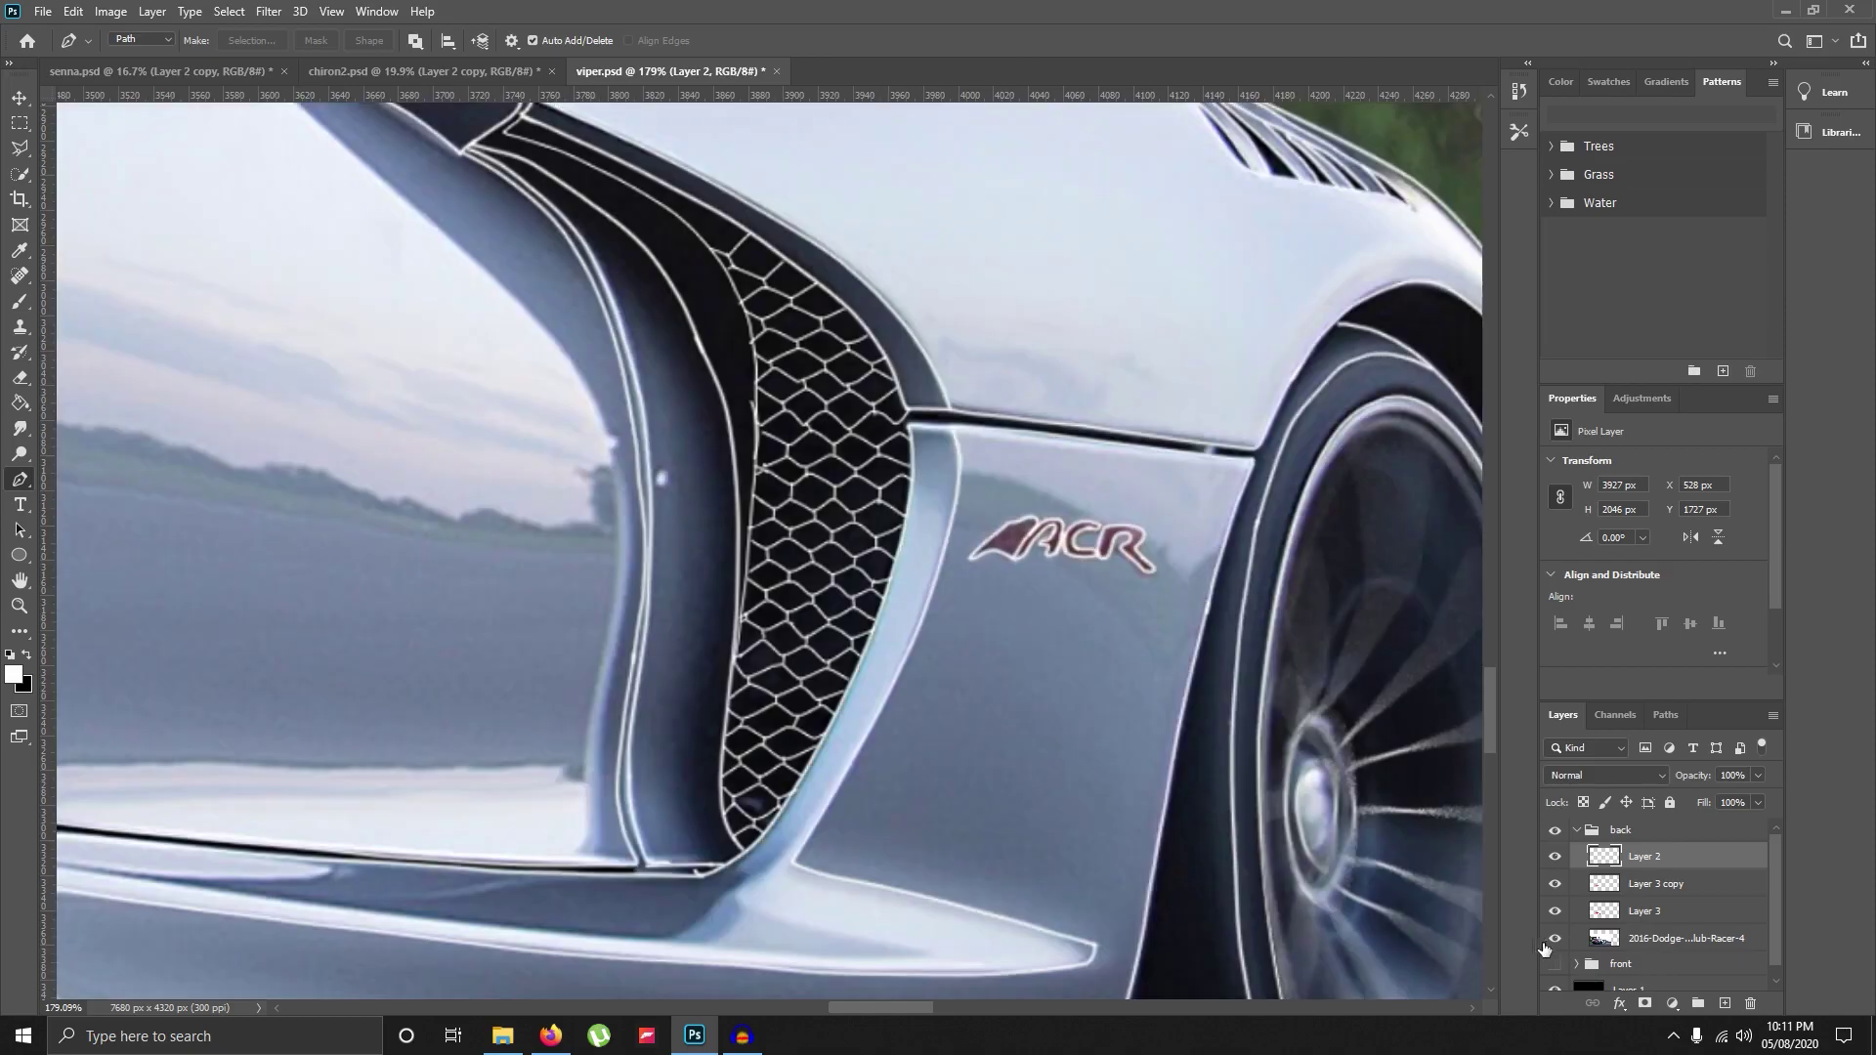
left_click(1555, 855)
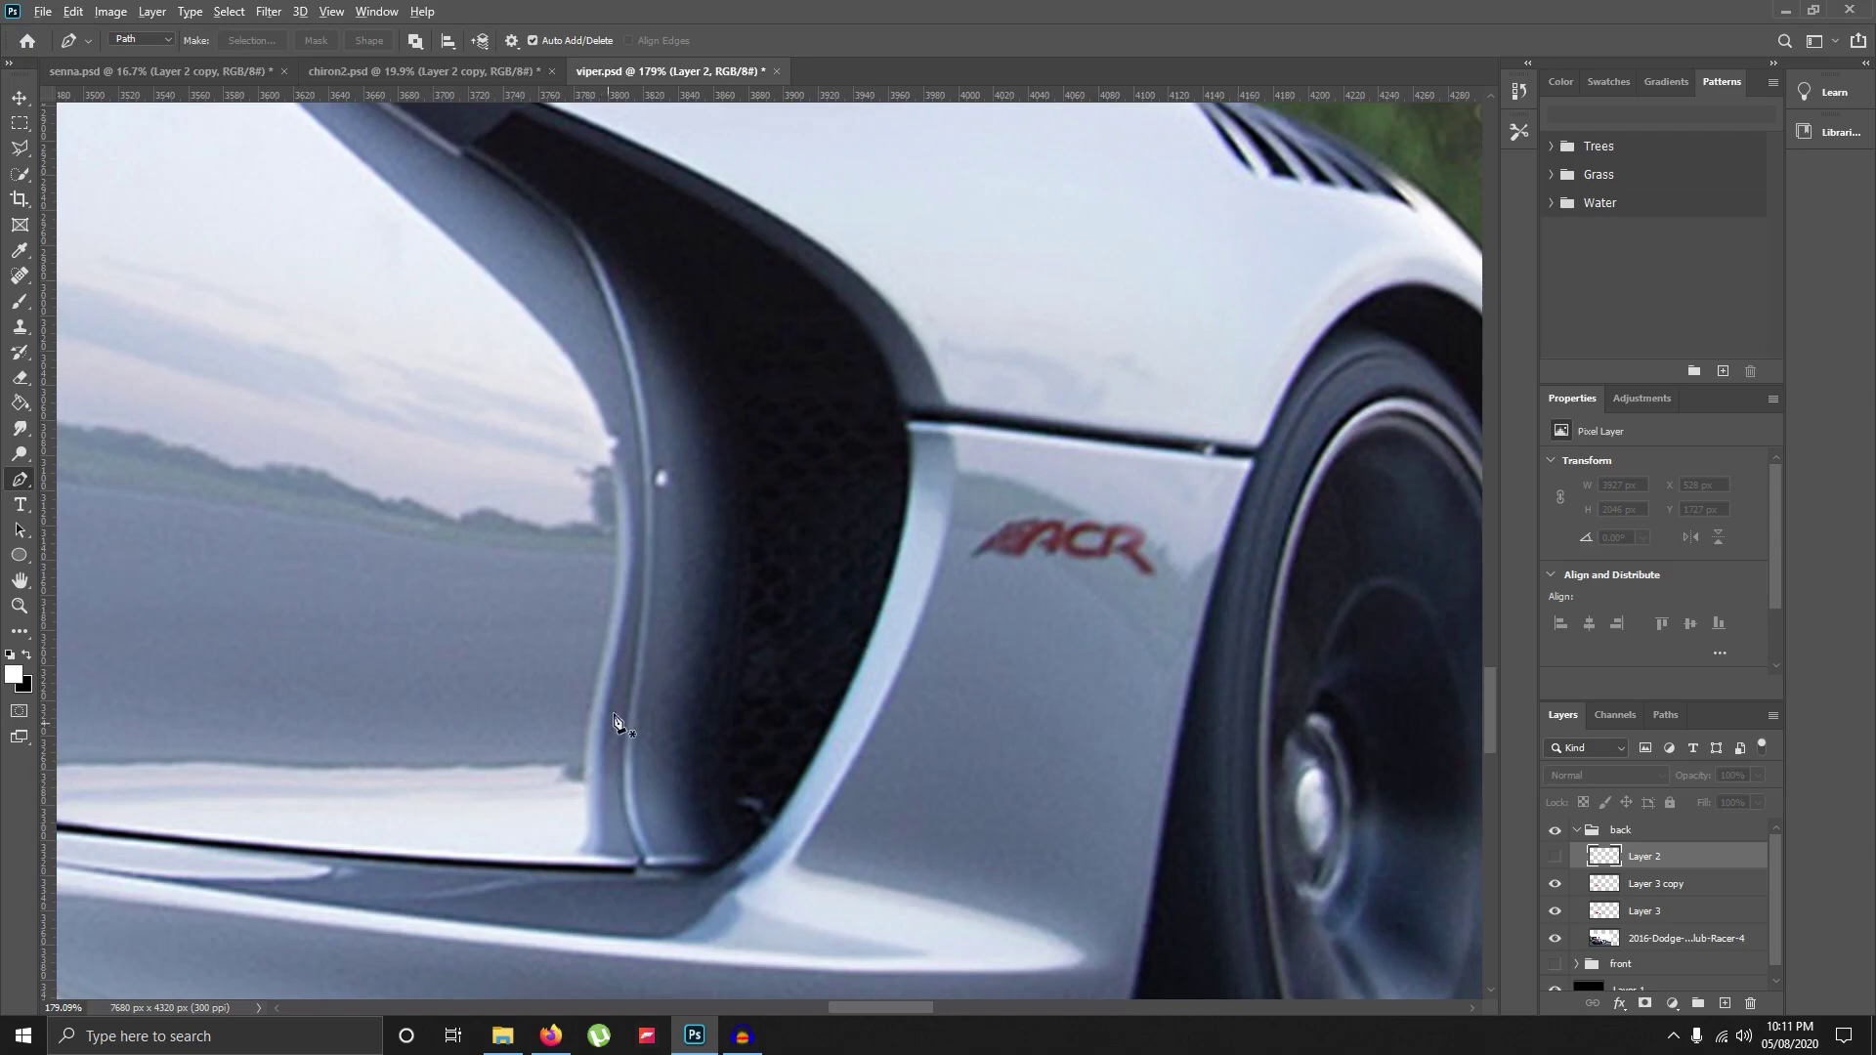
scroll(626, 718, "up", 4)
Add a new empty Layer 6 above Layer 2 and switch to the Brush tool.
key("ctrl+shift+n")
key("Return")
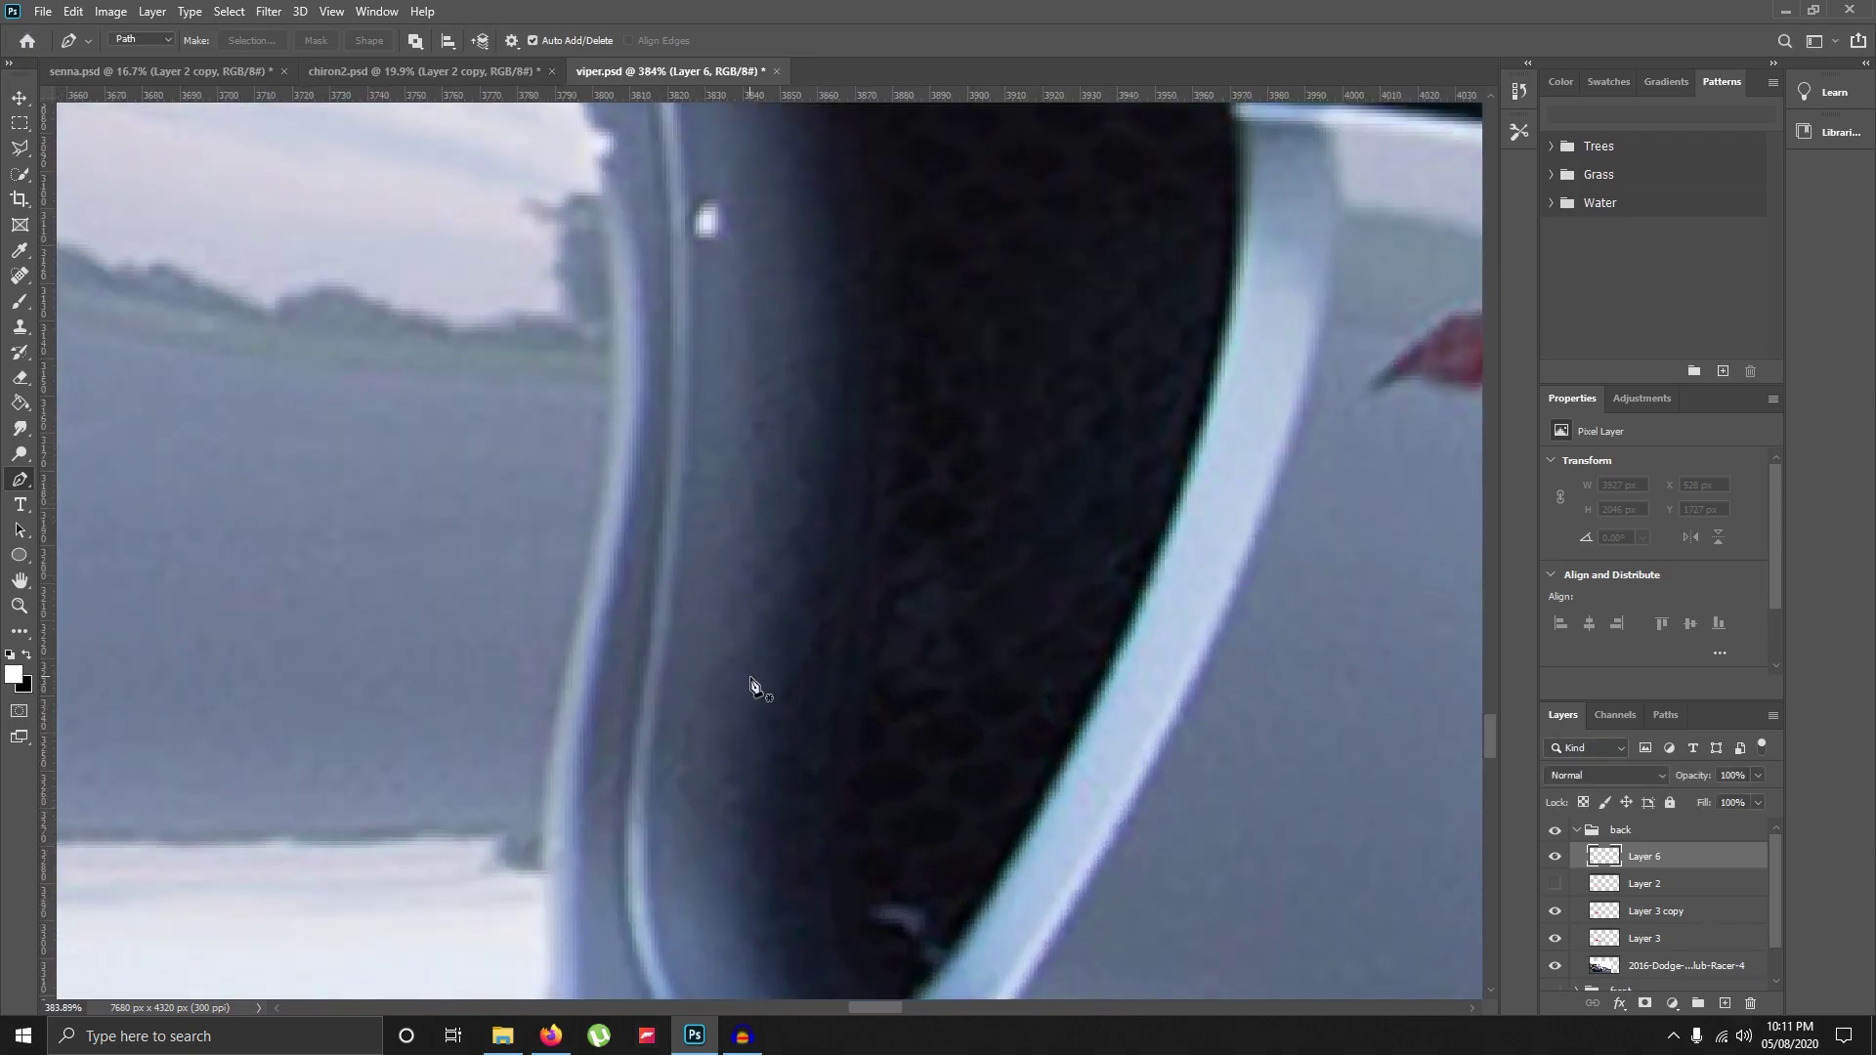
key("b")
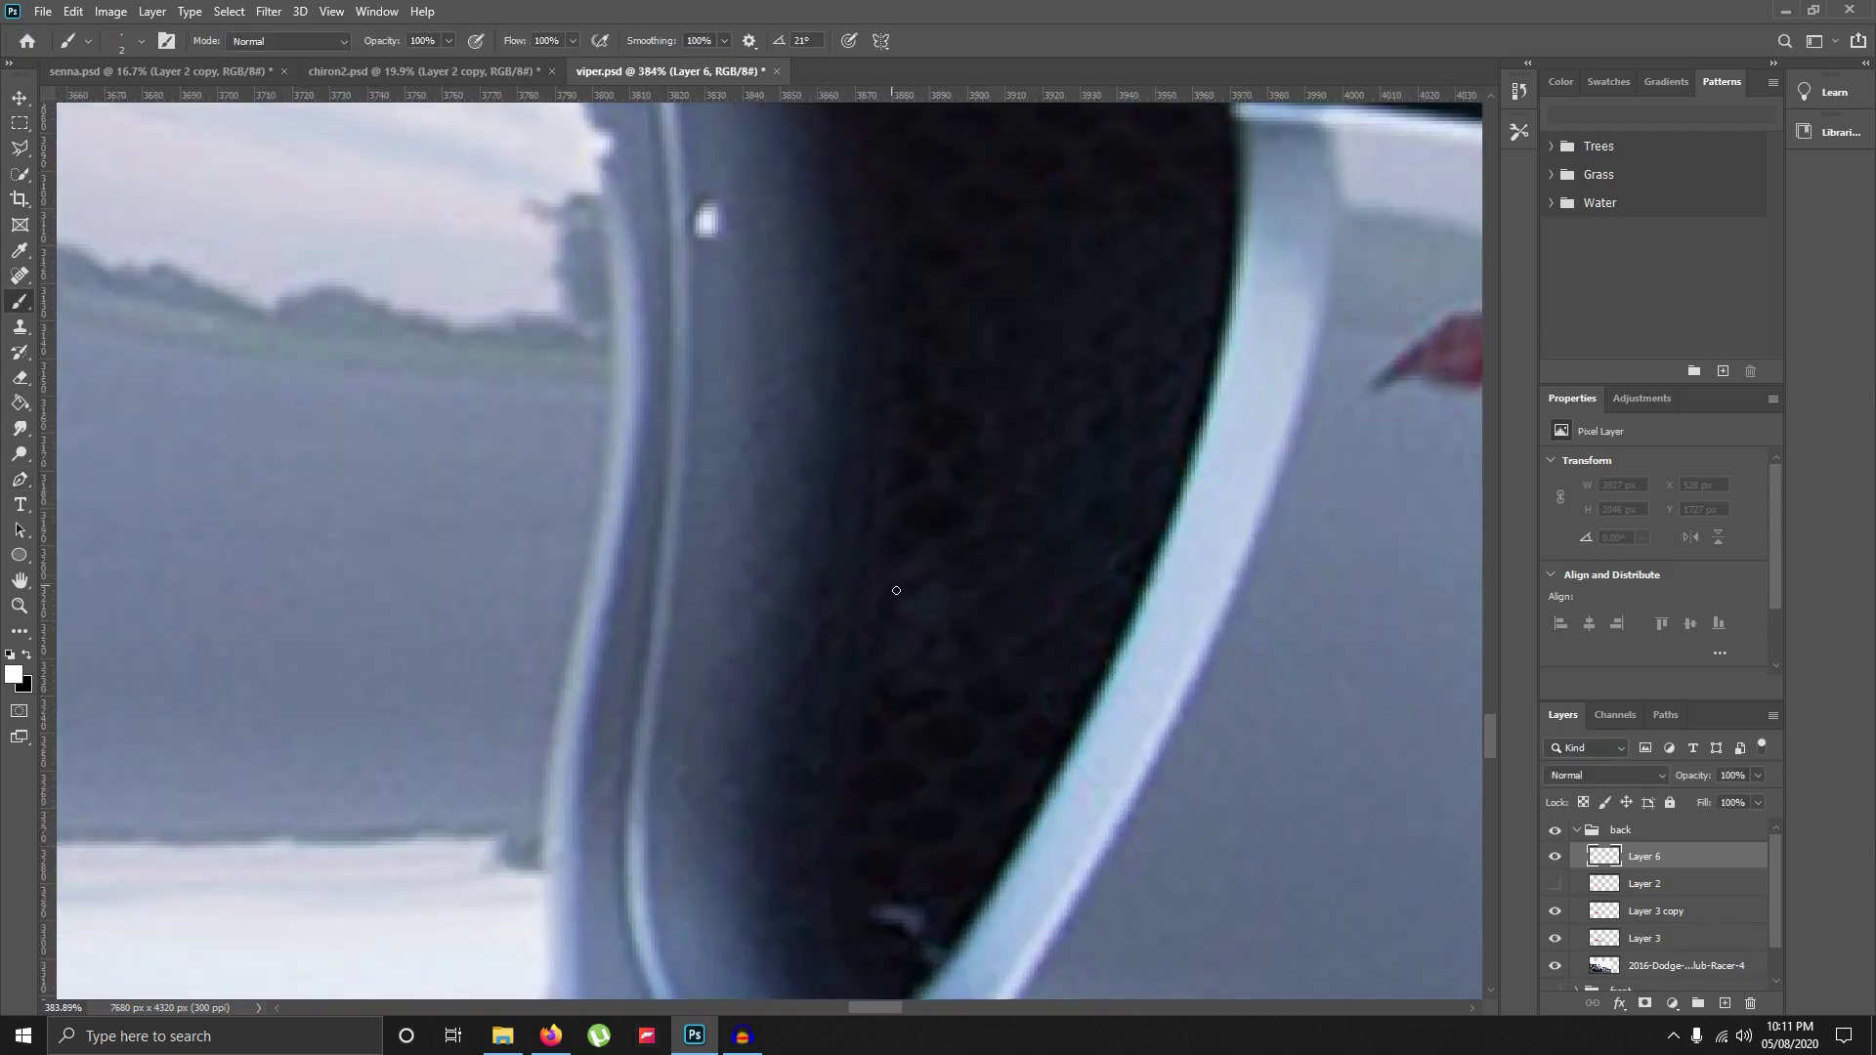
Paint a trial wavy mesh stroke across the grille, then delete that trial layer.
scroll(896, 590, "down", 2)
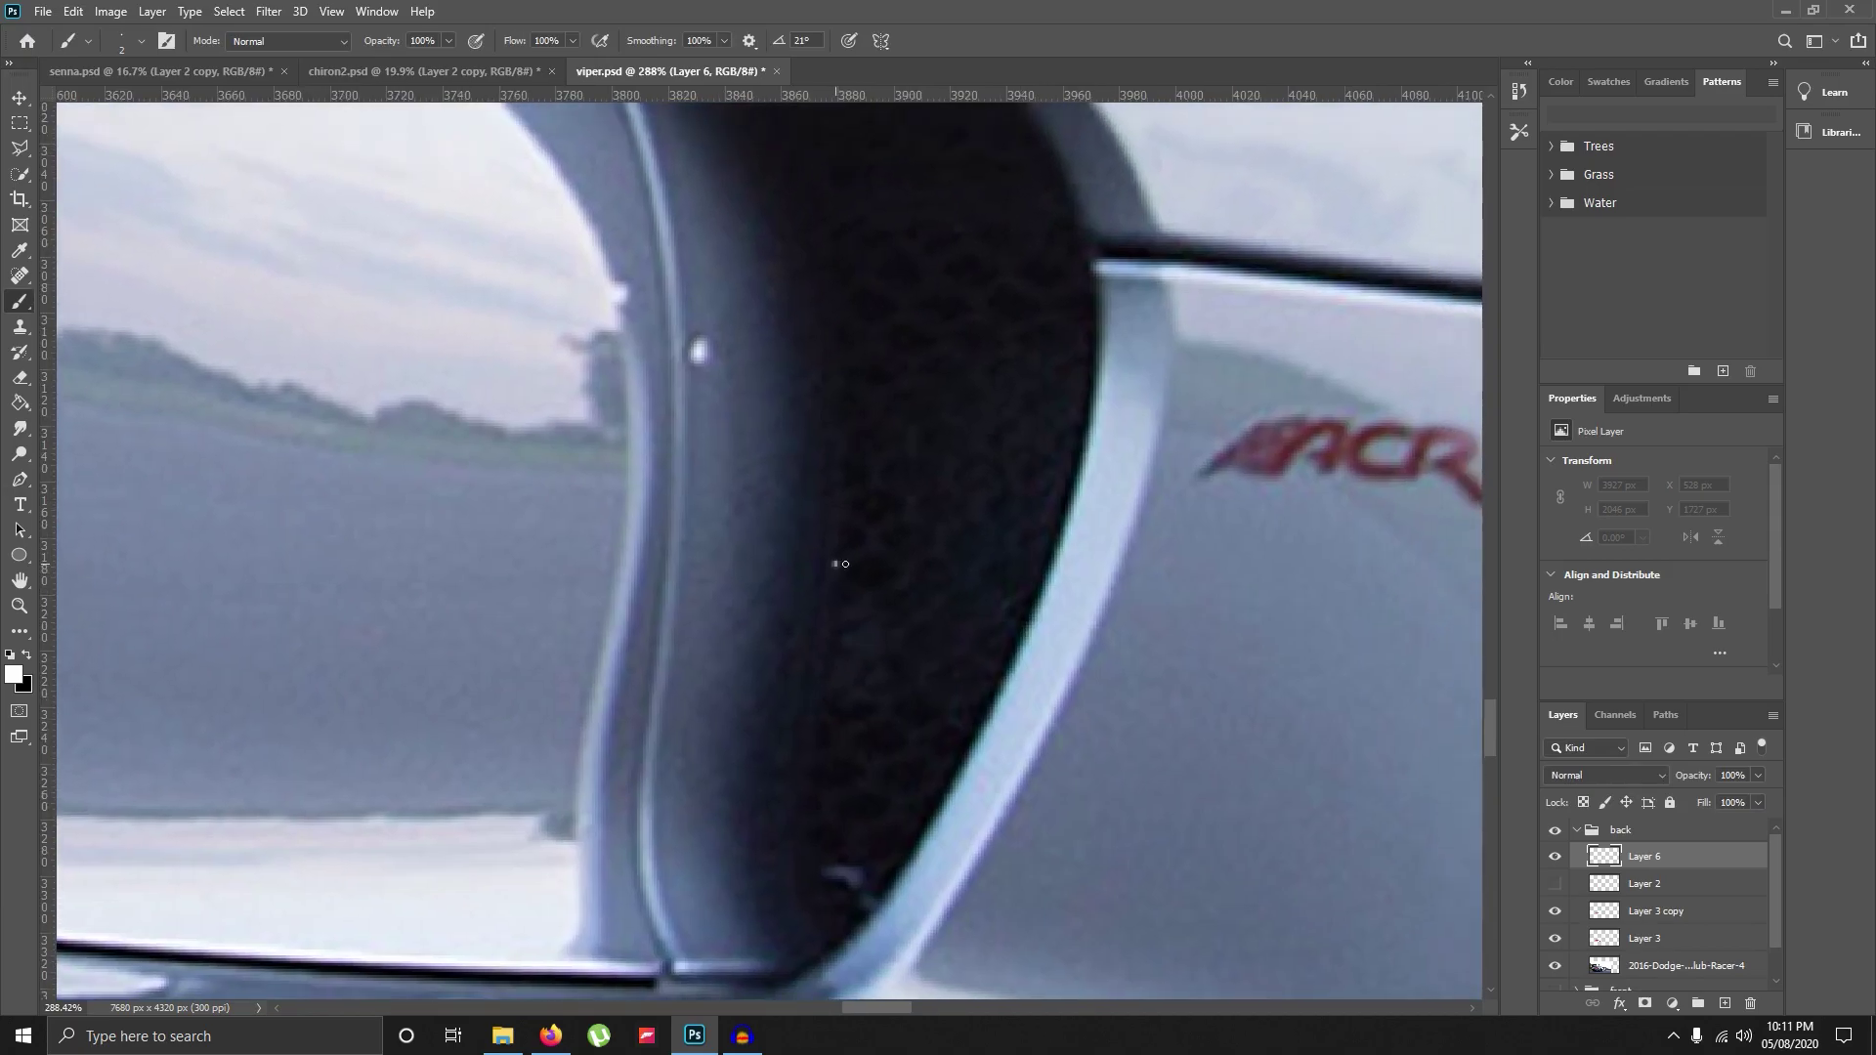
mouse_move(836, 564)
left_mouse_down()
mouse_move(908, 515)
mouse_move(938, 605)
mouse_move(973, 525)
mouse_move(1012, 587)
mouse_move(1078, 529)
left_mouse_up()
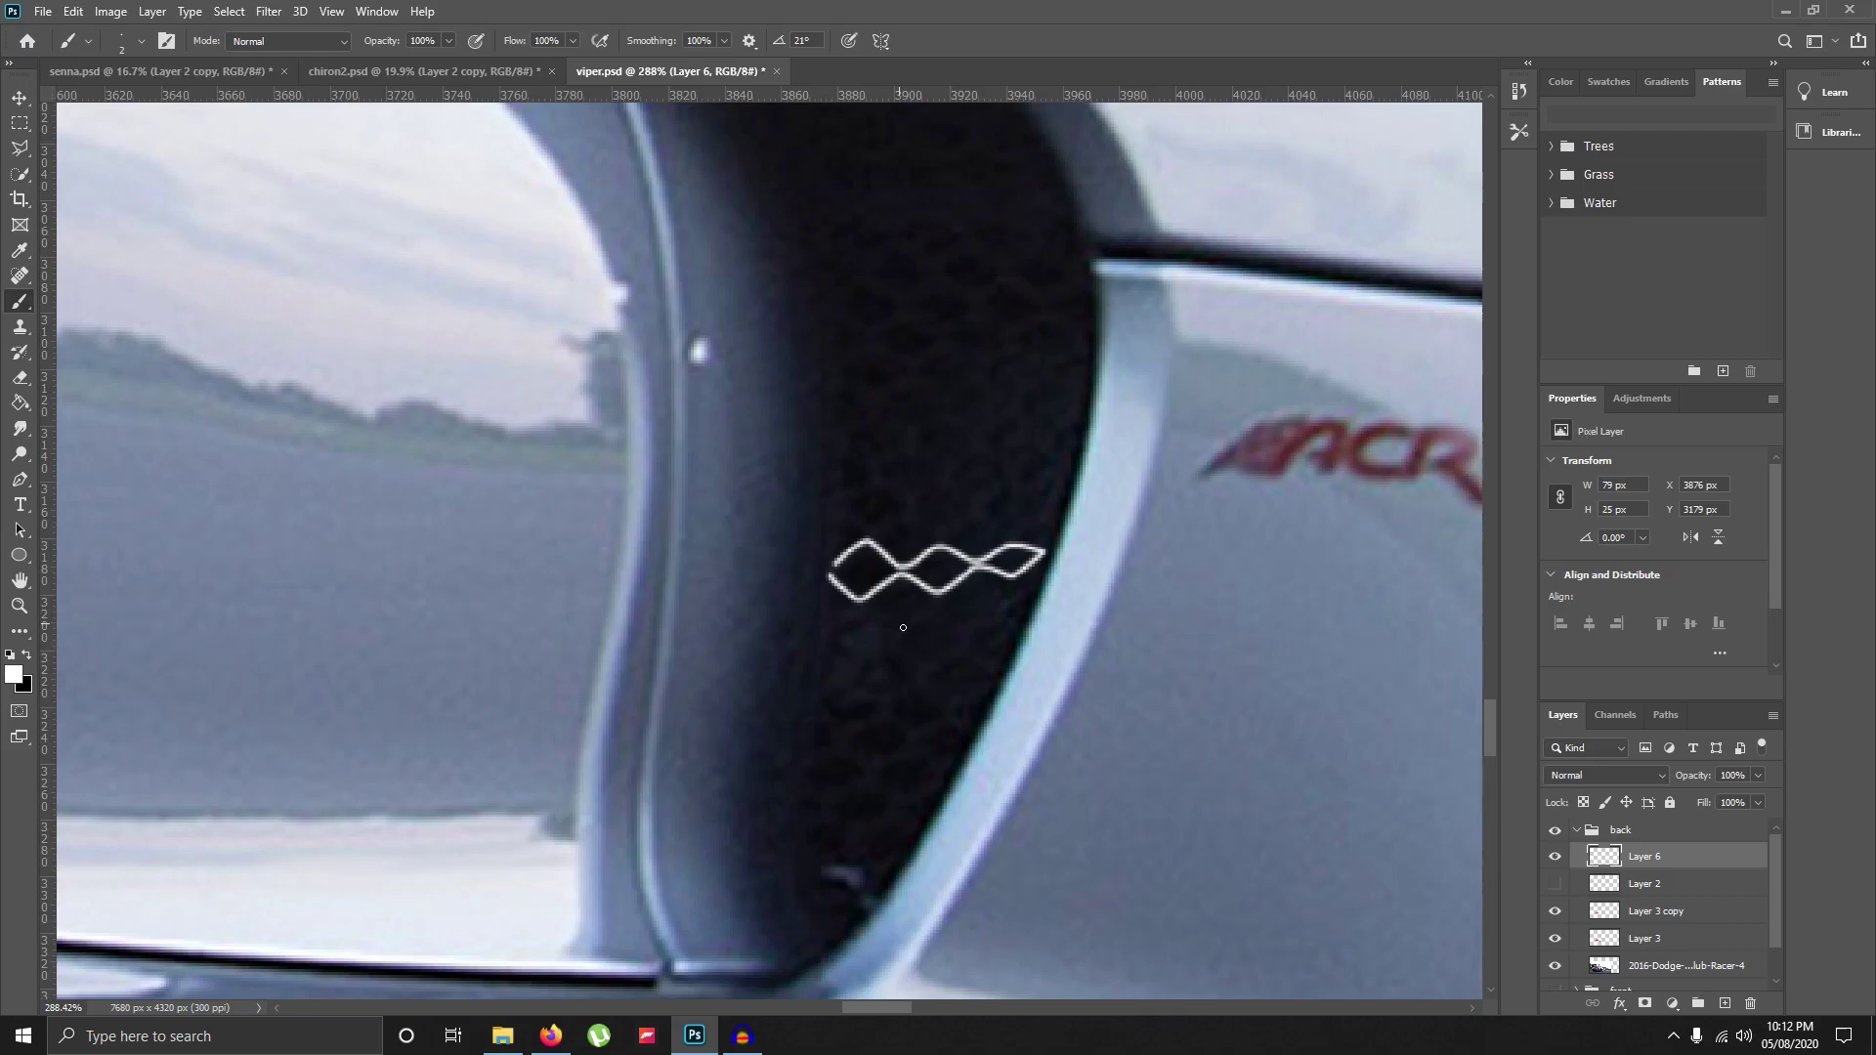
left_click_drag(886, 331, 892, 837)
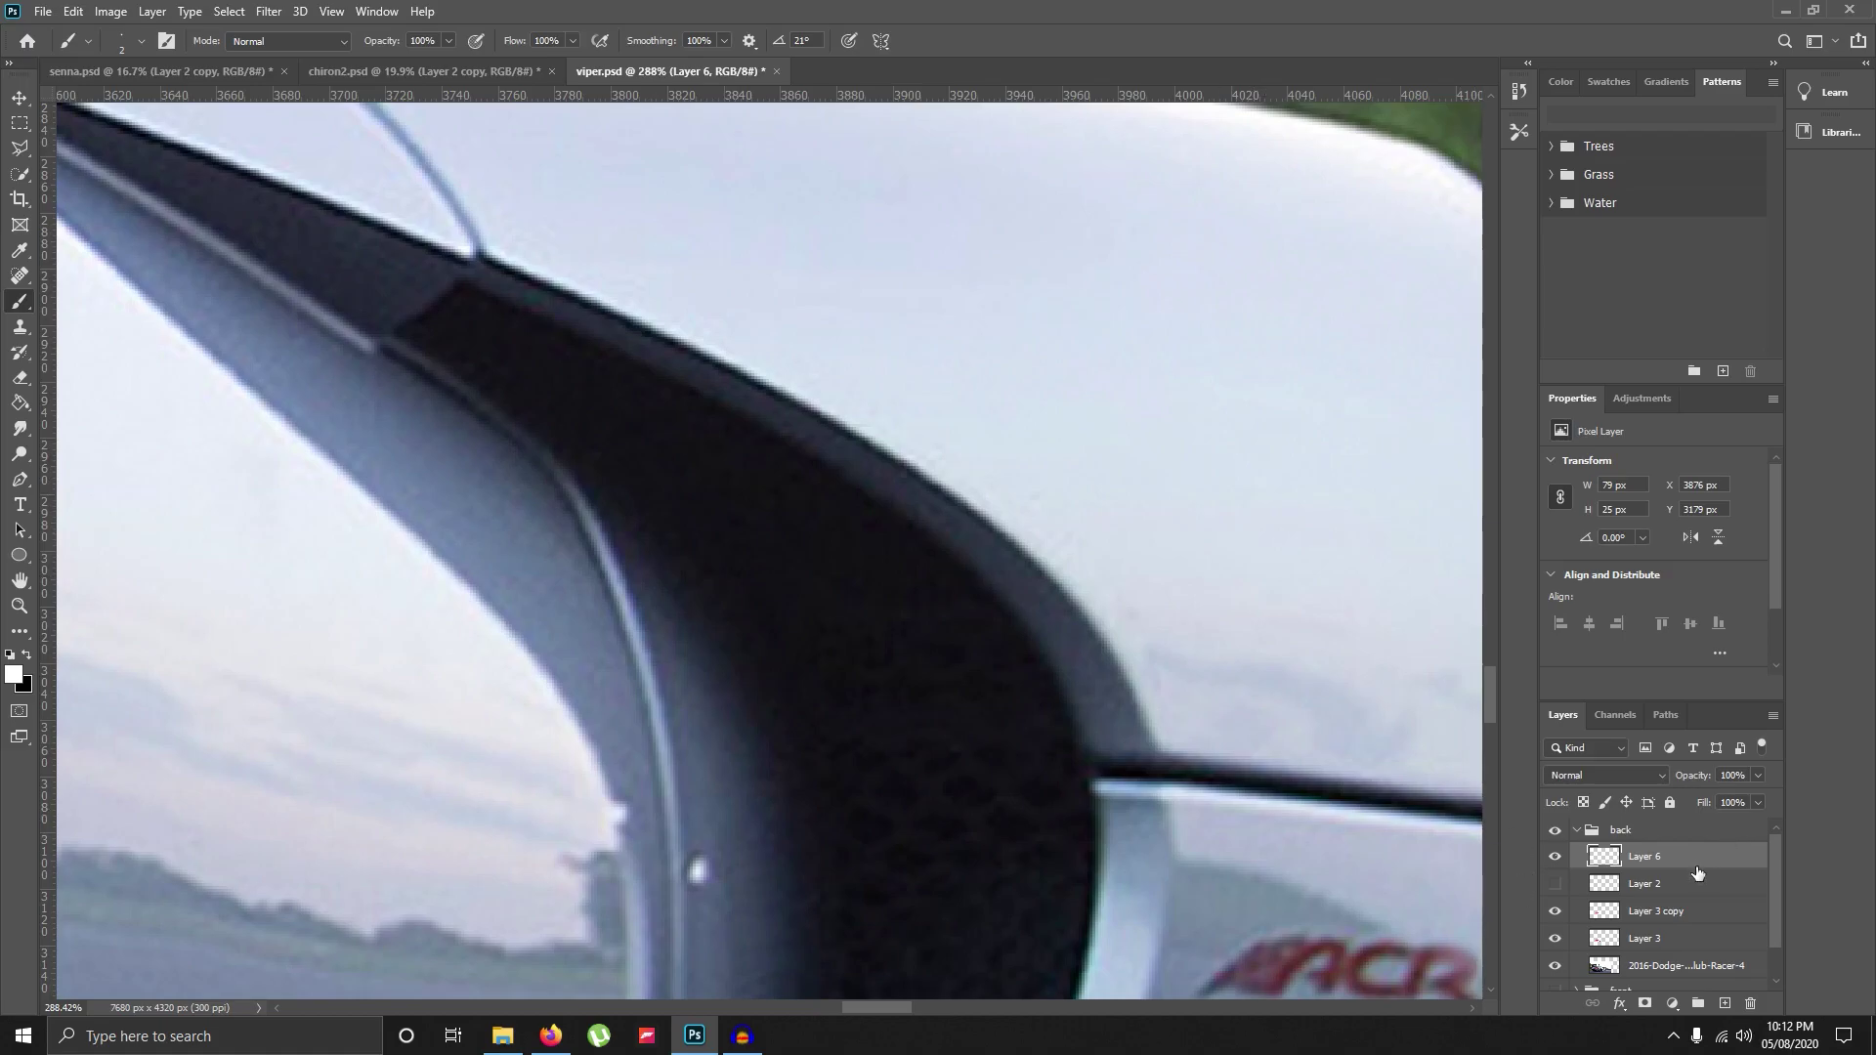
key("Delete")
Turn Layer 2's line art back on, hide the 2016-Dodge photo, and zoom out.
left_click(1555, 857)
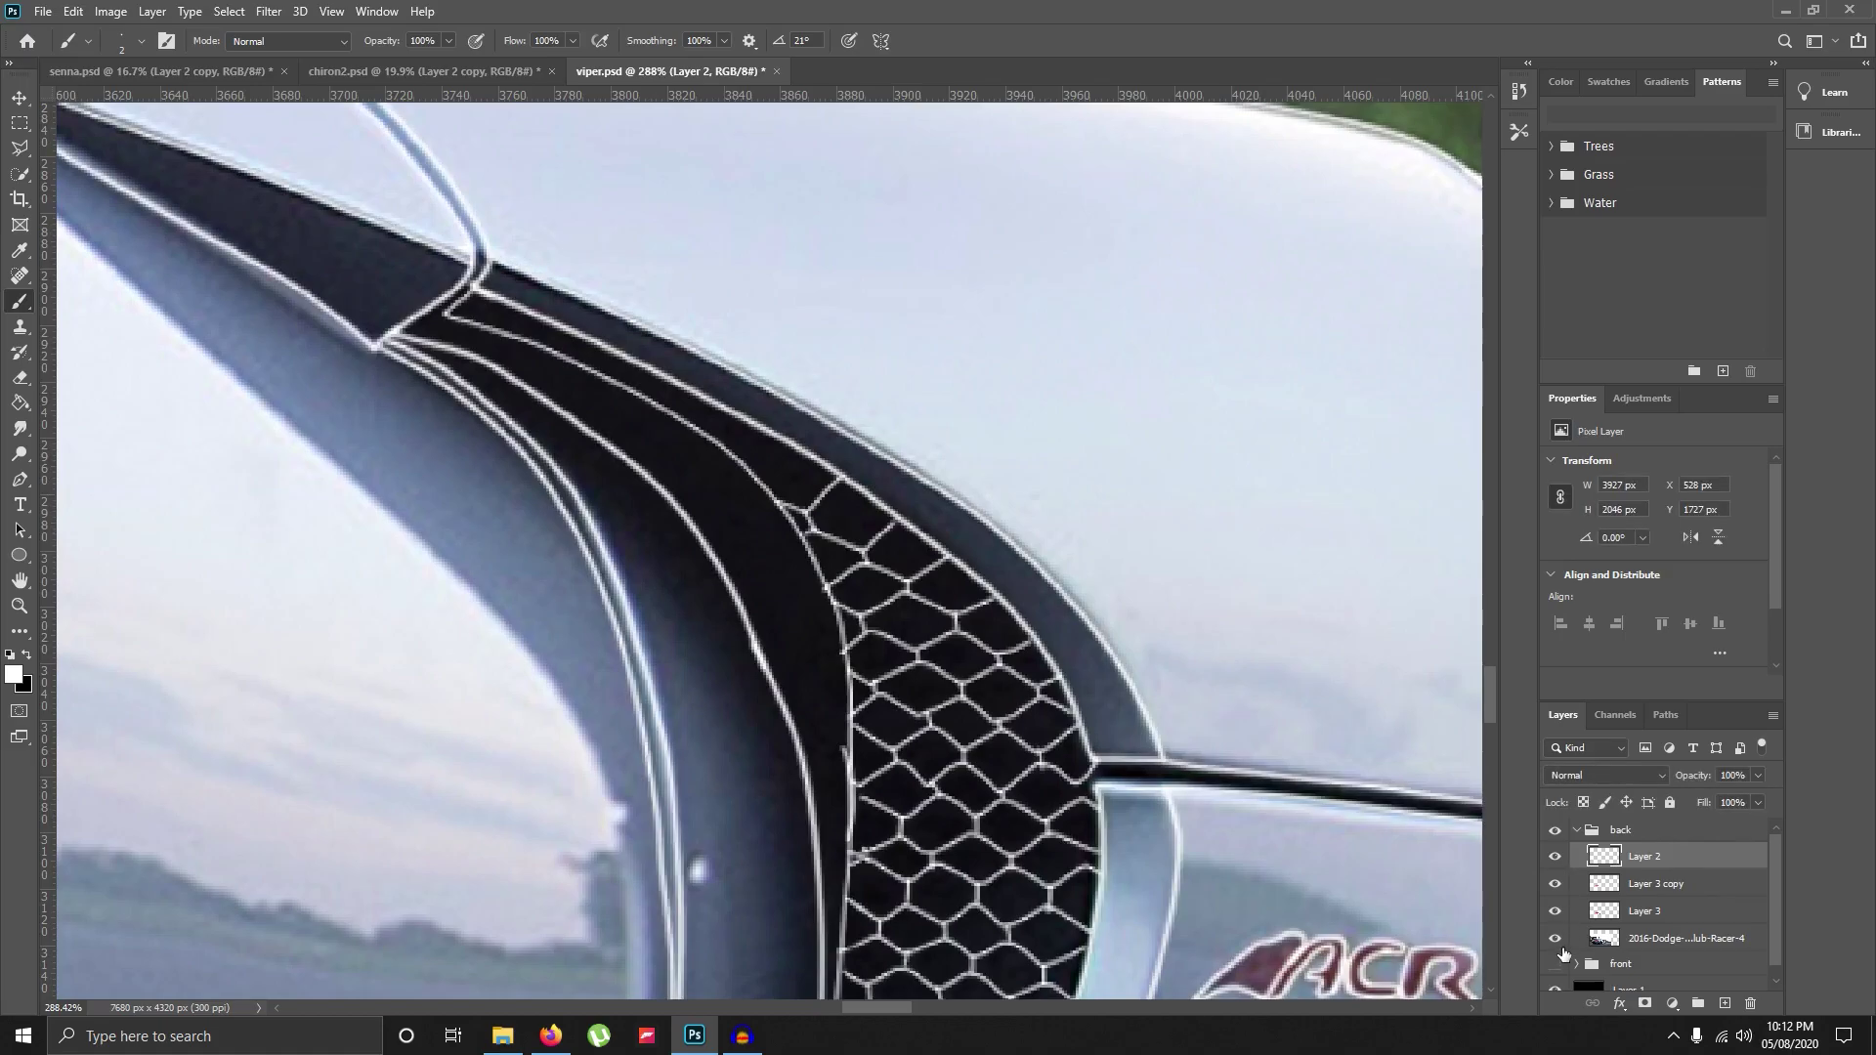
left_click(1552, 944)
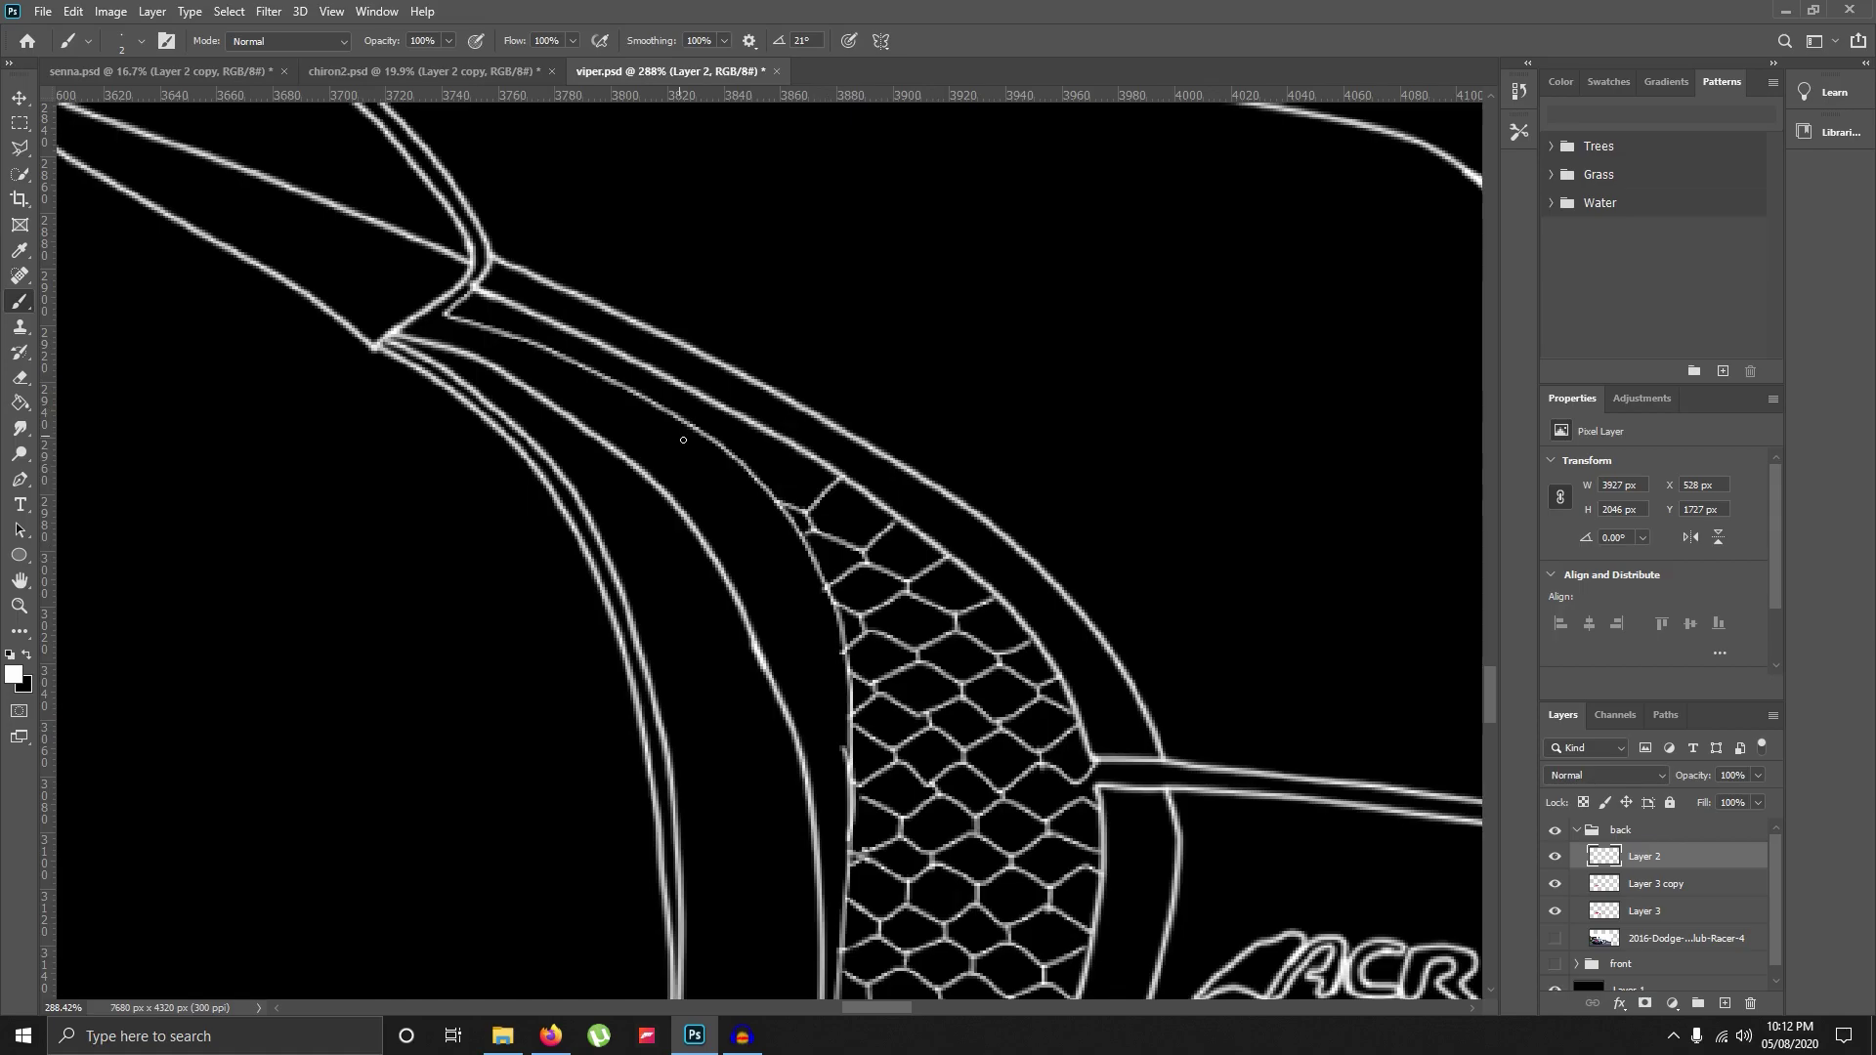
scroll(683, 440, "down", 5)
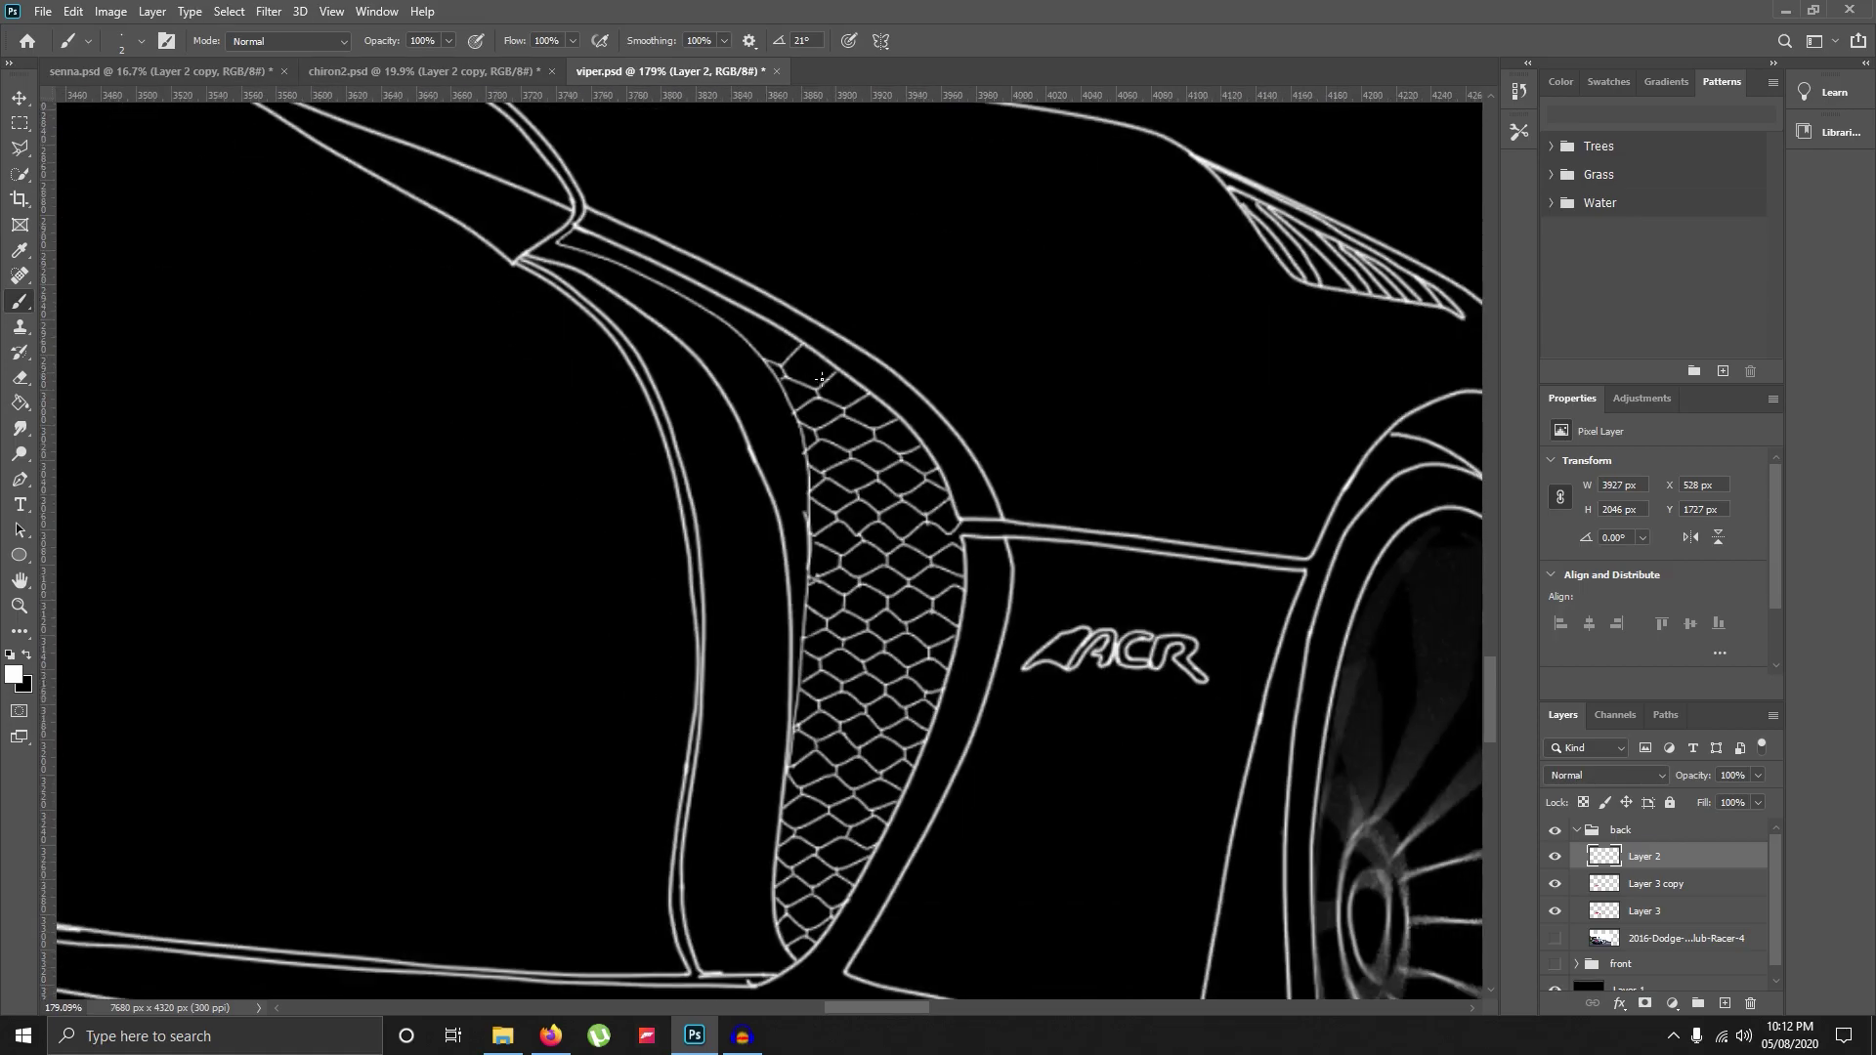
scroll(901, 501, "down", 8)
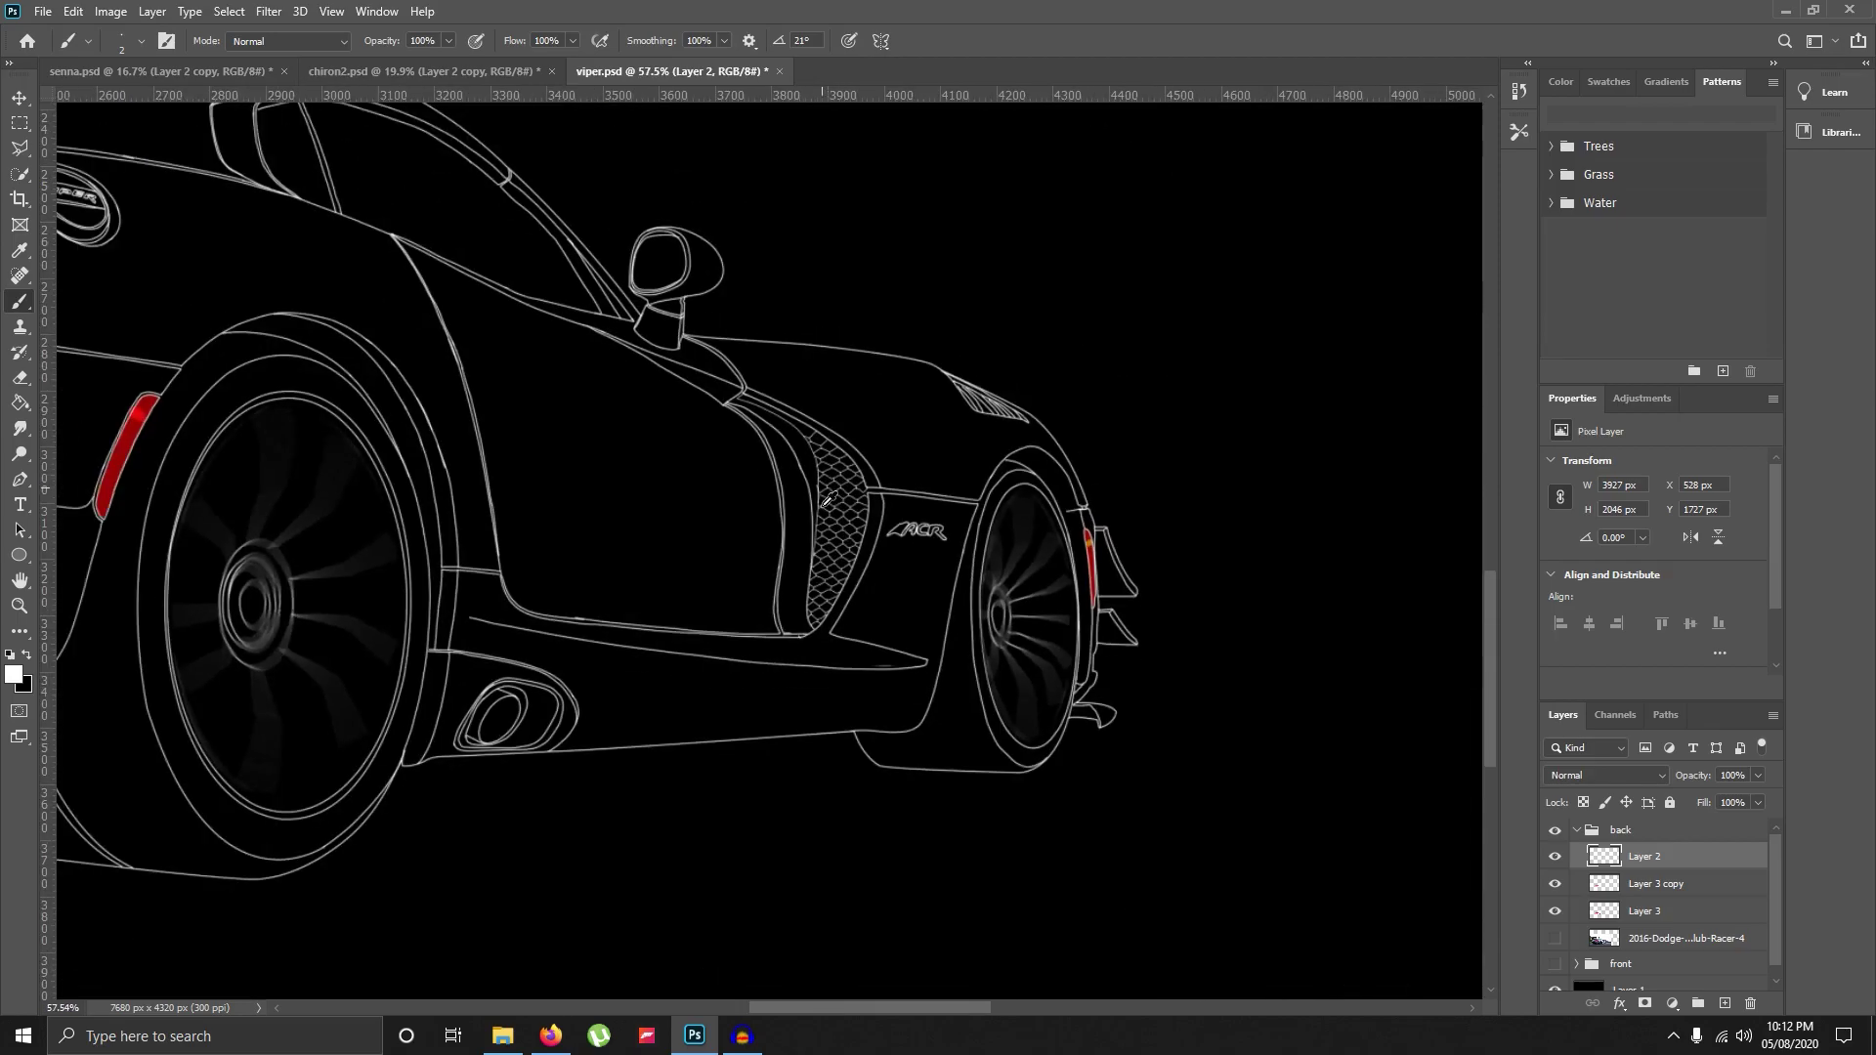
Reveal the front-view group beside the rear tracing and briefly check the car photo beneath.
scroll(886, 406, "down", 4)
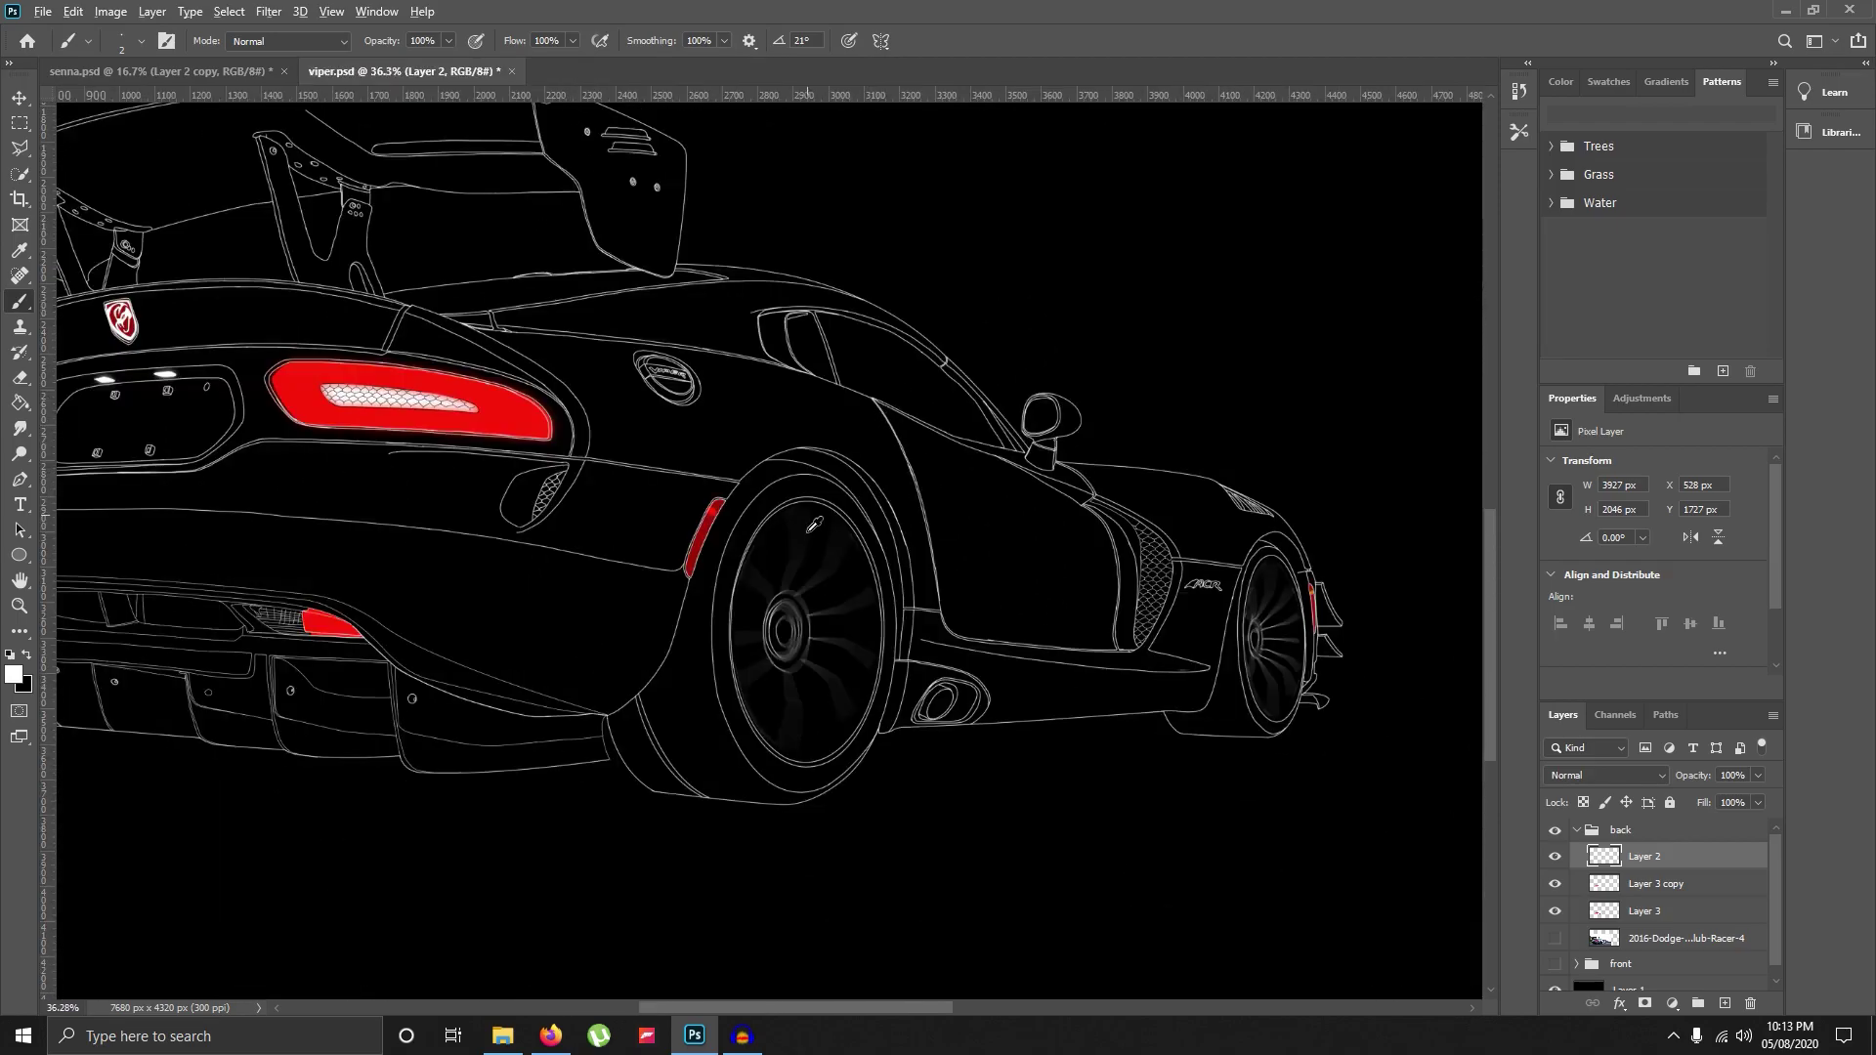
left_click(1556, 966)
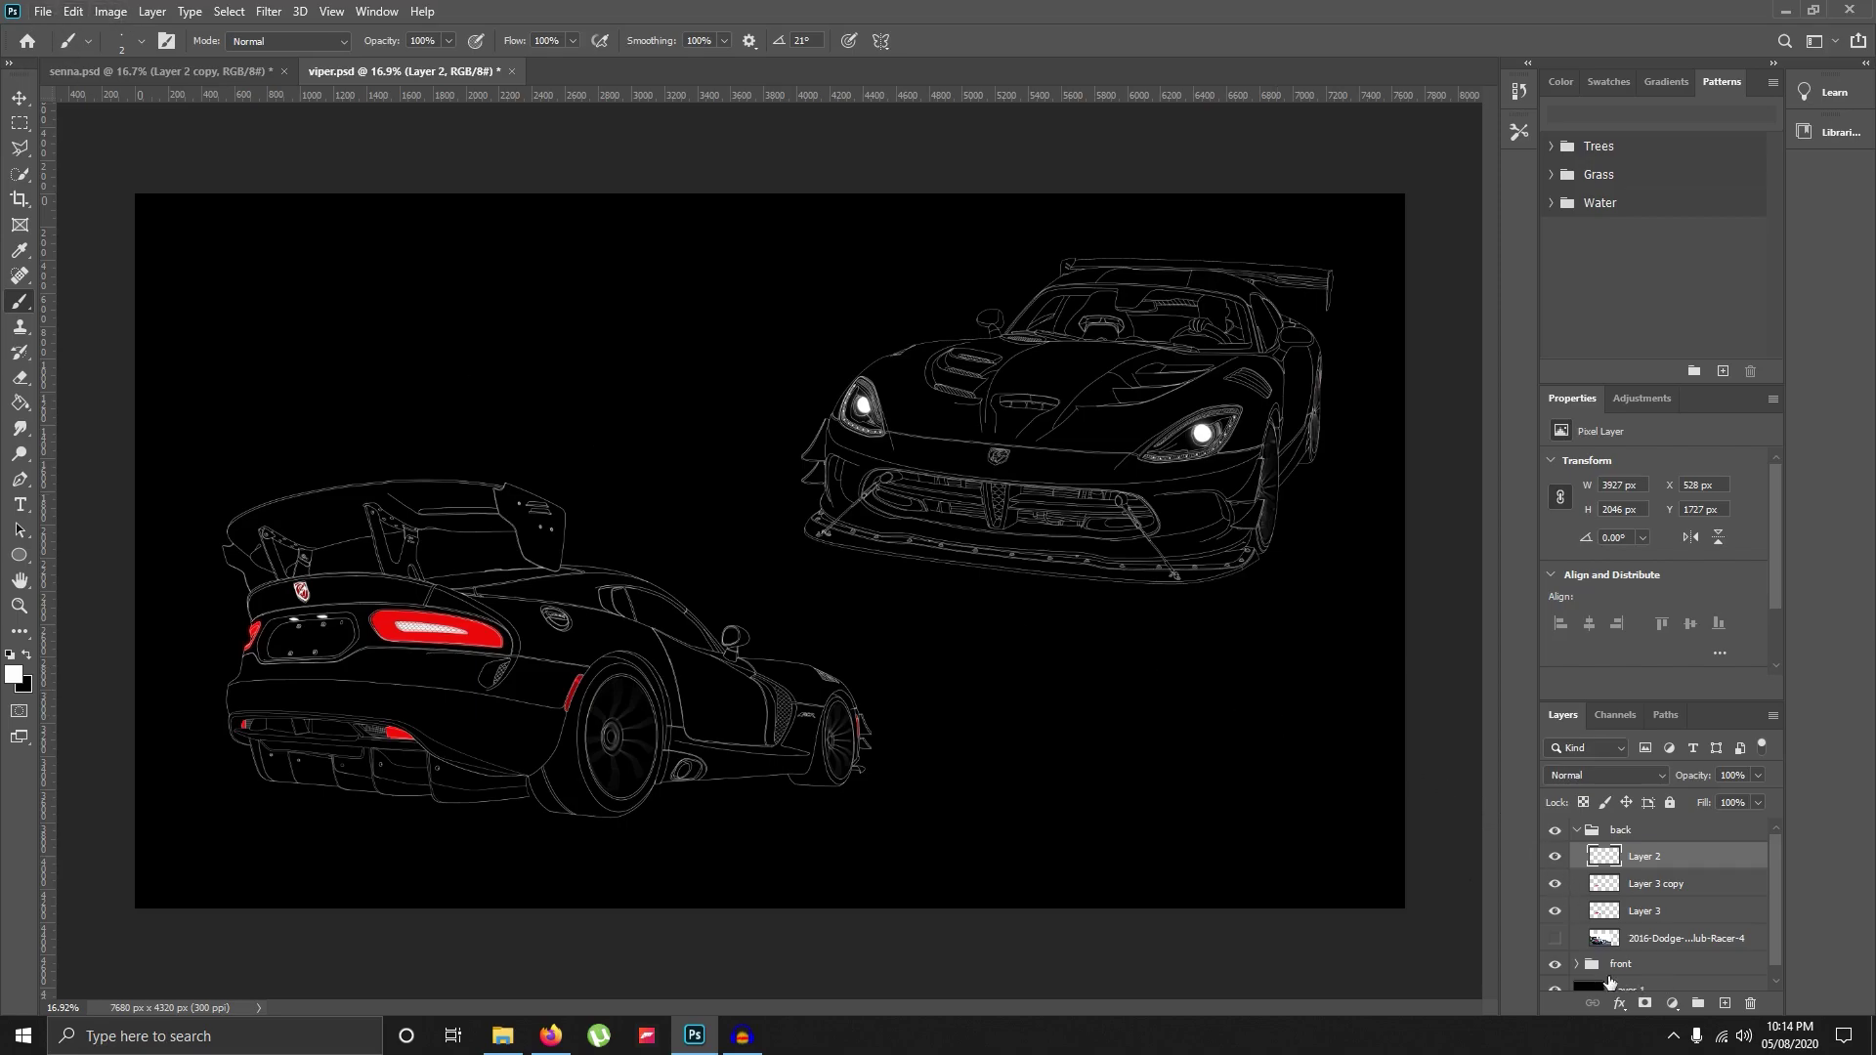
left_click(1554, 938)
scroll(649, 615, "up", 10)
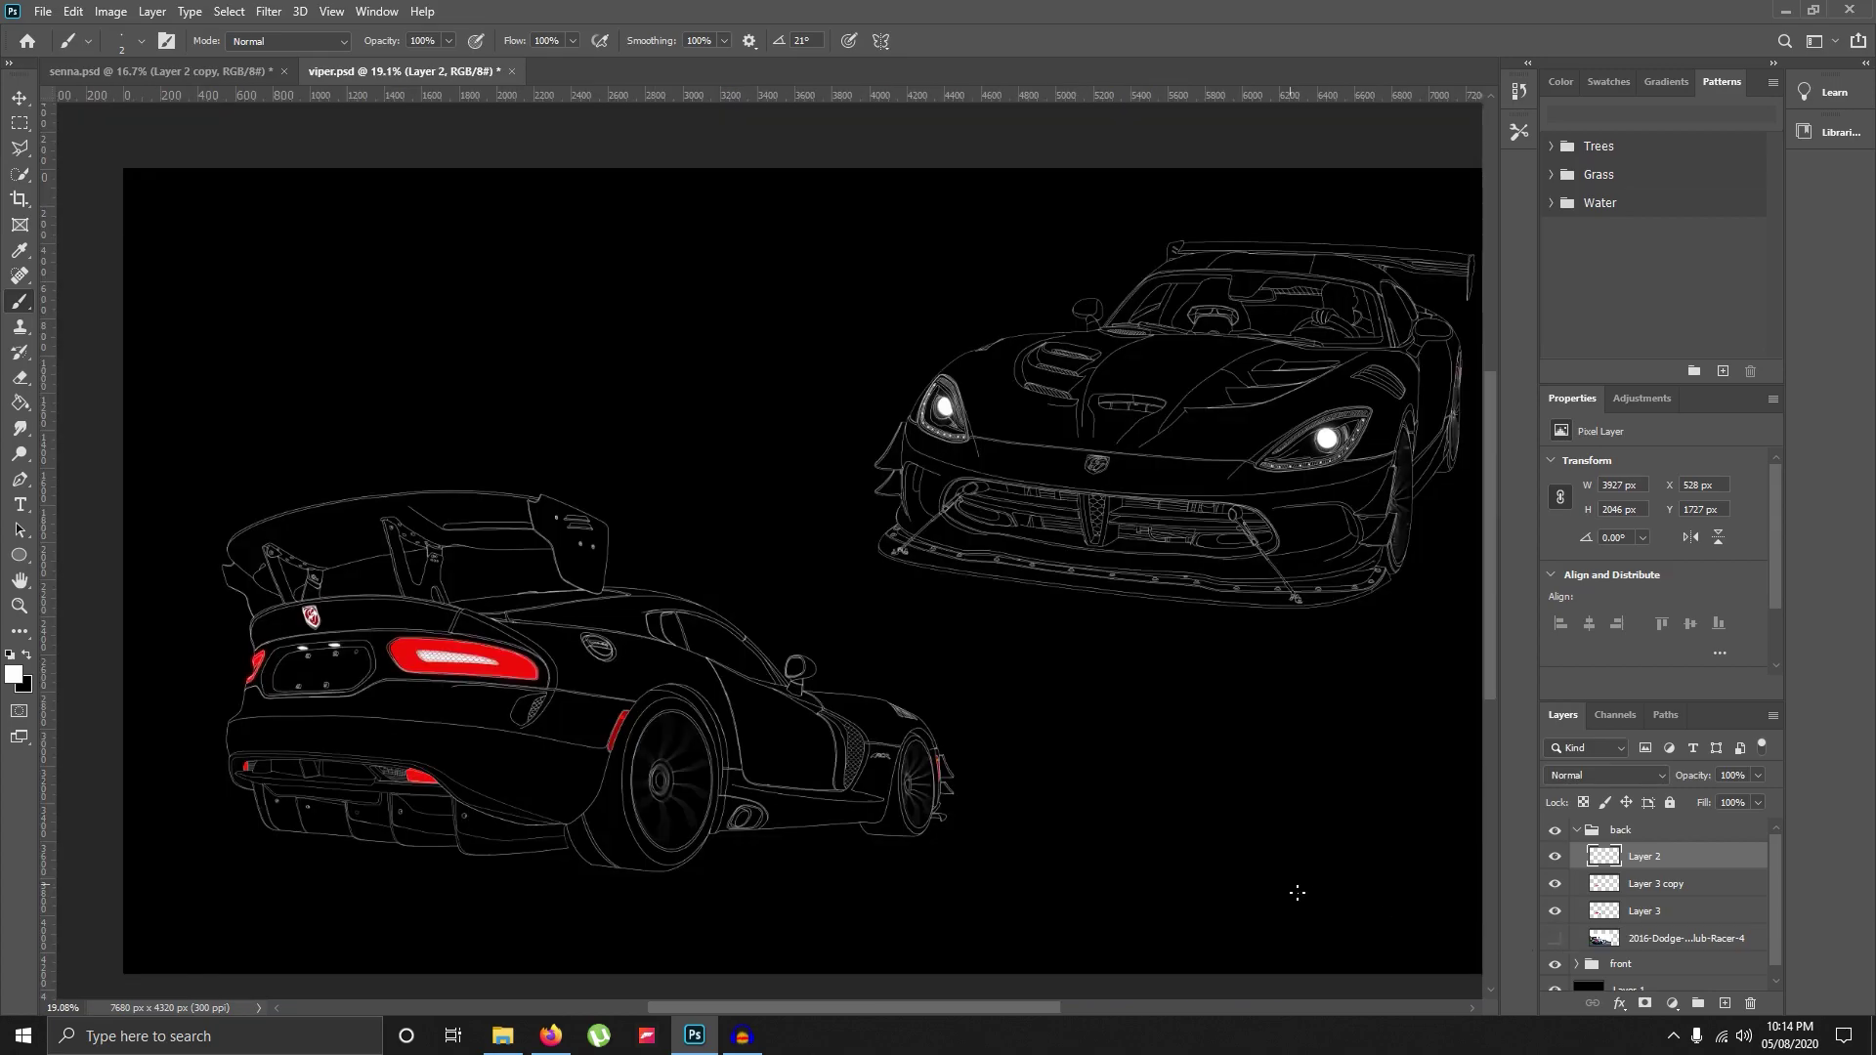
scroll(1124, 764, "down", 2)
scroll(735, 686, "up", 1)
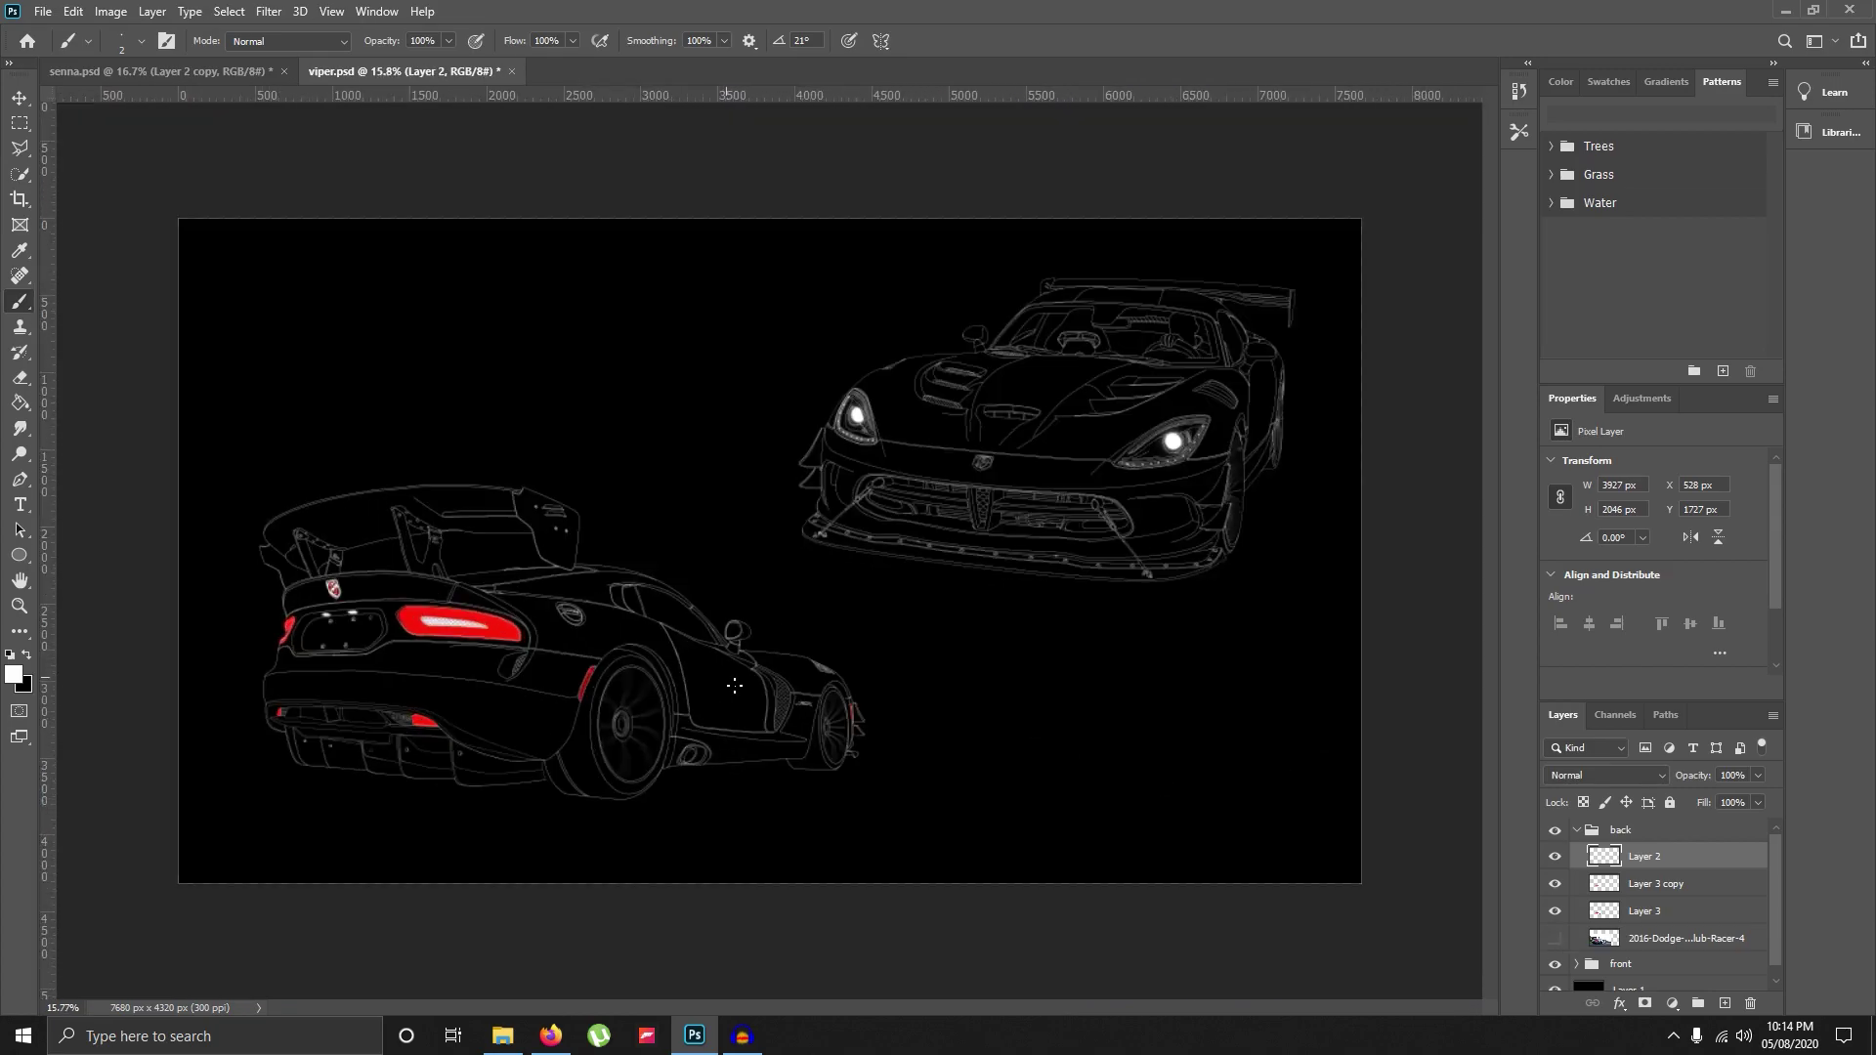